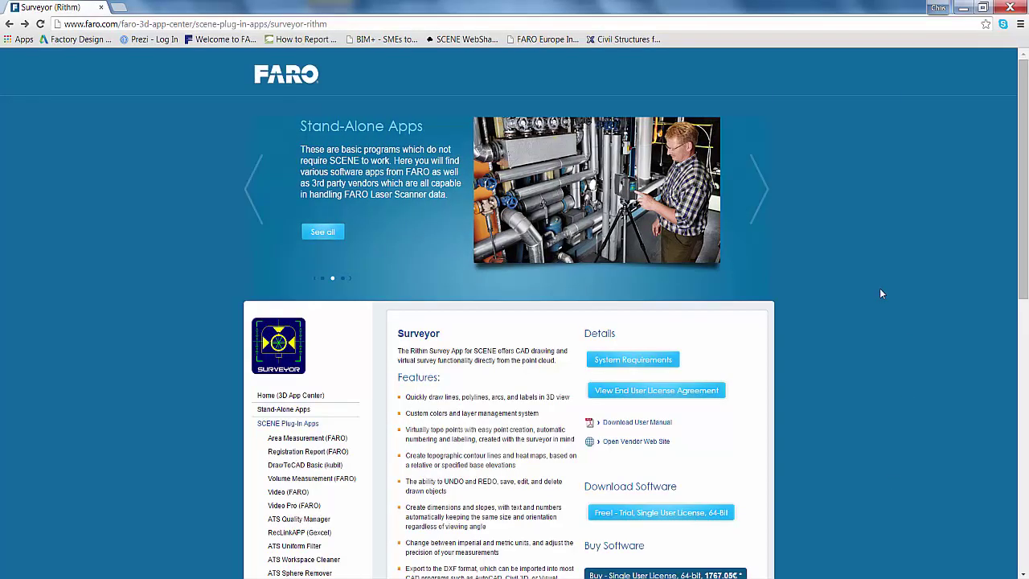
Read through the Surveyor plug-in details page in the FARO 3D App Center.
scroll(880, 294, down, 5)
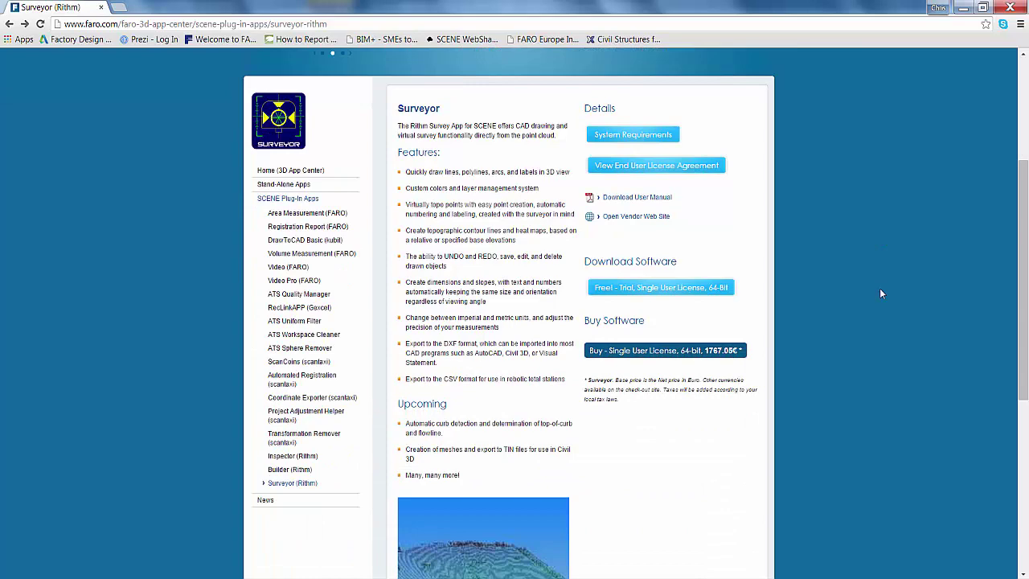
scroll(880, 293, down, 3)
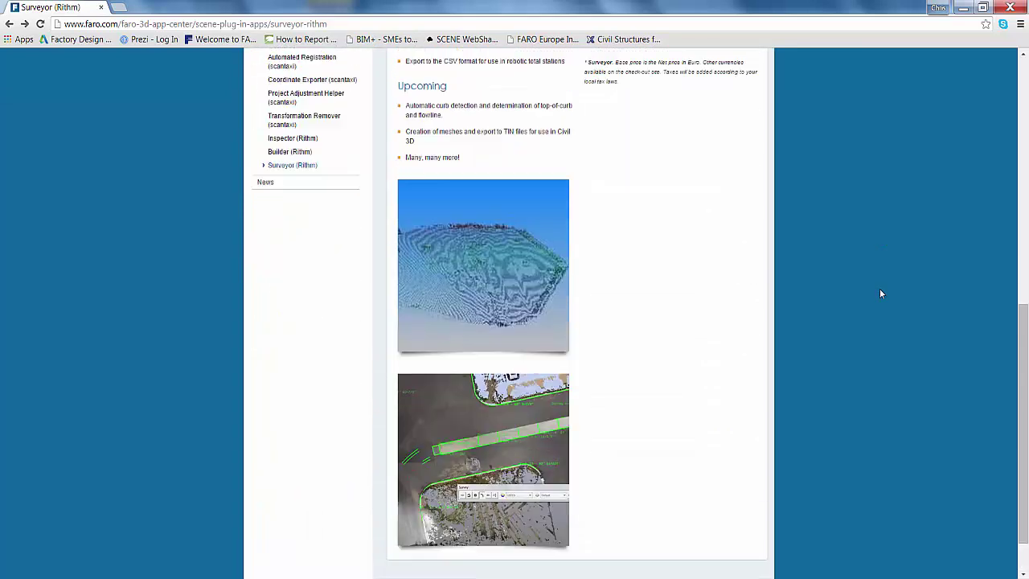
scroll(880, 294, up, 2)
scroll(881, 294, up, 4)
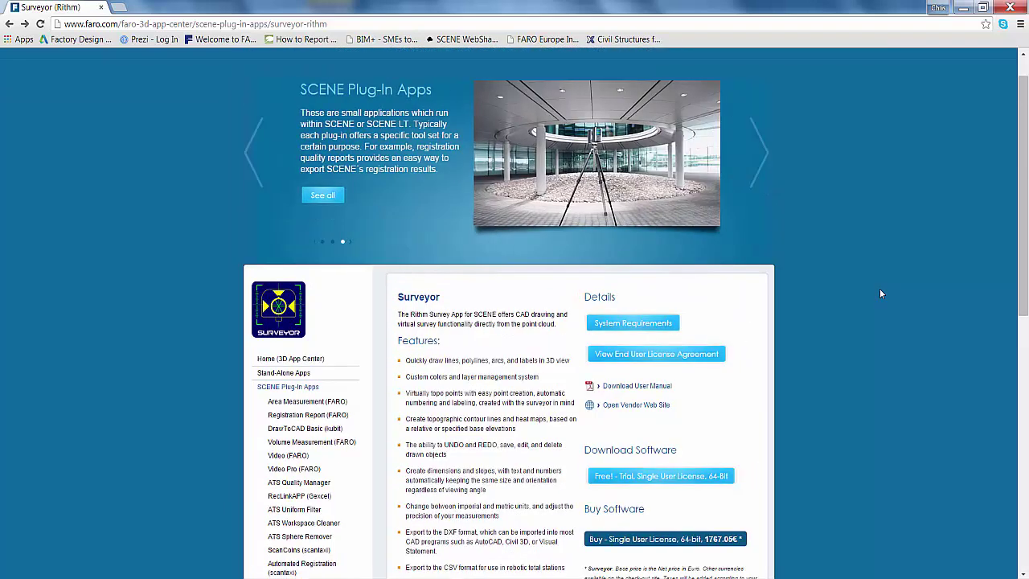
click(711, 23)
Bring up the ATS Uniform Filter plug-in page and read through it.
click(865, 329)
scroll(864, 330, down, 2)
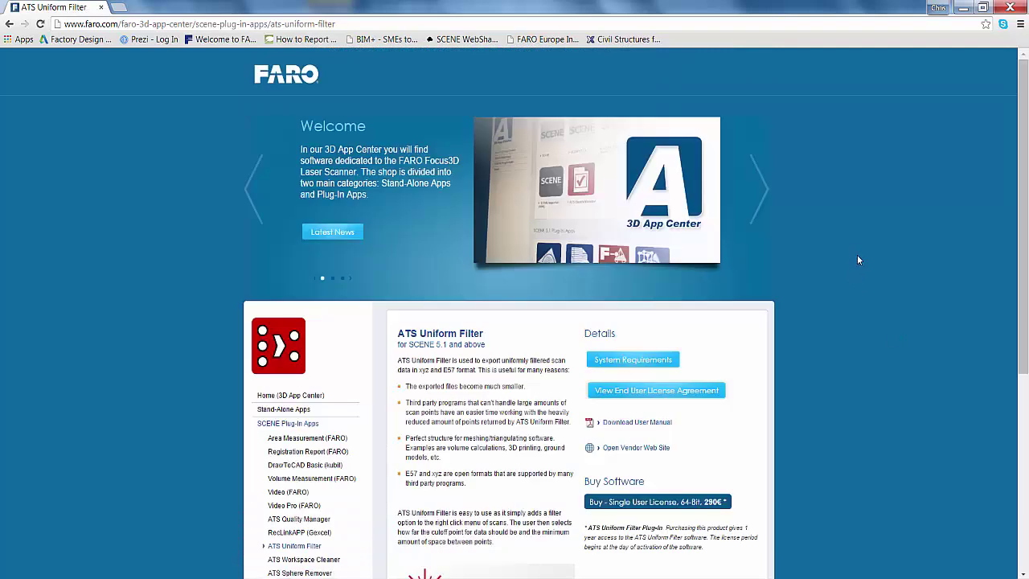
scroll(857, 260, down, 4)
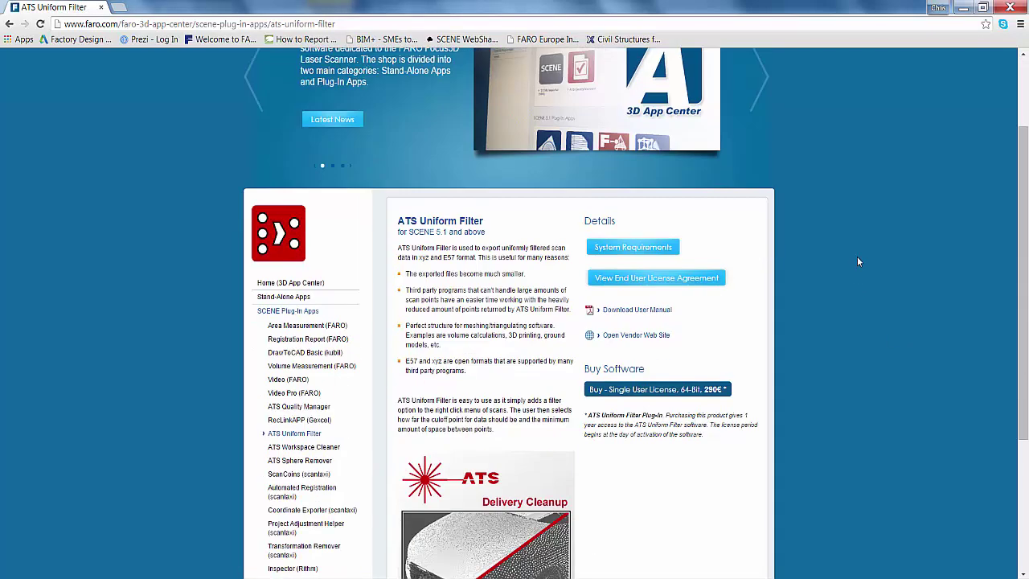
scroll(857, 261, down, 2)
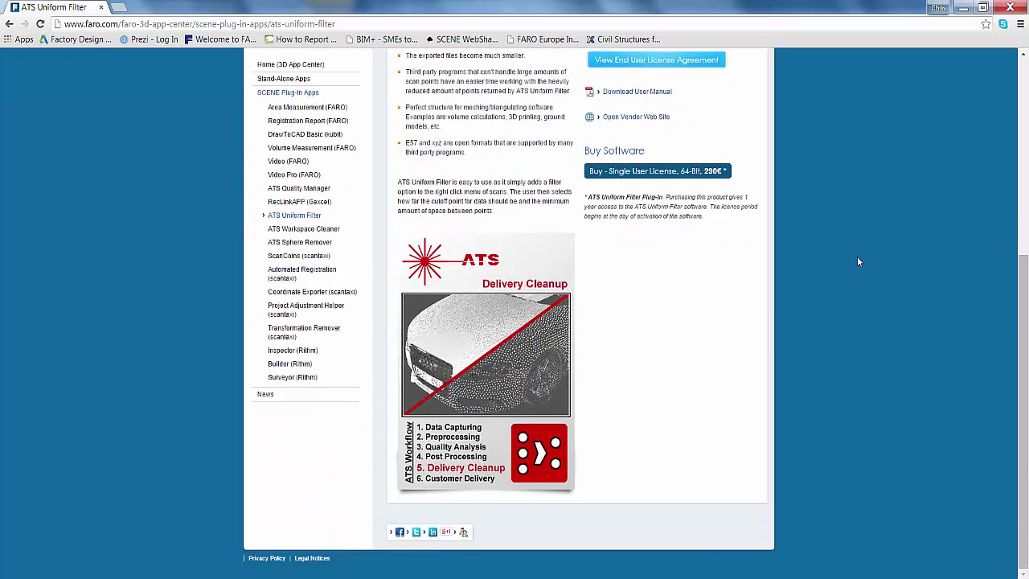
scroll(857, 261, up, 6)
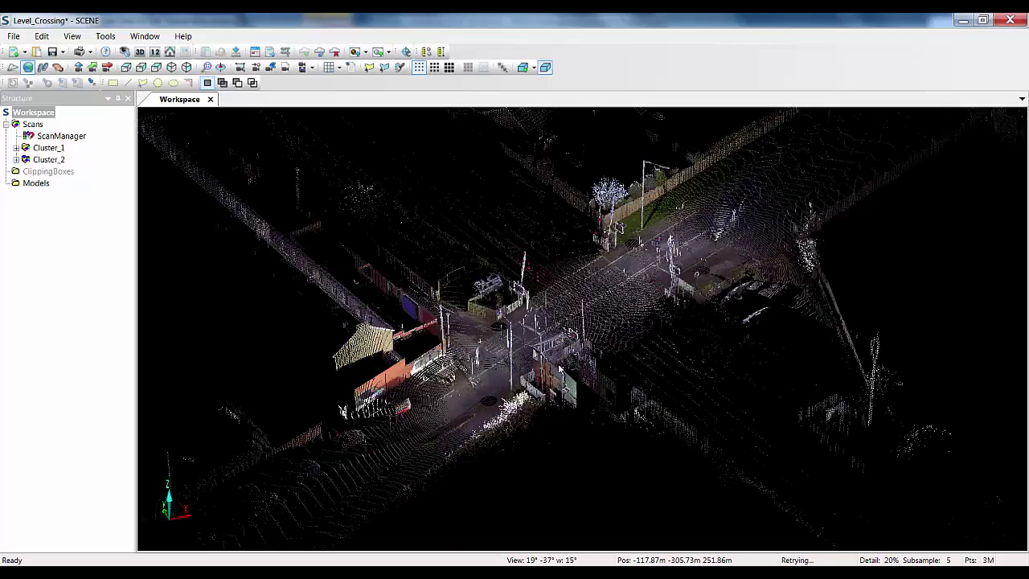
Zoom and orbit around the Level_Crossing cloud, then zoom back out over the whole crossing.
scroll(559, 364, up, 3)
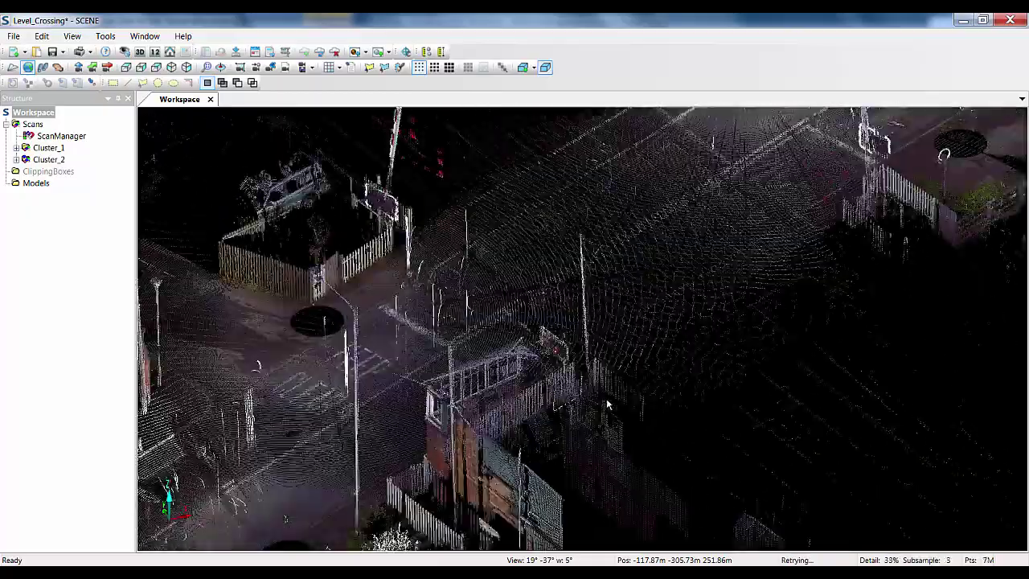
drag(559, 363, 719, 352)
drag(602, 348, 644, 356)
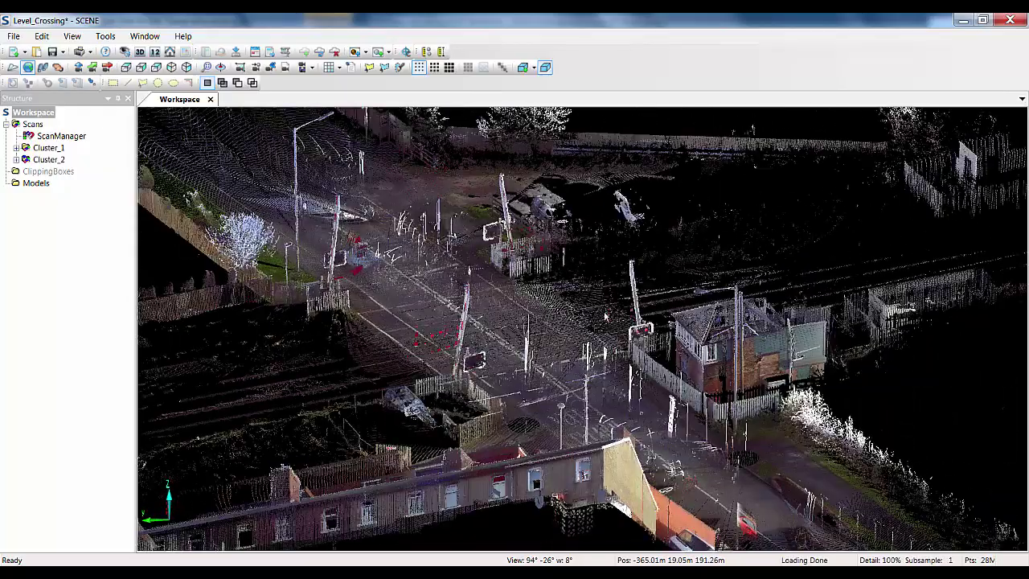
scroll(540, 304, down, 3)
scroll(539, 306, down, 2)
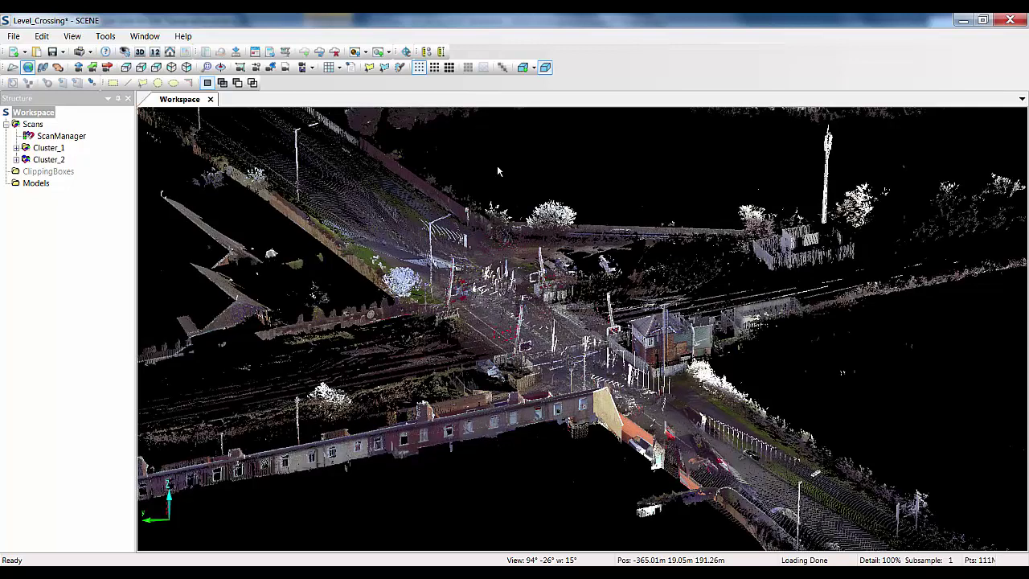
Unload all scans and pictures, then enable the PointCloud layer in Visibility Settings.
right_click(40, 124)
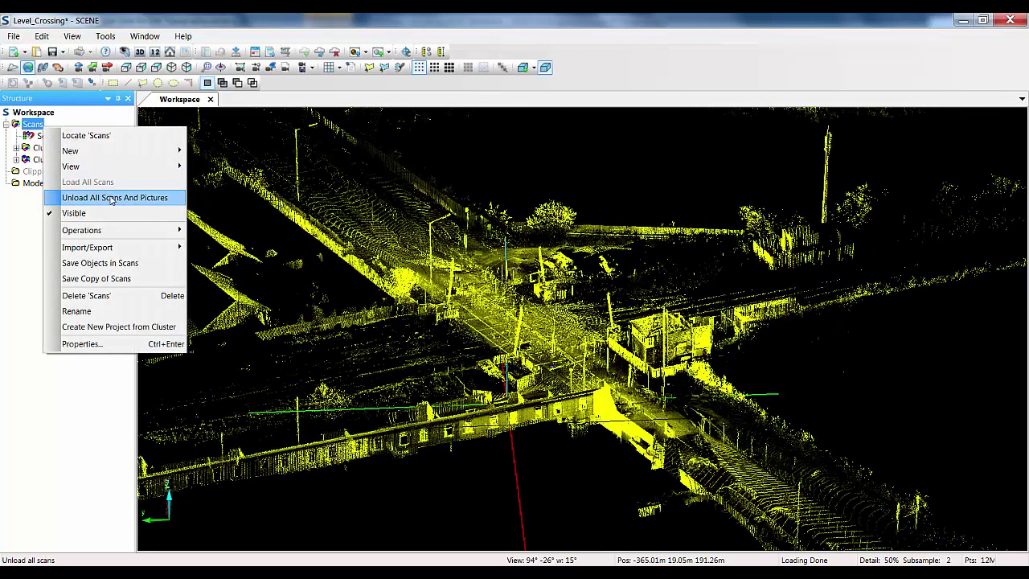
click(111, 198)
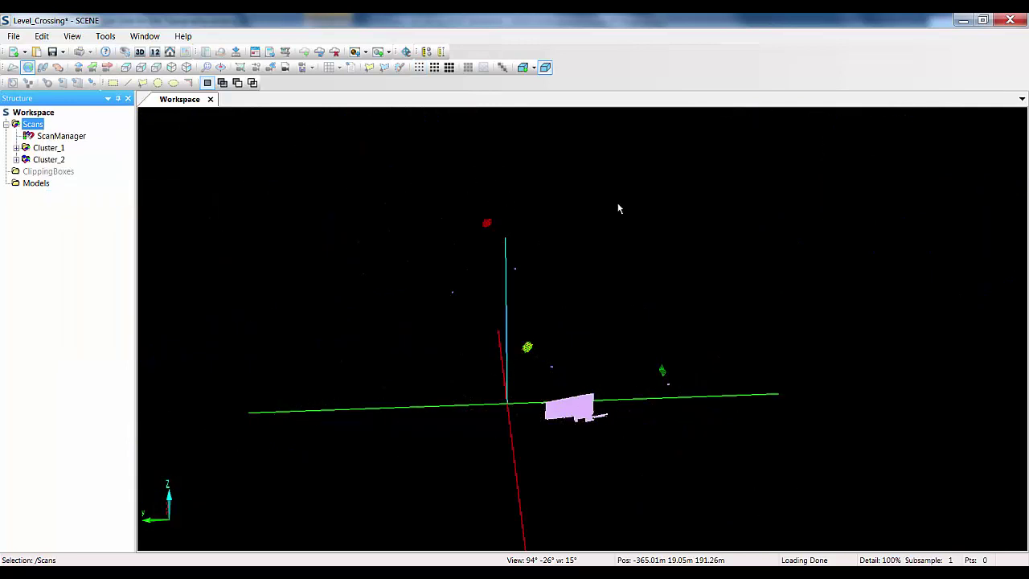
right_click(253, 159)
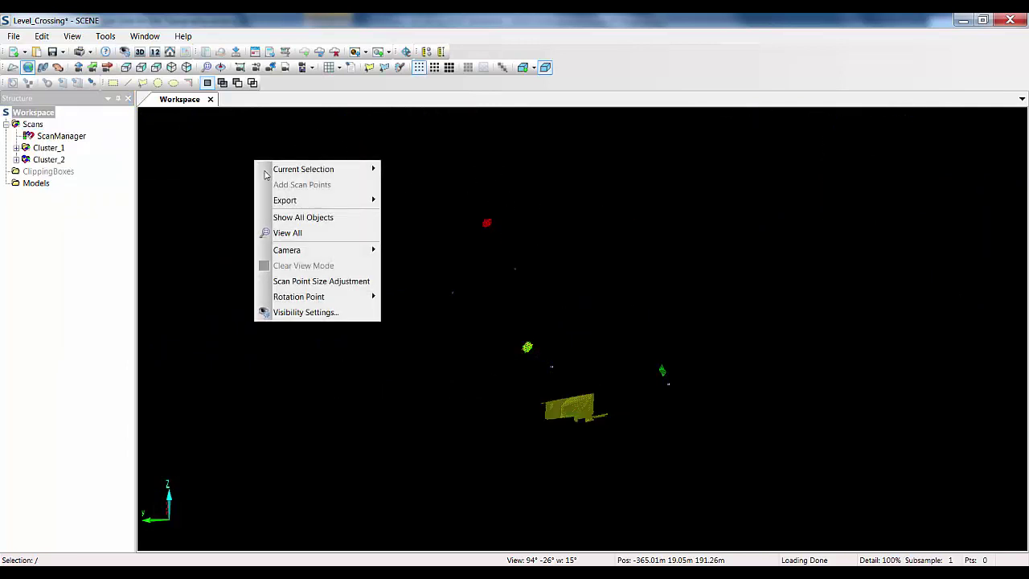
click(326, 312)
click(434, 73)
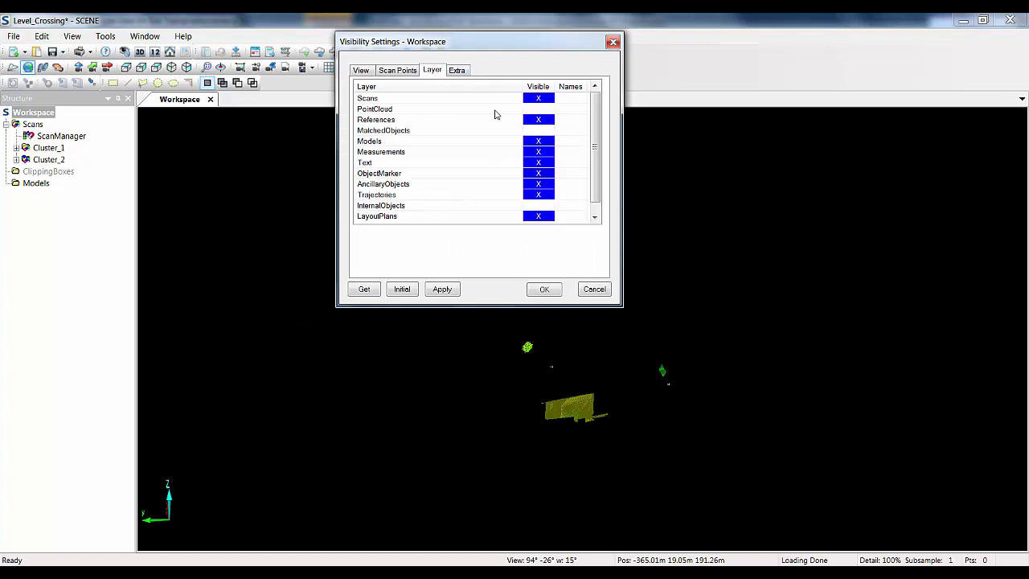
click(443, 290)
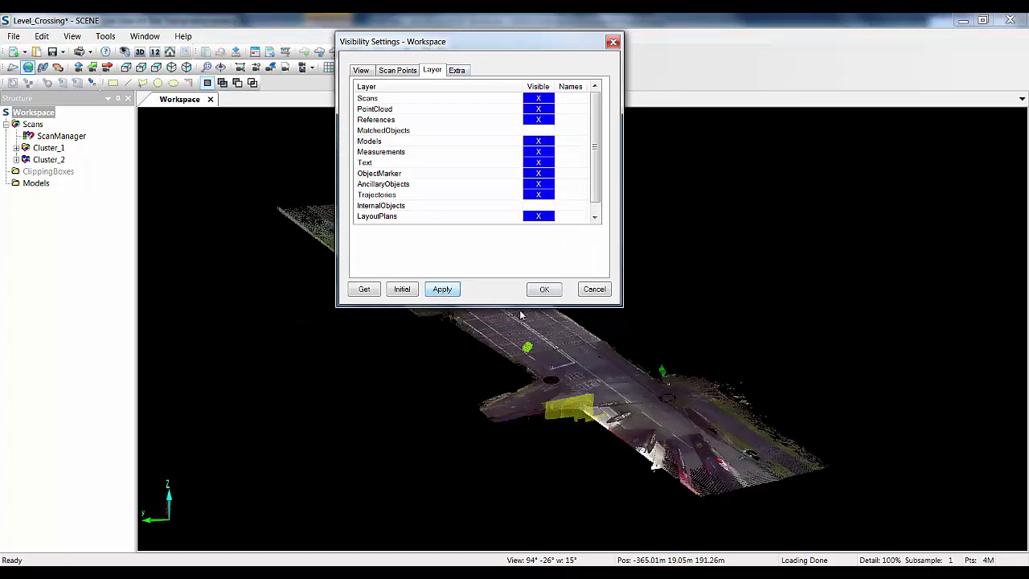
click(544, 289)
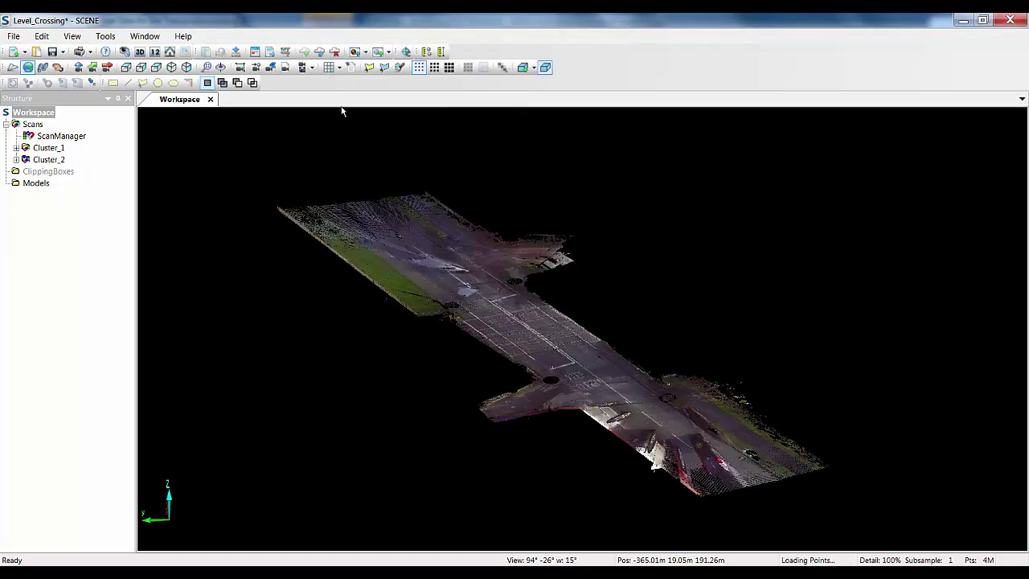
Set the rotation centre on the road and orbit the cloud around it.
click(221, 69)
click(548, 362)
mouse_move(793, 367)
mouse_down()
mouse_move(736, 373)
mouse_move(550, 348)
mouse_move(635, 370)
mouse_move(615, 388)
mouse_move(692, 375)
mouse_move(548, 390)
mouse_up()
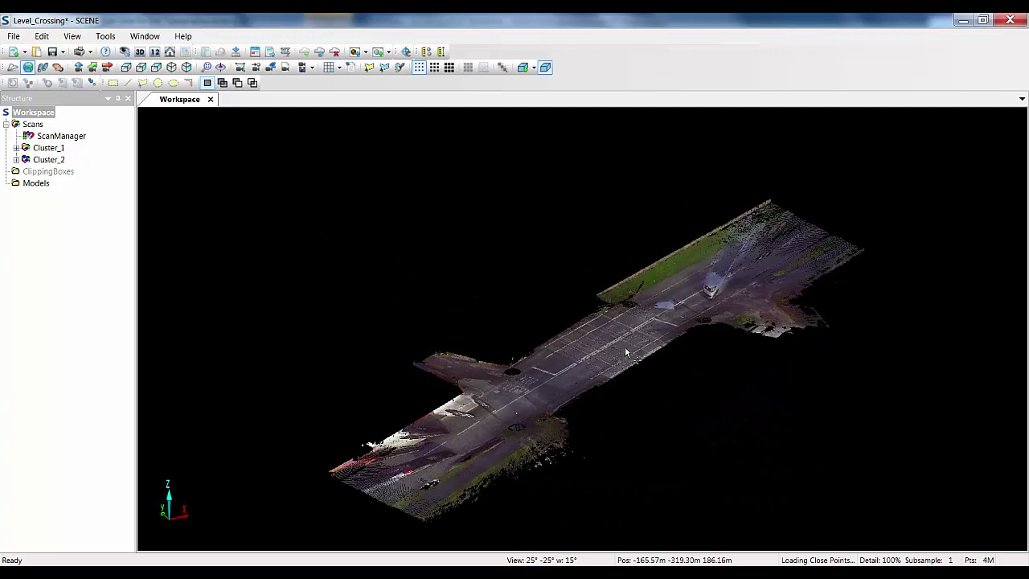
Activate the Surveyor app under Tools > Apps and move its toolbar aside.
right_drag(624, 346, 530, 380)
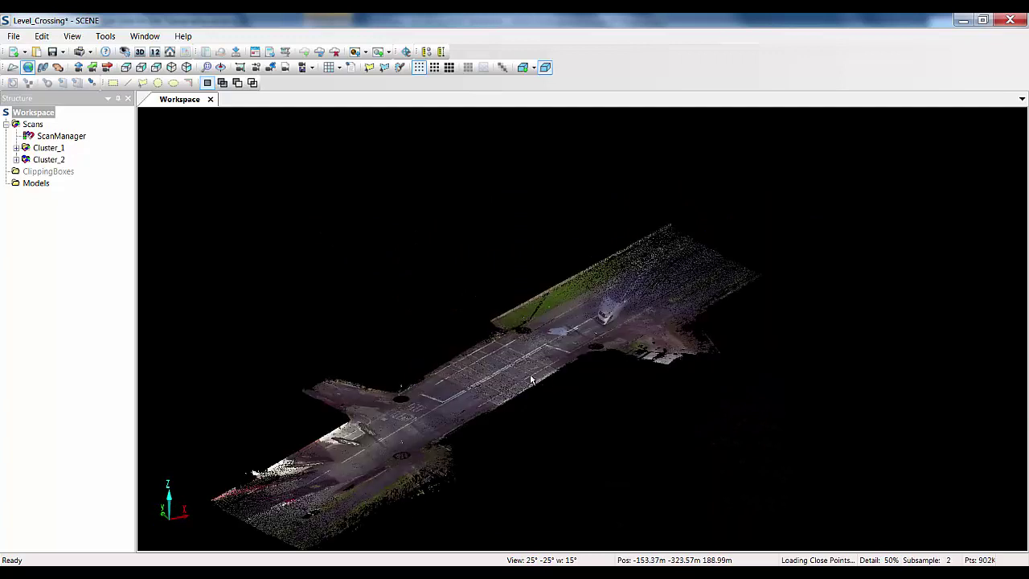
click(40, 36)
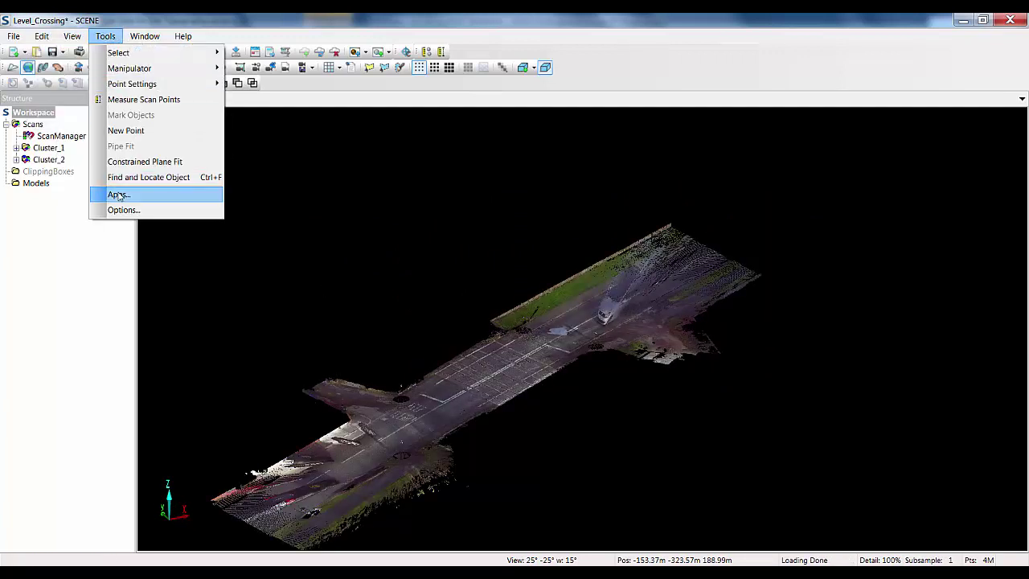
click(118, 195)
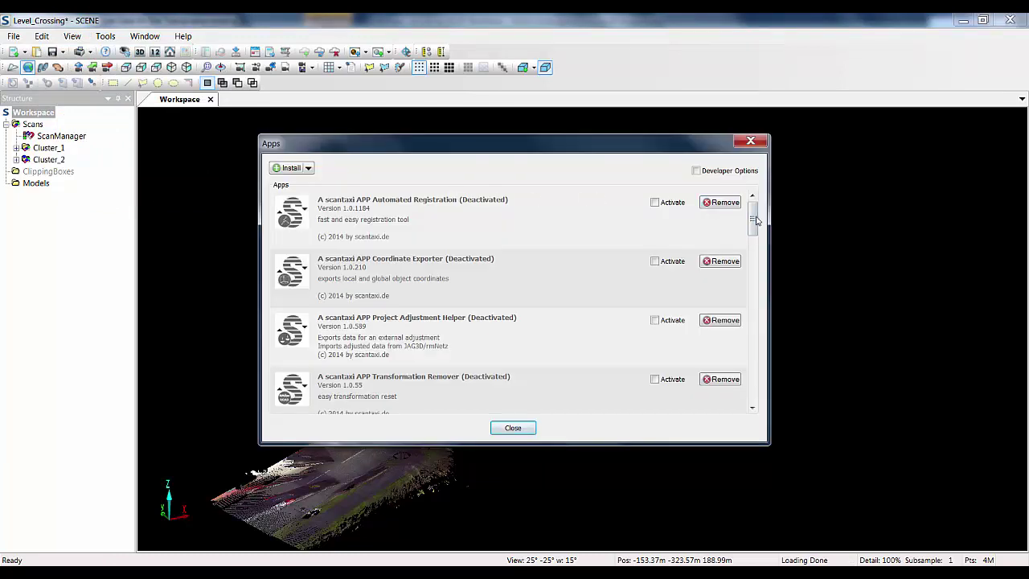
drag(754, 214, 759, 400)
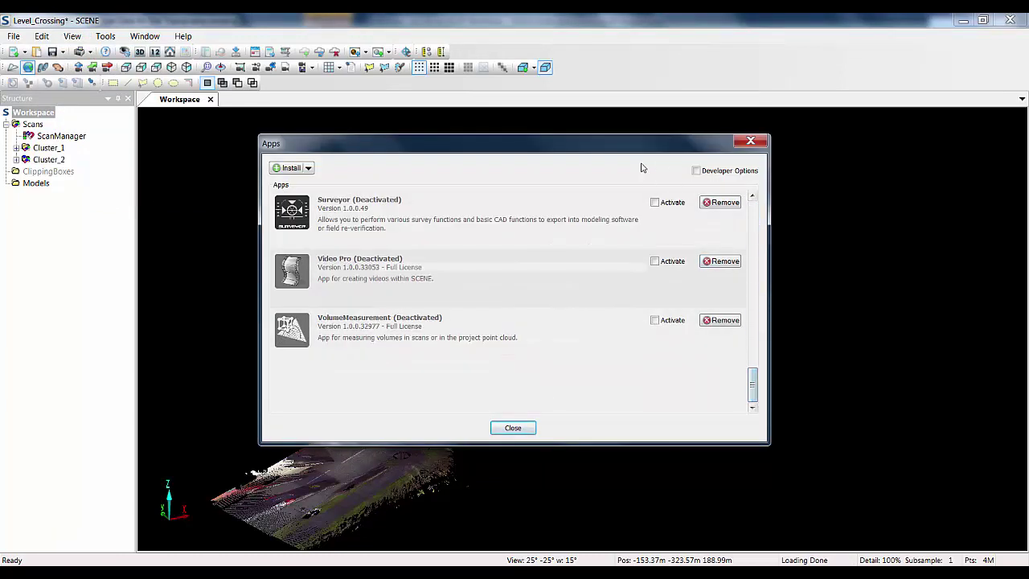
click(654, 204)
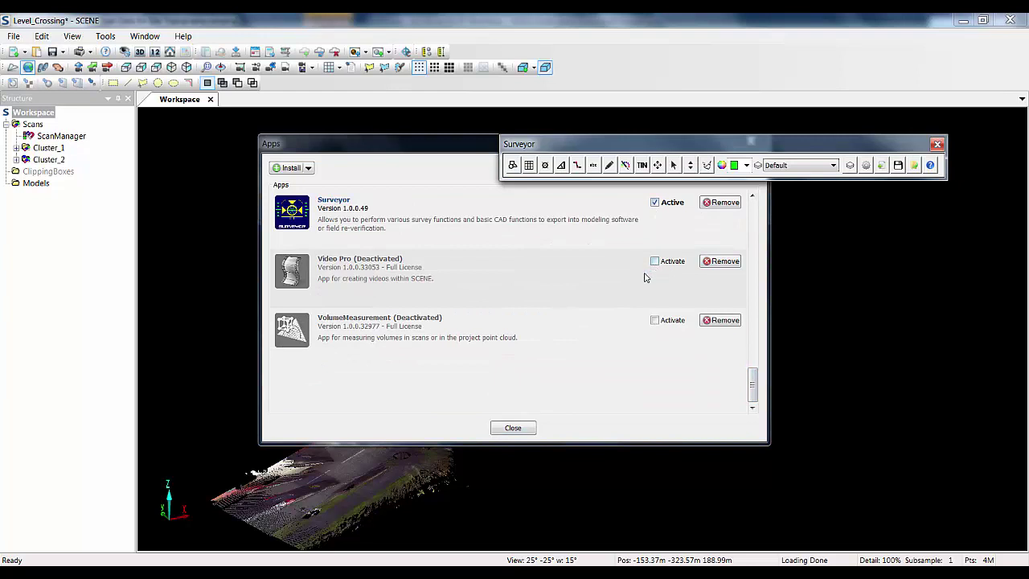
click(513, 428)
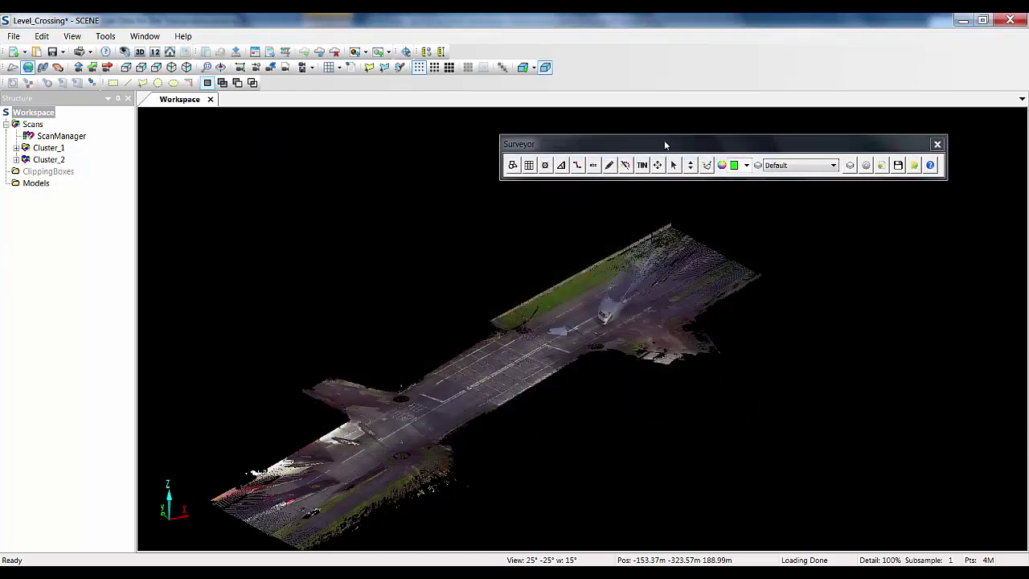
drag(665, 144, 678, 127)
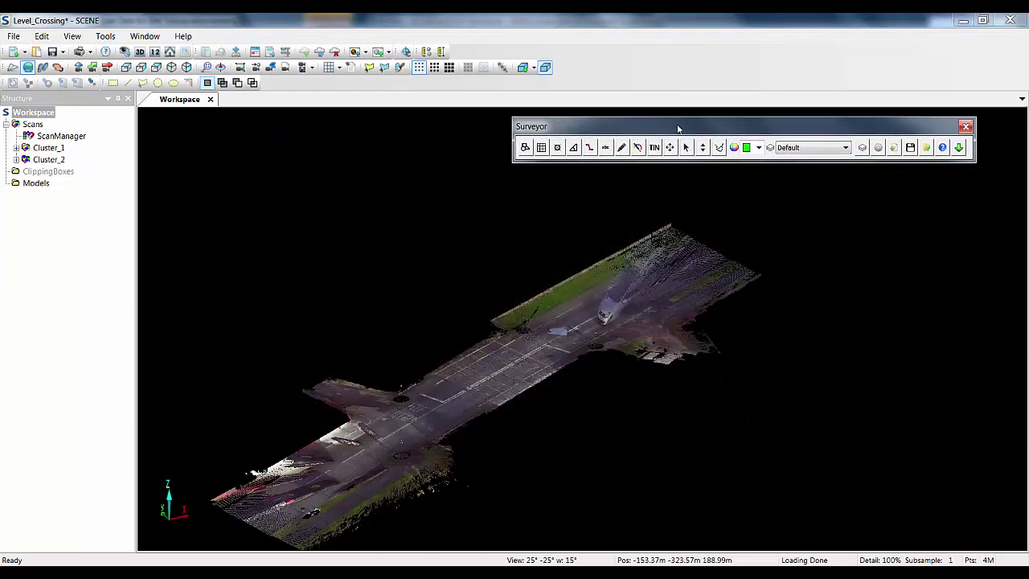
Move the camera to a point on the road and switch to orthographic projection.
click(240, 68)
click(469, 389)
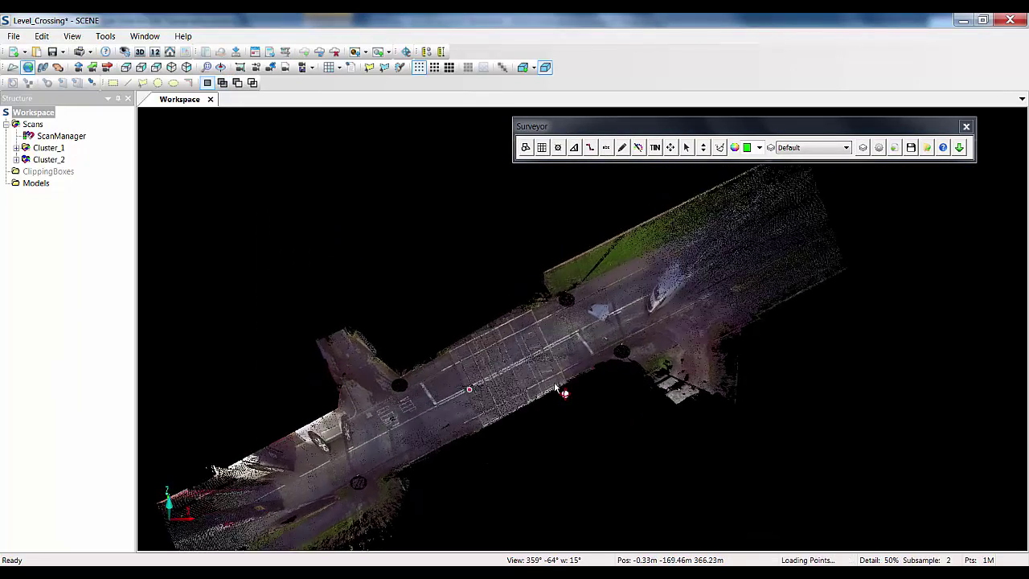
right_click(479, 261)
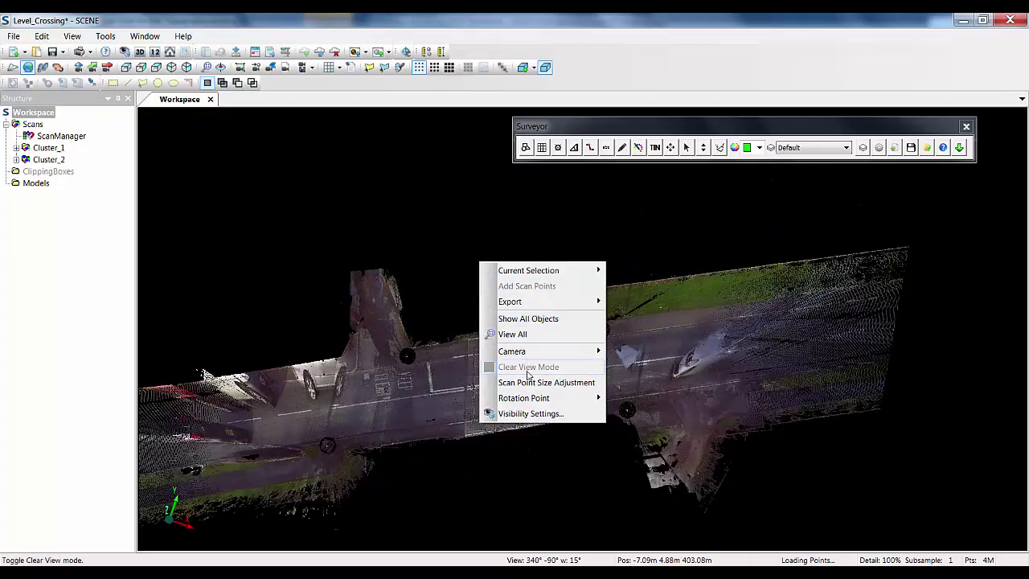
mouse_move(555, 351)
click(639, 367)
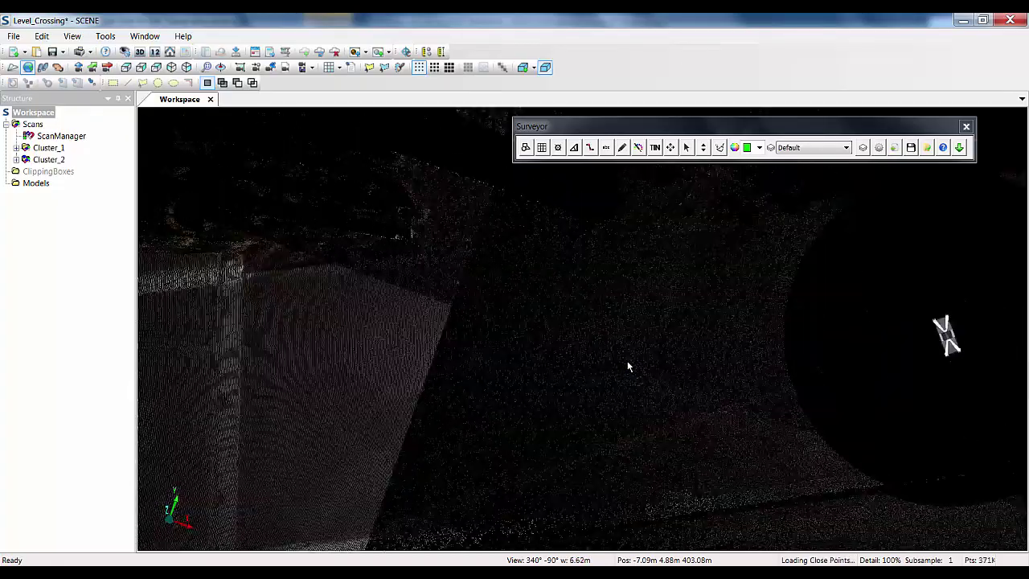
Rotate, pan and zoom out the top-down view until the whole road fits.
scroll(629, 366, down, 6)
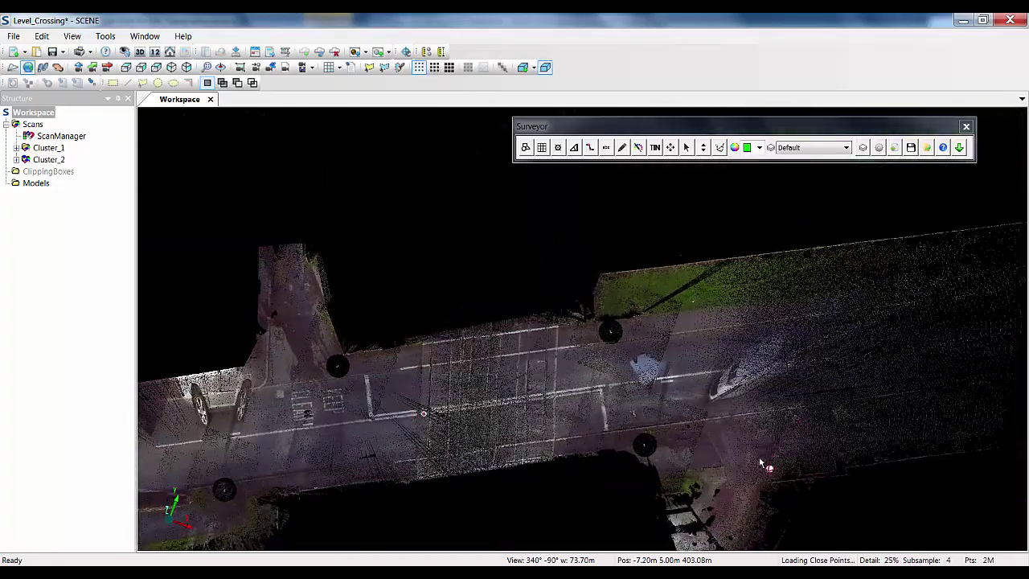
drag(762, 464, 682, 407)
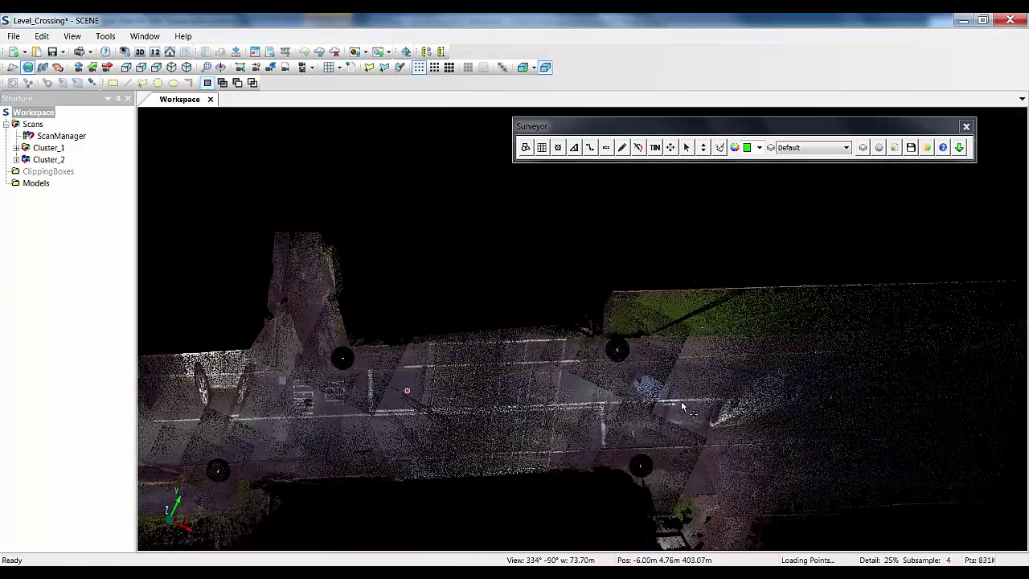
right_drag(681, 408, 718, 354)
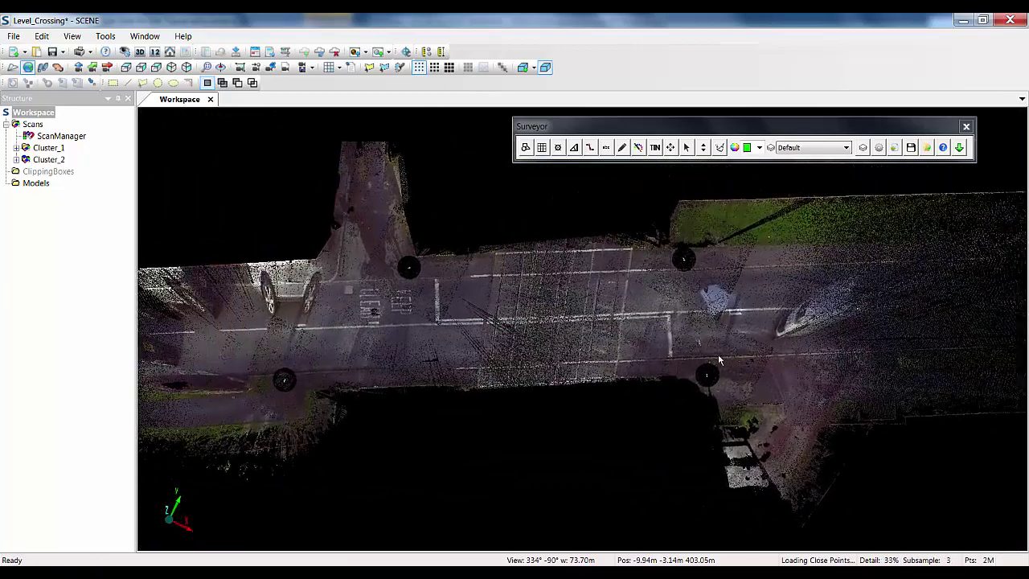
scroll(718, 353, down, 2)
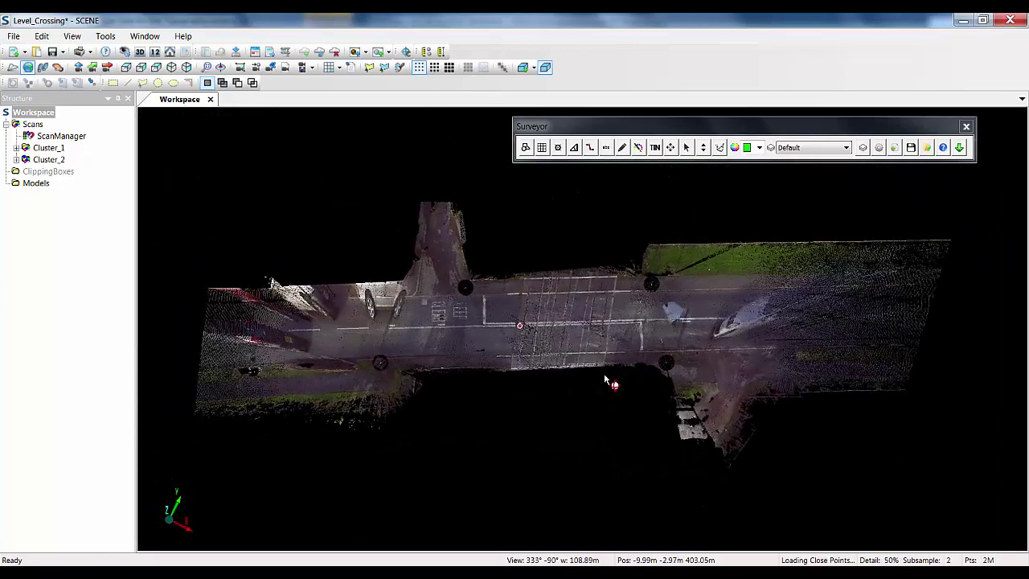
Create a subsampled set of points with 0.5 grid spacing.
click(543, 147)
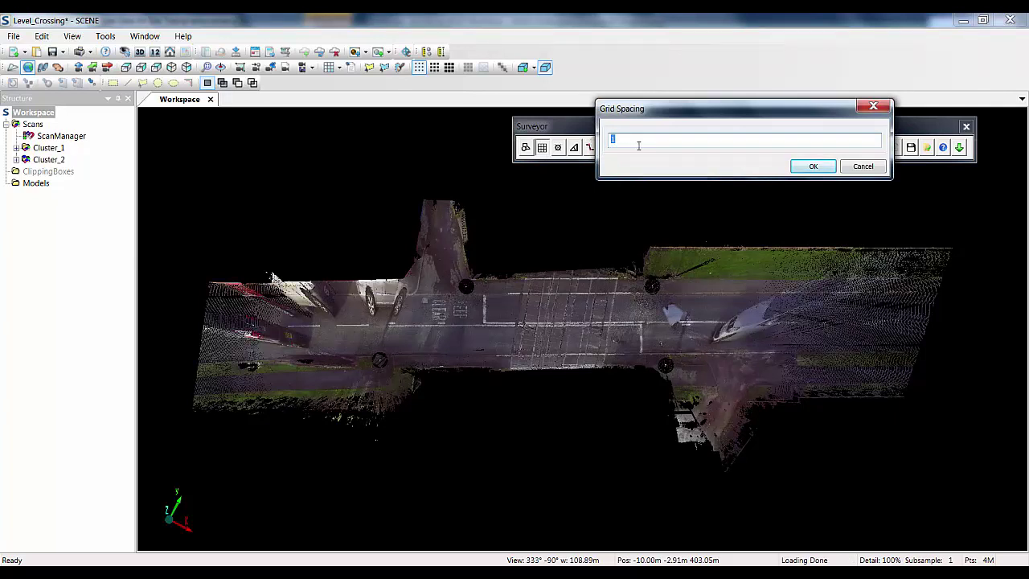
text(0.5)
click(812, 167)
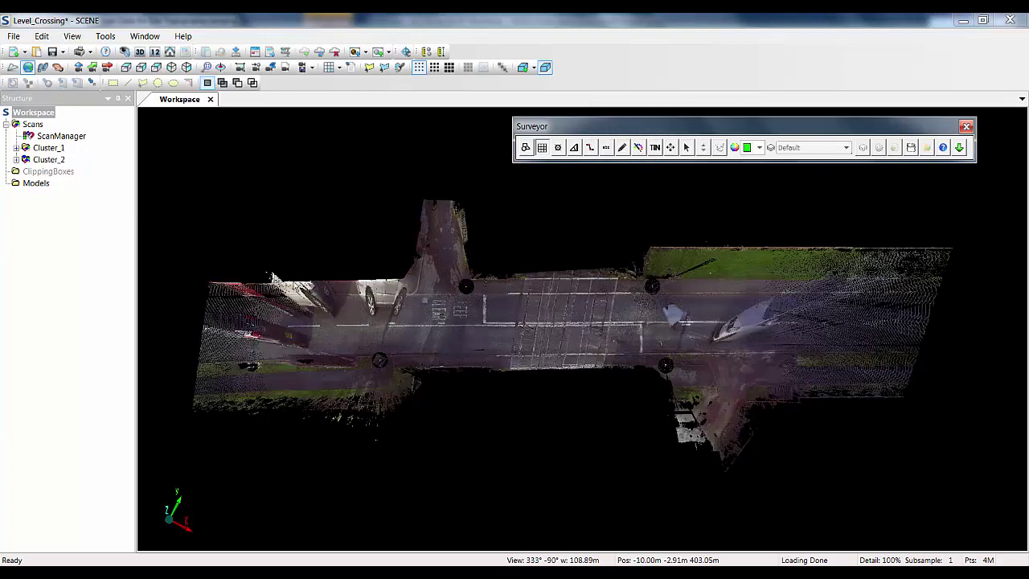
Outline the road area with a seven-corner boundary polygon.
click(296, 362)
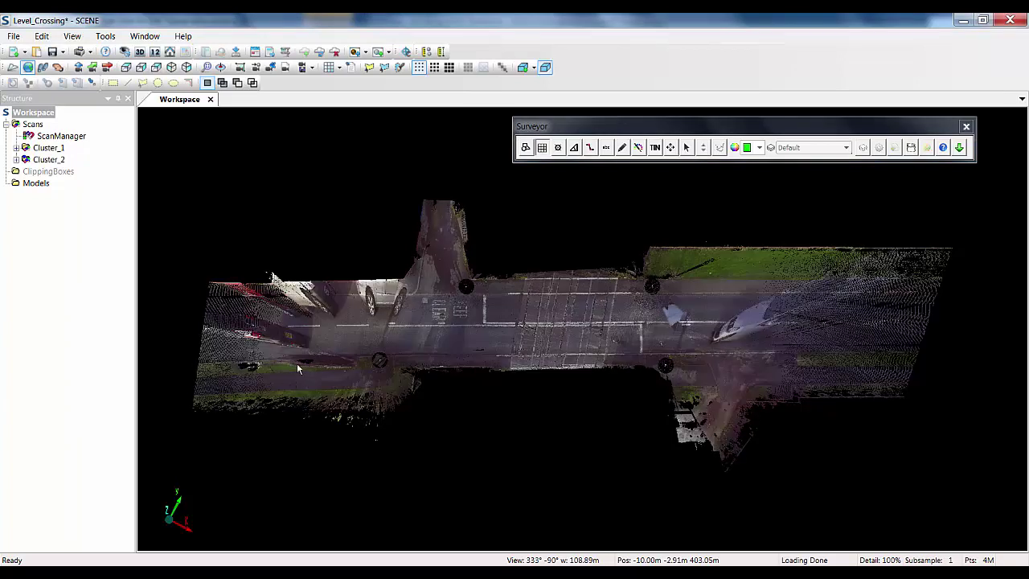
click(401, 393)
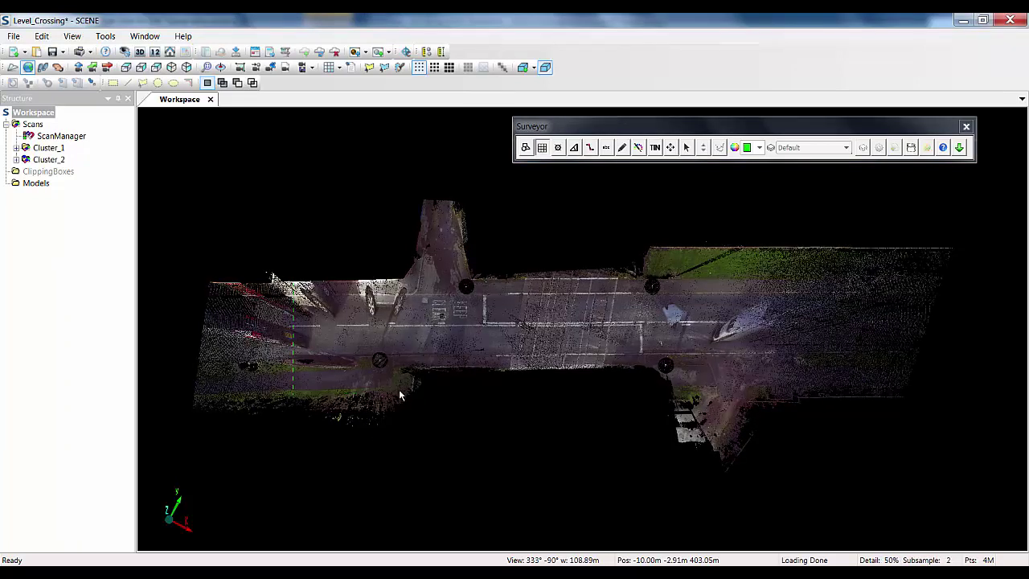
click(655, 368)
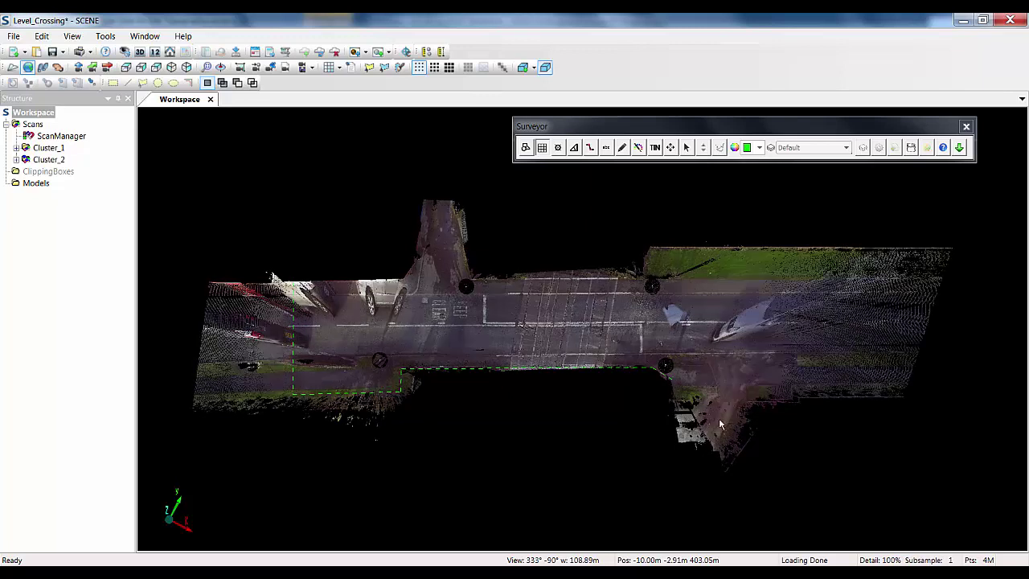
click(675, 401)
click(759, 253)
click(652, 250)
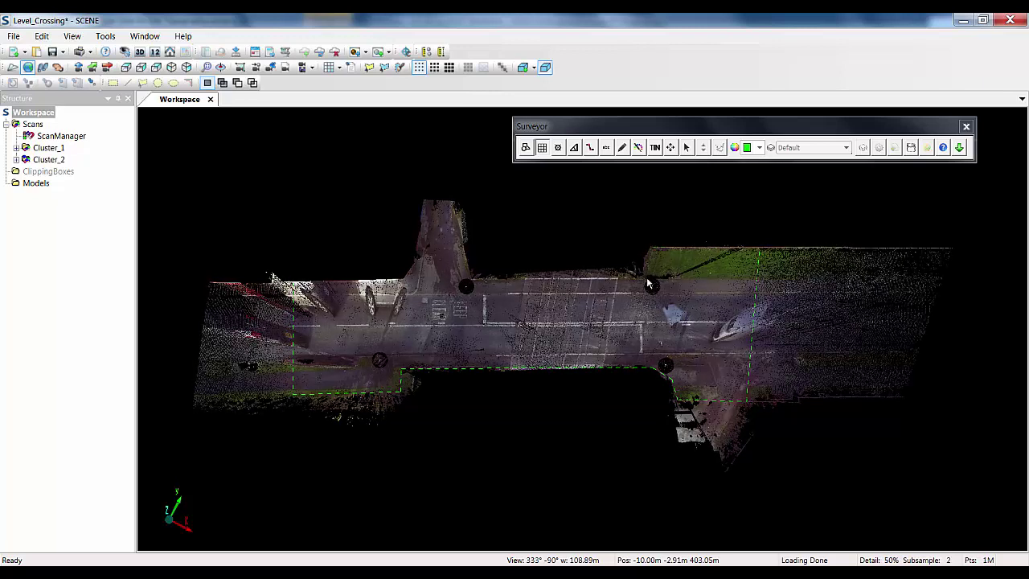
click(644, 273)
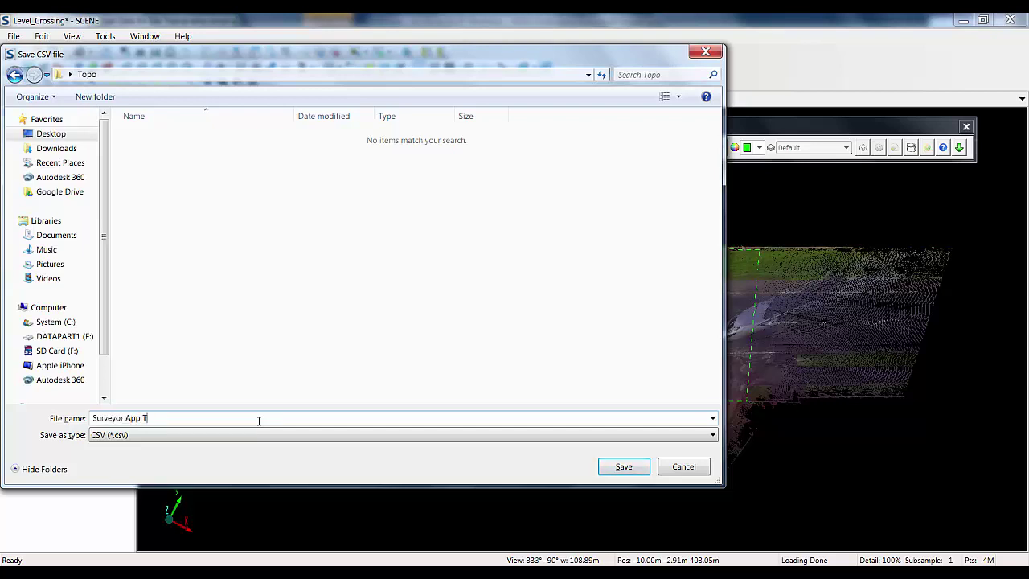
Save the sampled points as Surveyor App Test.csv and select it in the Topo folder.
click(636, 471)
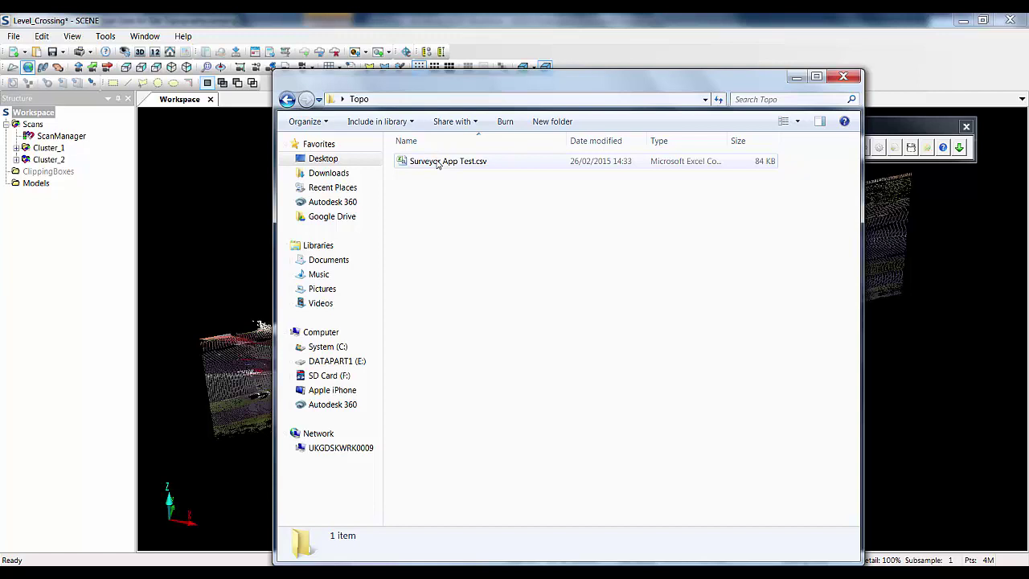
click(438, 162)
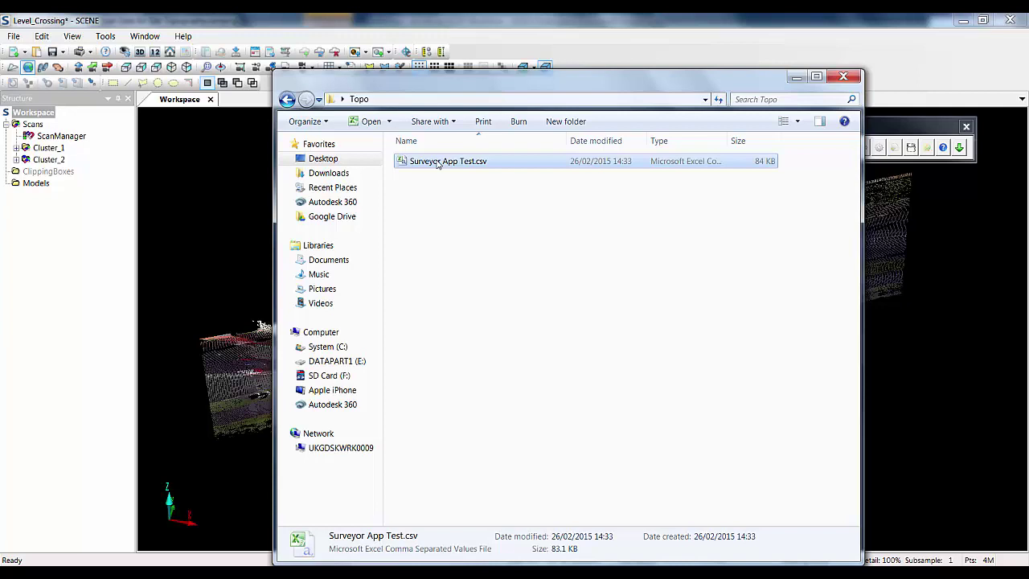
Open Surveyor App Test.csv in Excel and scroll through its X, Y, Z columns.
double_click(438, 163)
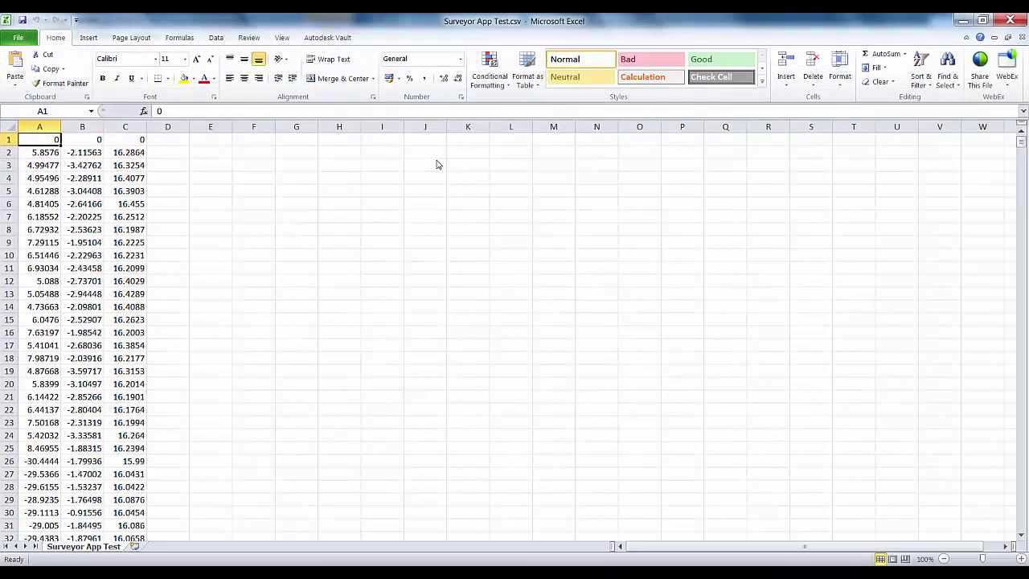
scroll(81, 135, down, 20)
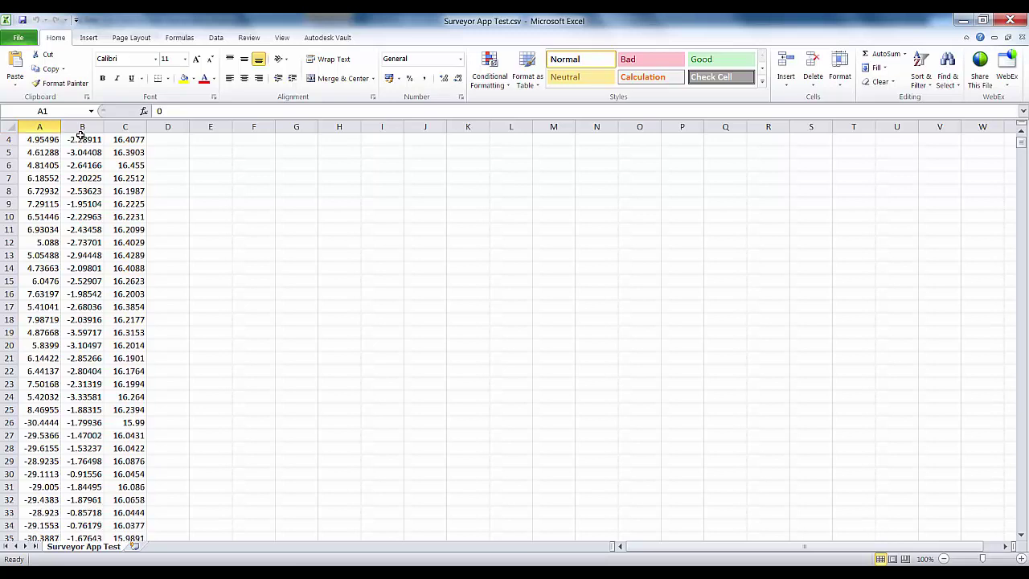
scroll(80, 135, up, 20)
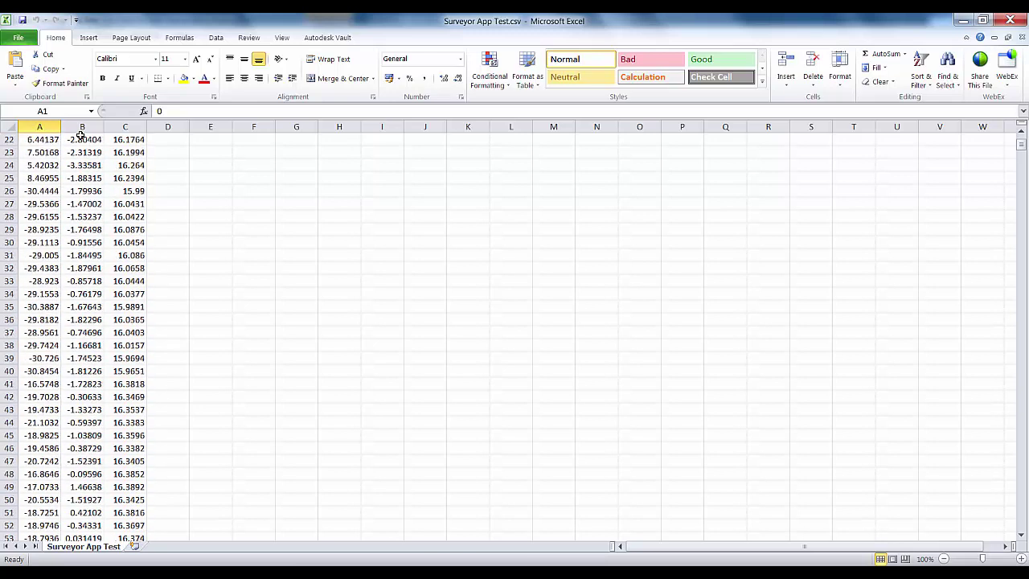
Close Excel and set a rotation centre on the BIM_Hubs car park.
click(1018, 22)
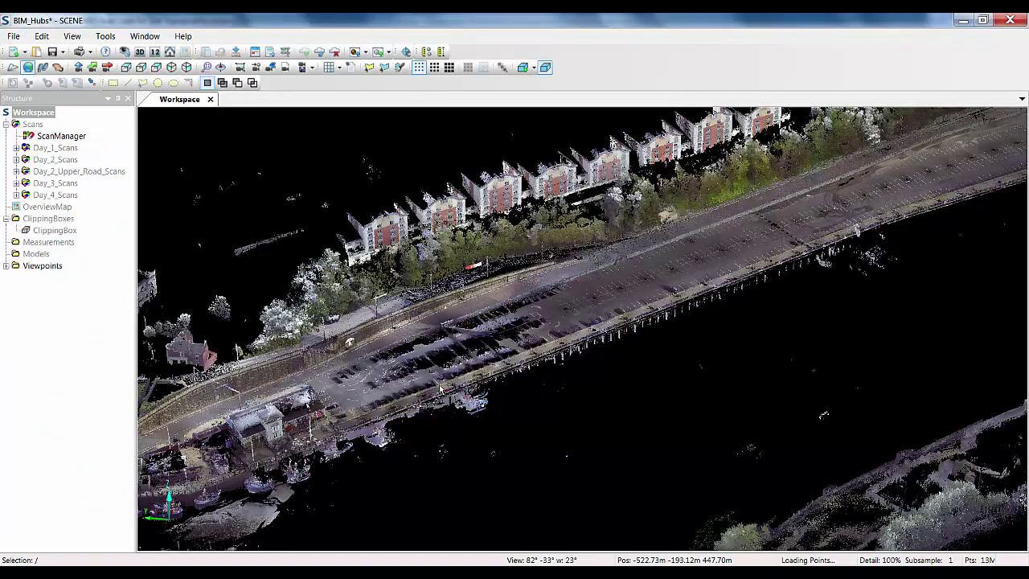
click(220, 66)
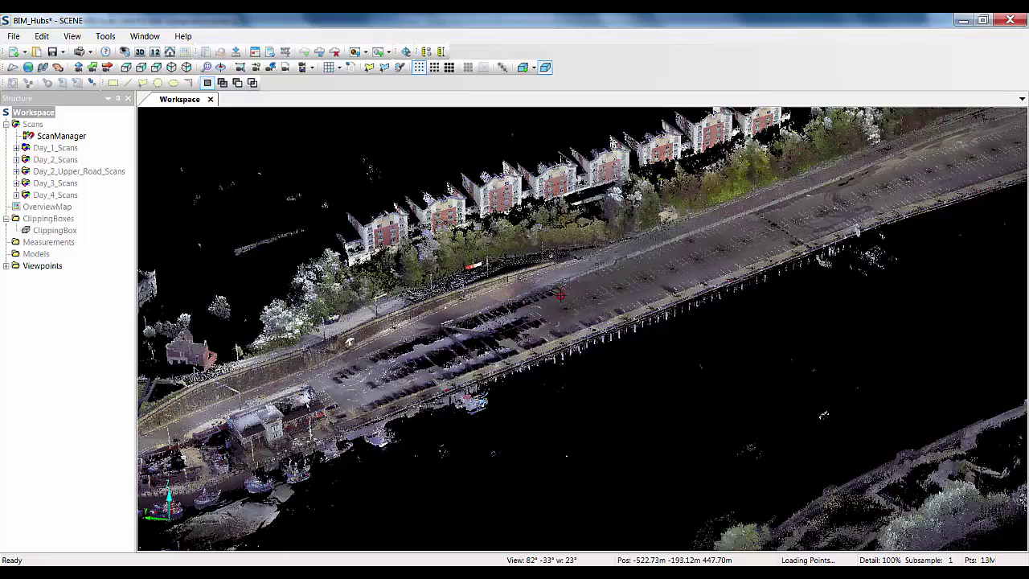
click(714, 398)
drag(712, 397, 689, 414)
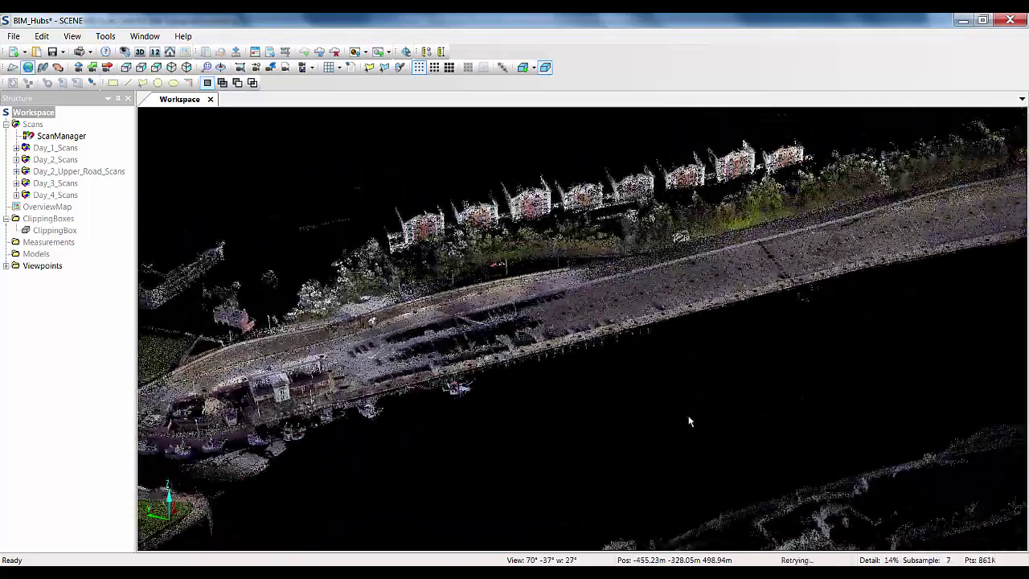
Orbit, zoom and pan around the site, ending on an overhead car-park view.
scroll(689, 421, down, 5)
mouse_move(689, 421)
mouse_down()
mouse_move(749, 335)
mouse_move(759, 400)
mouse_move(689, 420)
mouse_move(627, 350)
mouse_up()
mouse_move(718, 350)
mouse_down()
mouse_move(595, 356)
mouse_move(648, 415)
mouse_up()
scroll(648, 416, up, 6)
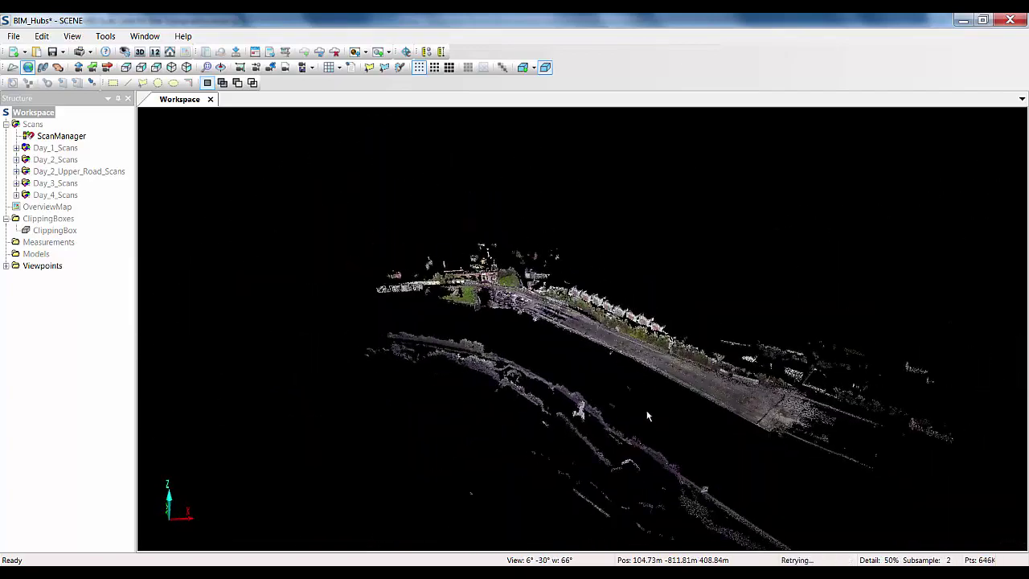
right_drag(729, 436, 733, 469)
drag(733, 465, 635, 367)
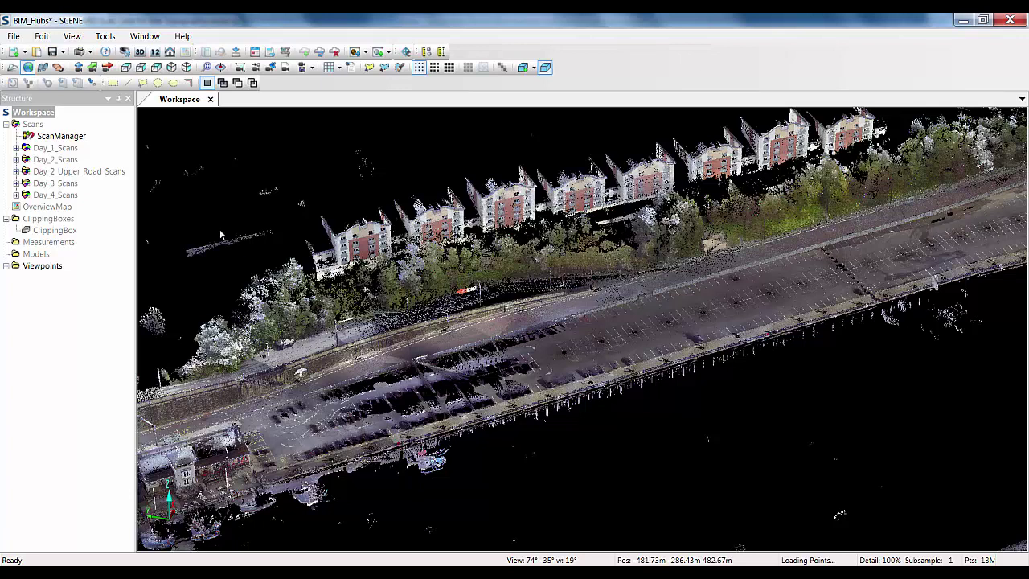
Enable the ClippingBox and make its outline visible.
click(55, 231)
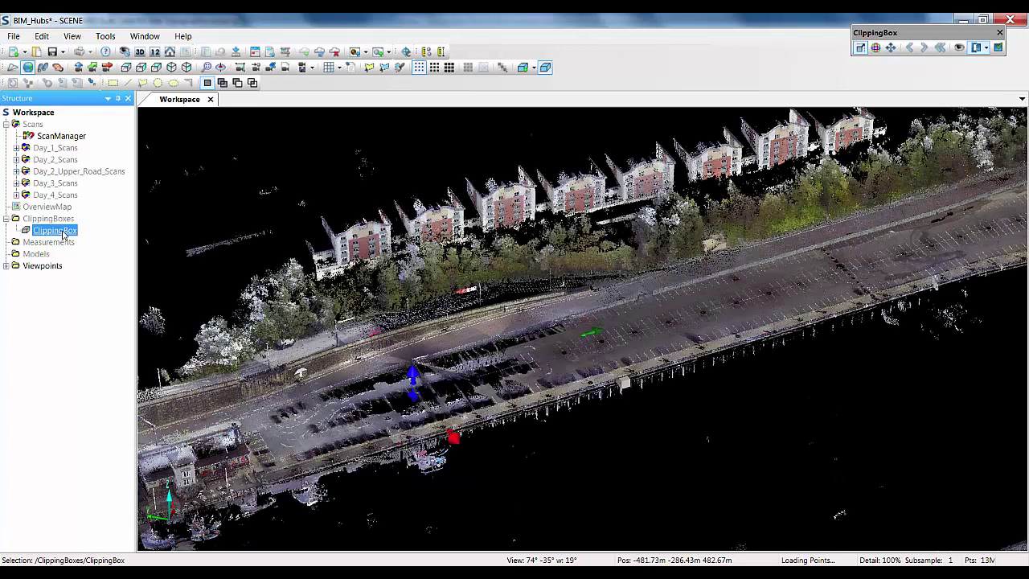
right_click(63, 233)
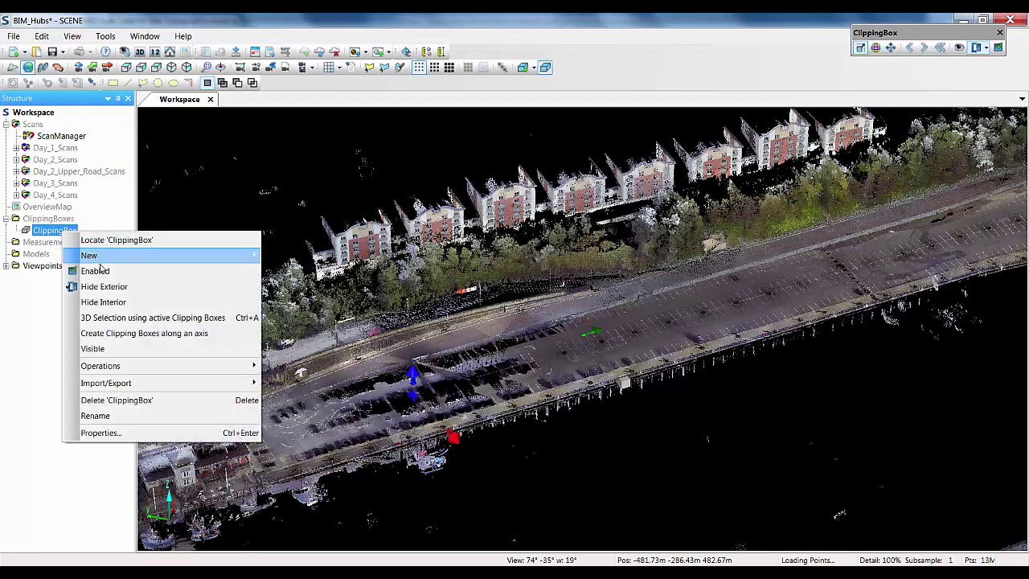
click(99, 270)
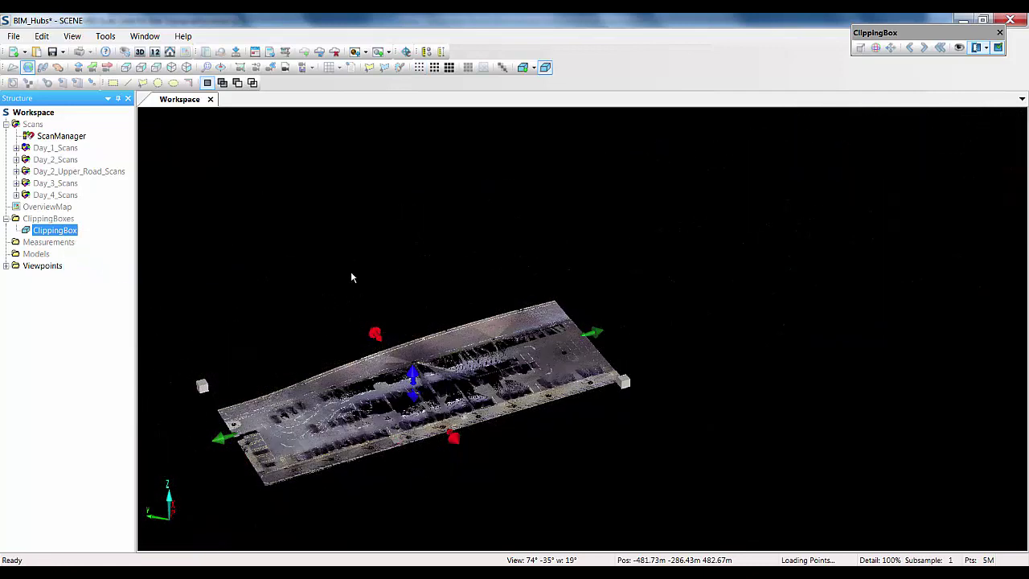
right_click(64, 235)
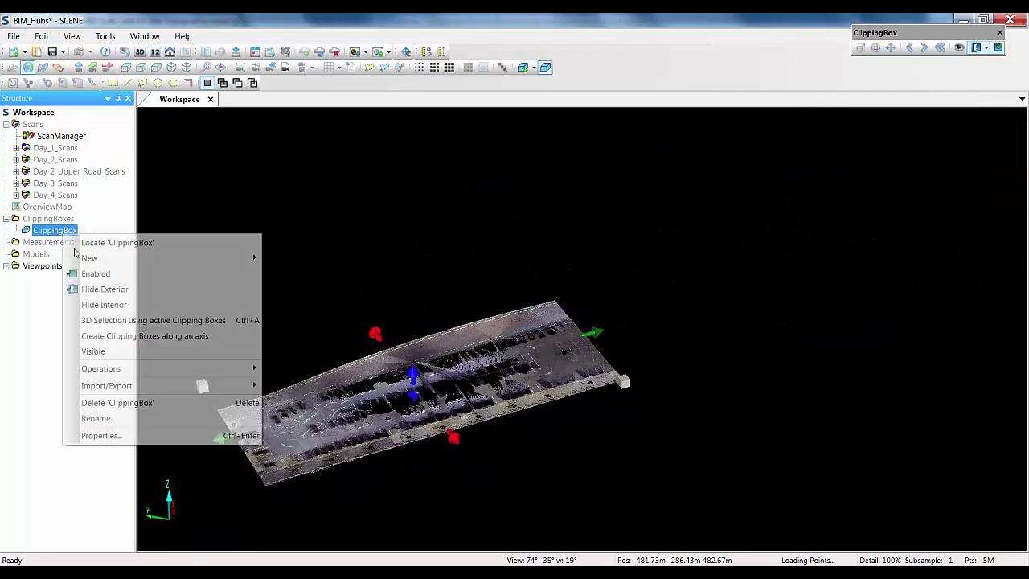
click(105, 351)
Deselect the box, then center, zoom and orbit the cropped car park.
click(578, 418)
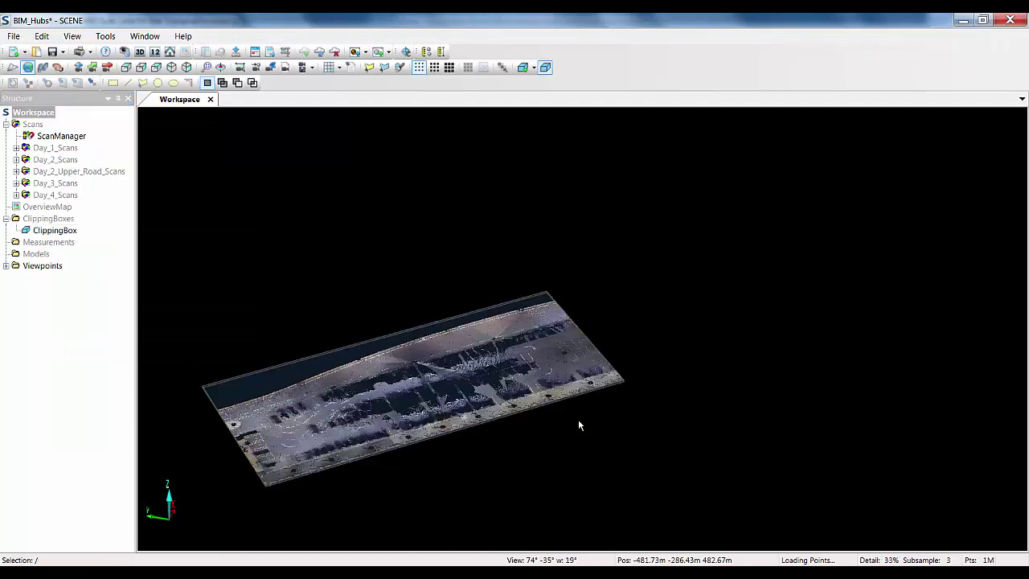
right_drag(337, 398, 573, 356)
scroll(523, 371, up, 3)
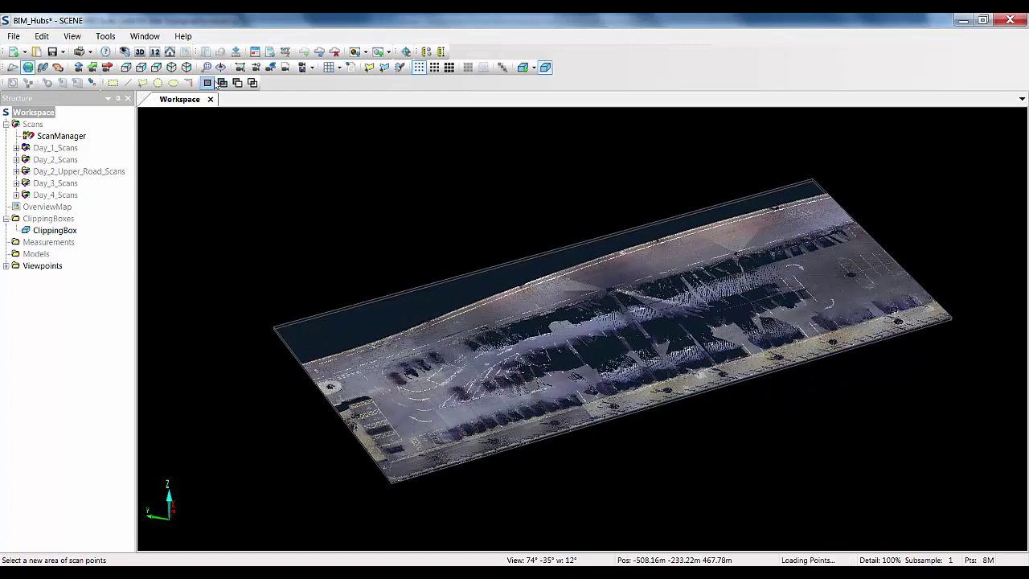
drag(746, 340, 713, 421)
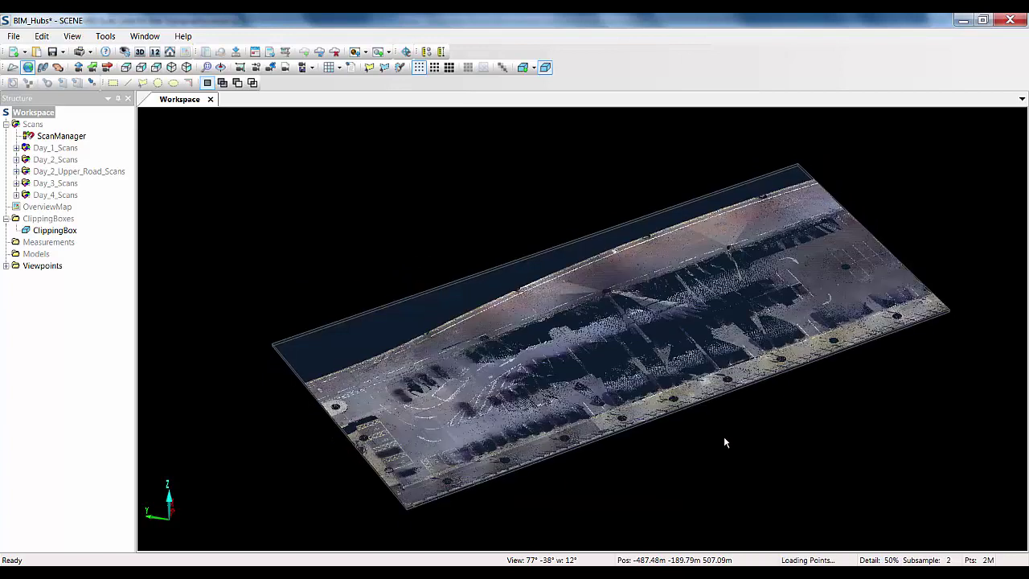
Export the points inside the clipping box, choosing the E57 file format.
click(51, 232)
right_click(51, 232)
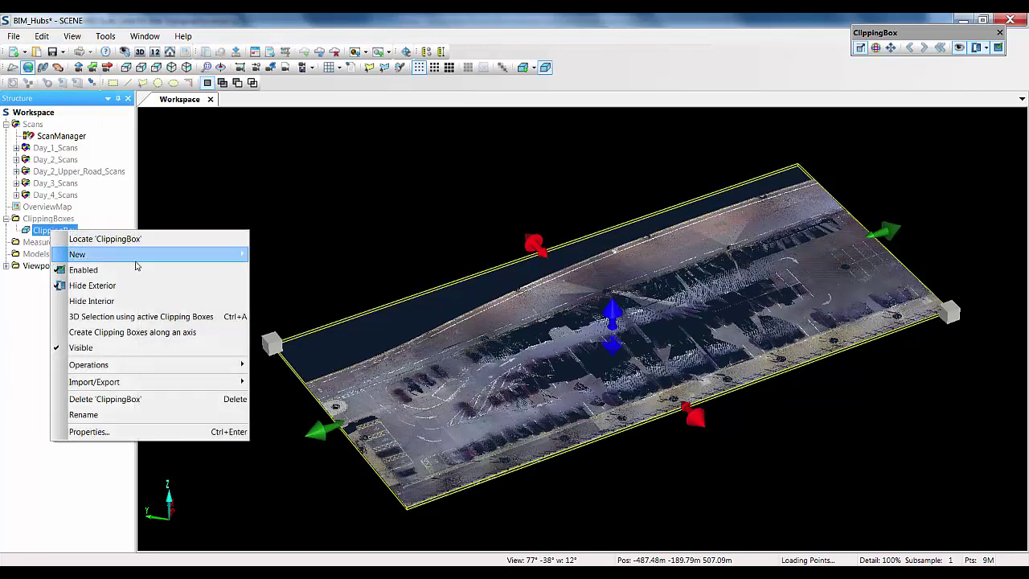
mouse_move(140, 384)
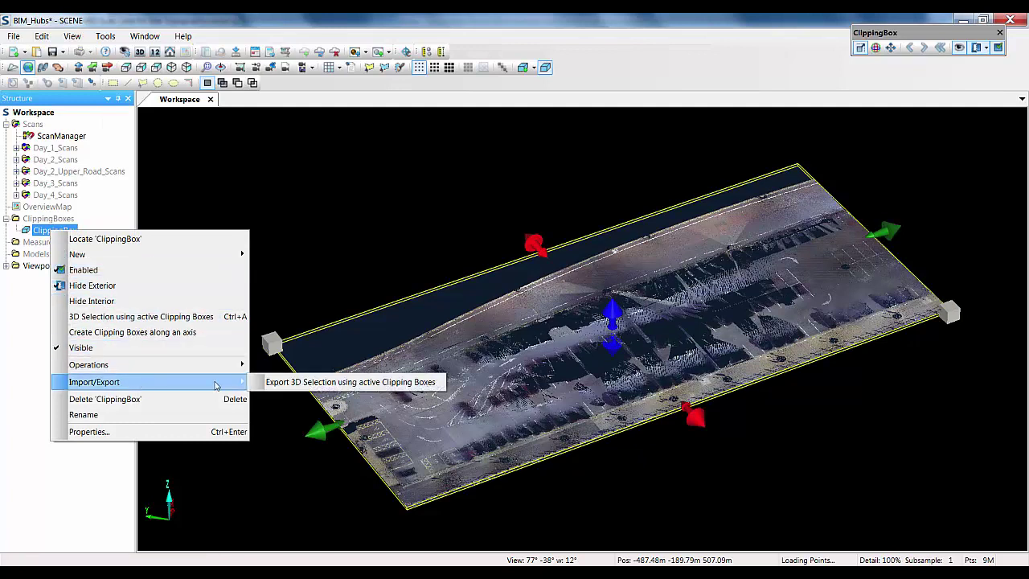
click(283, 386)
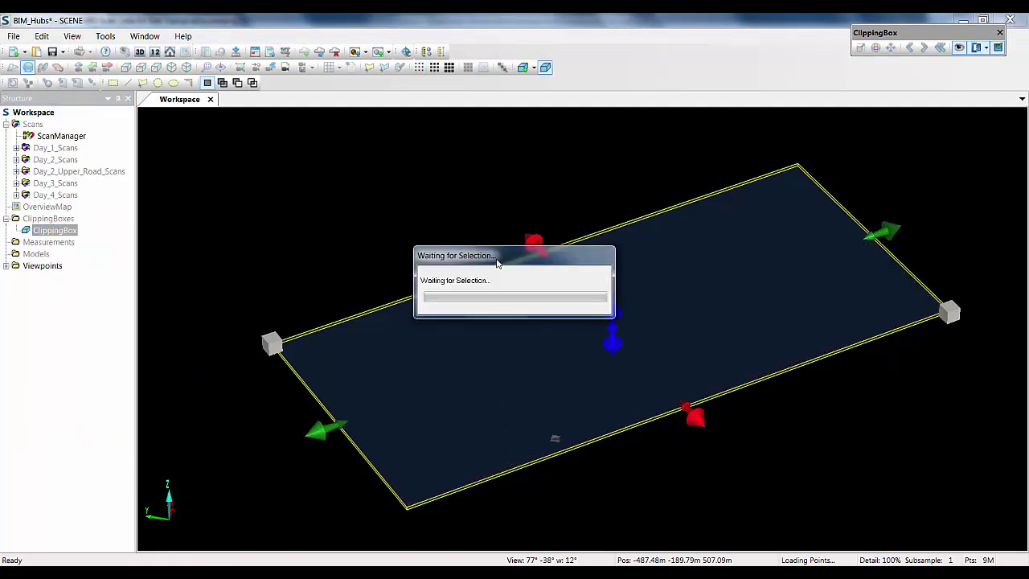
drag(498, 258, 281, 200)
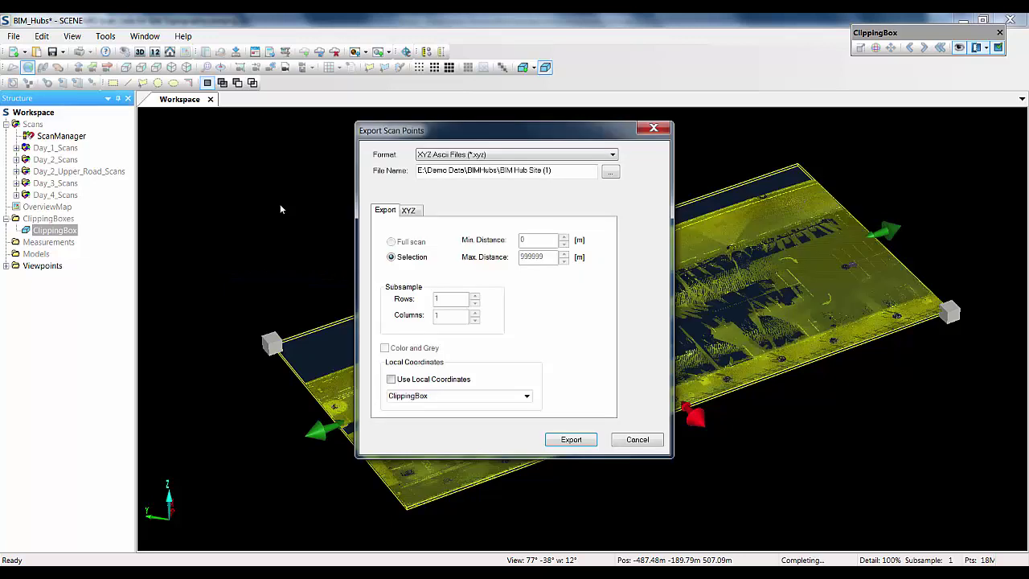
click(588, 157)
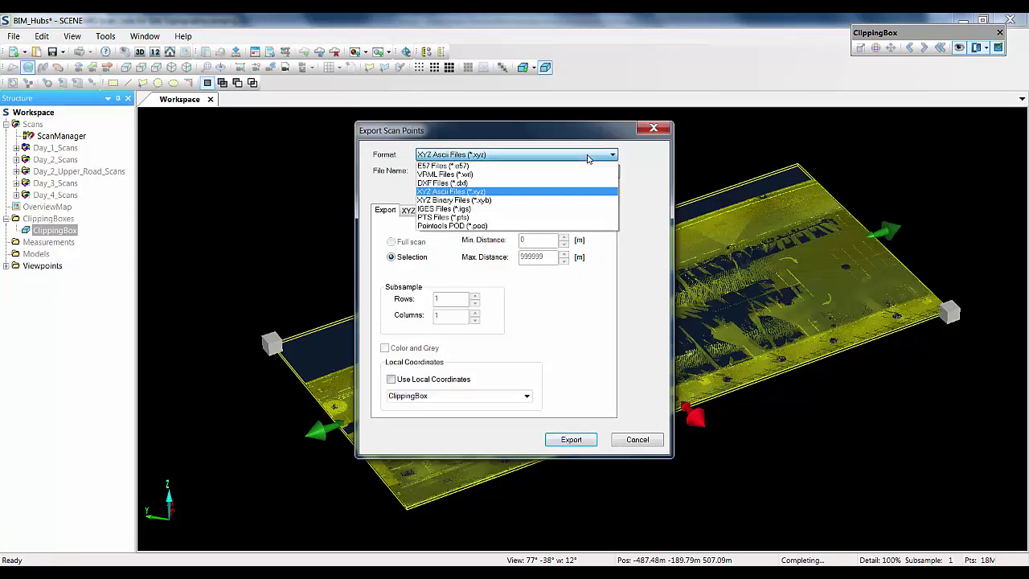
click(564, 167)
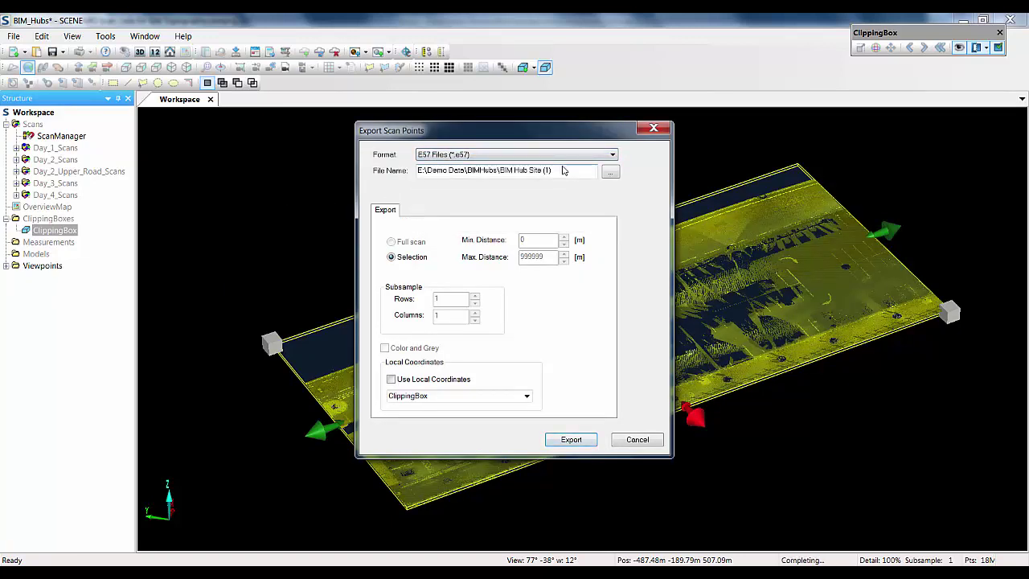
Save the E57 export as 'Uniform Filter Test Scan' in the Topo folder.
click(610, 175)
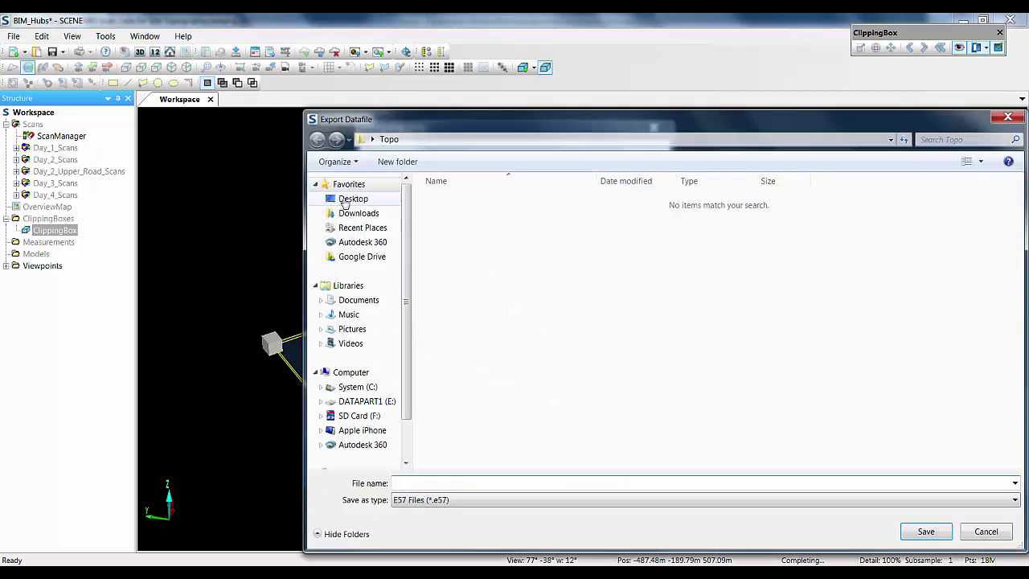
double_click(772, 245)
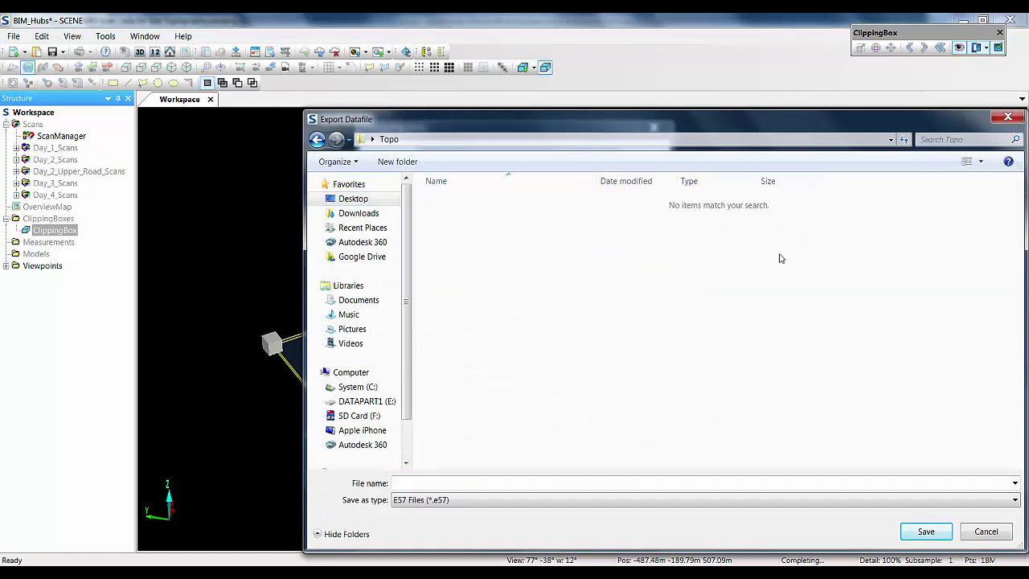
click(435, 484)
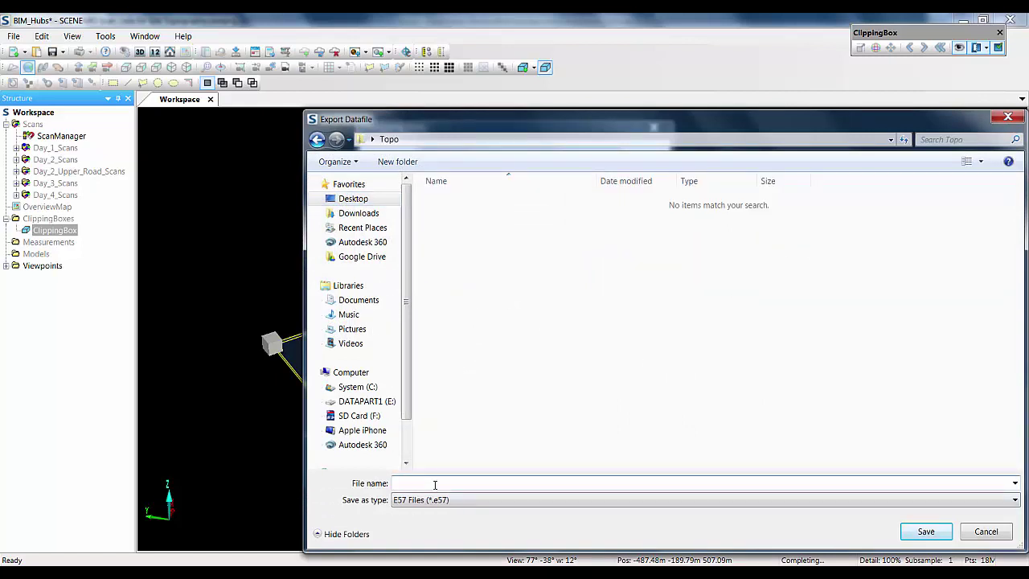
text(Uniform Filter TE)
key(BackSpace)
text(est S)
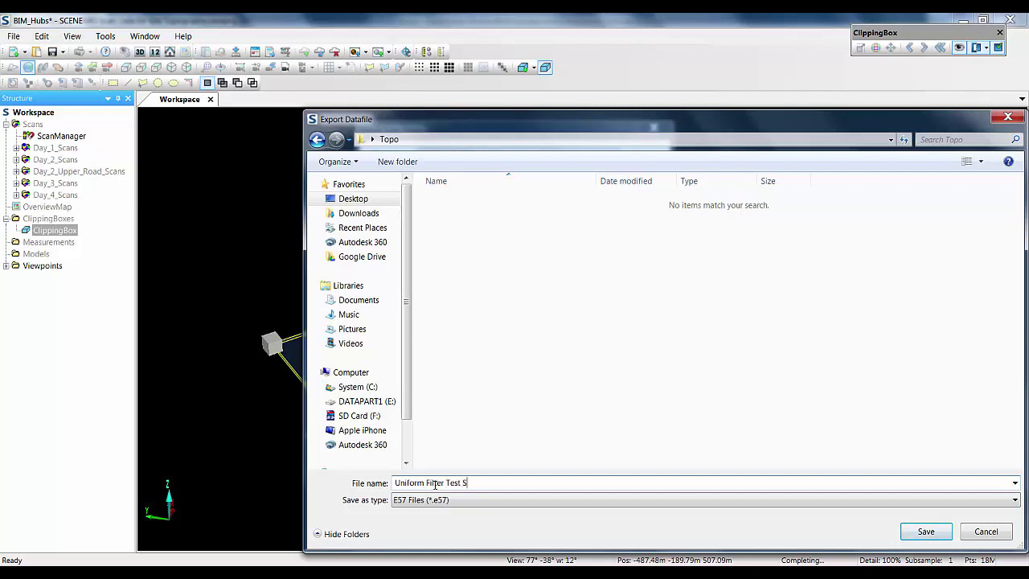
click(925, 530)
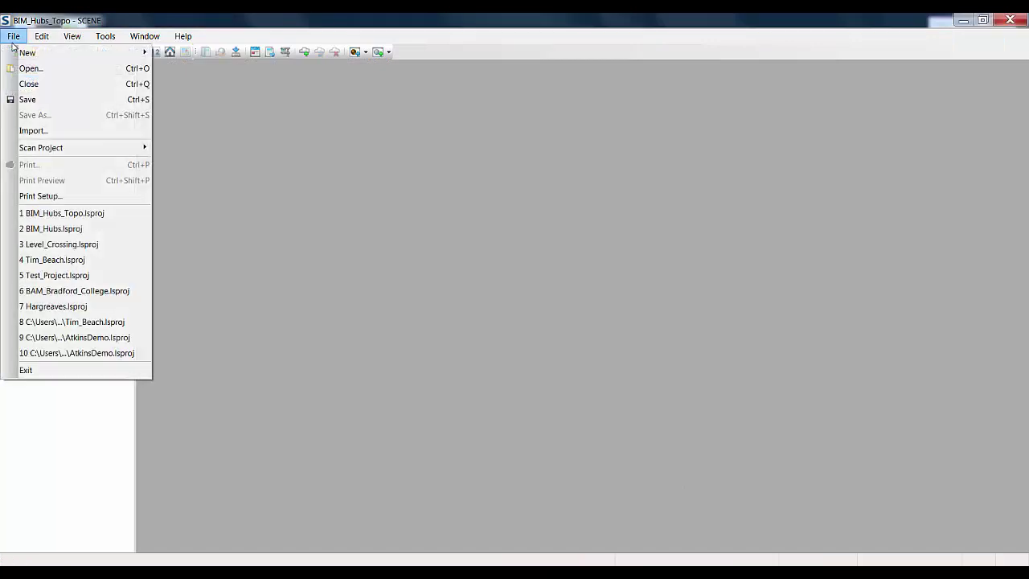
Import Uniform Filter Test Scan.e57 as E57 scan data and accept the import warning.
click(36, 130)
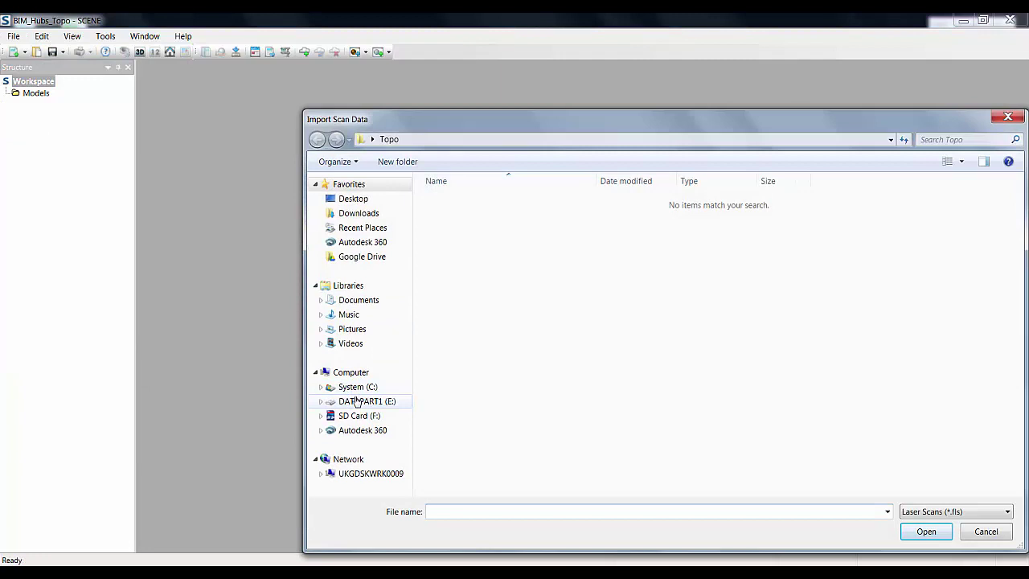
click(953, 513)
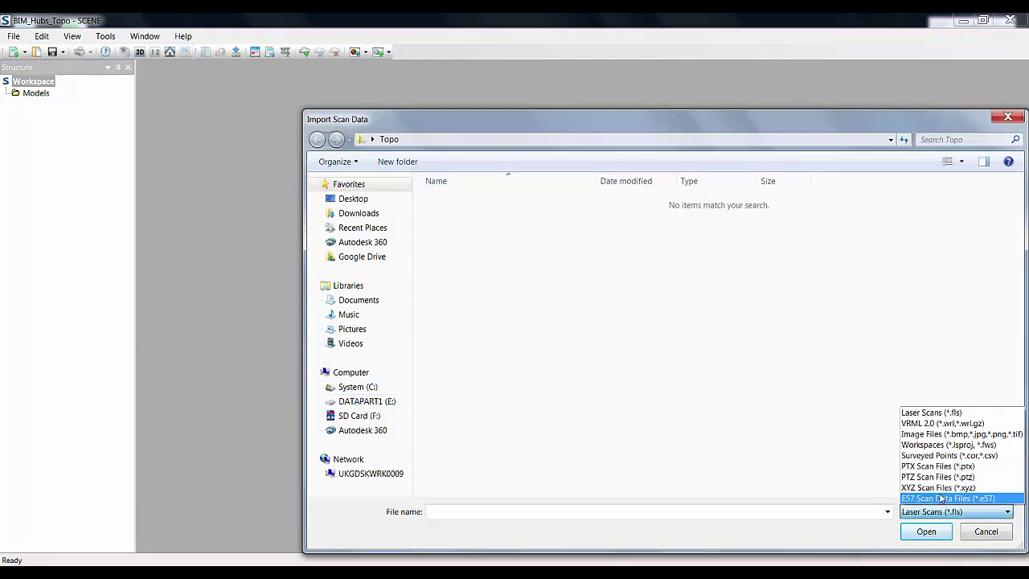
click(942, 497)
click(466, 202)
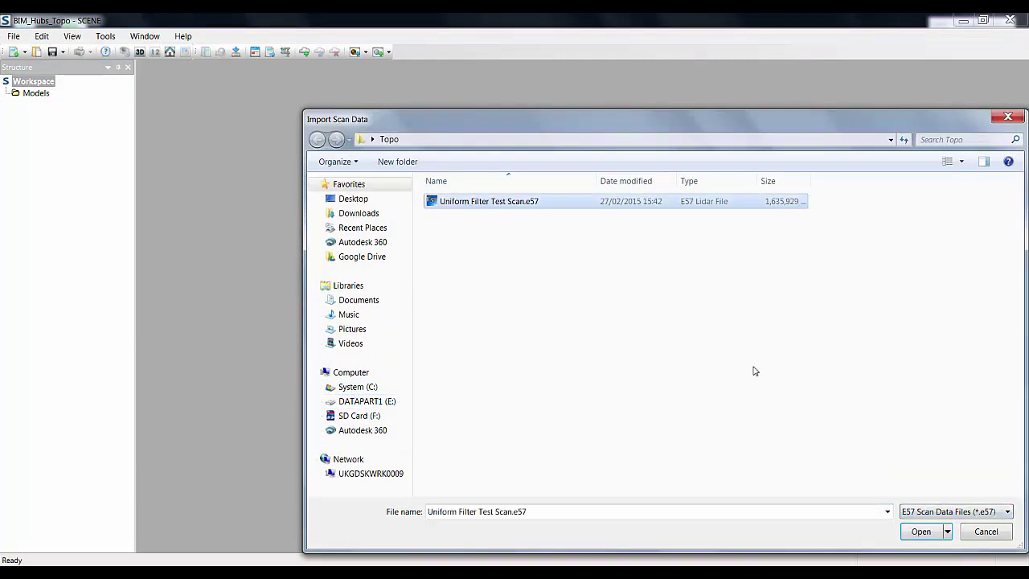
click(922, 532)
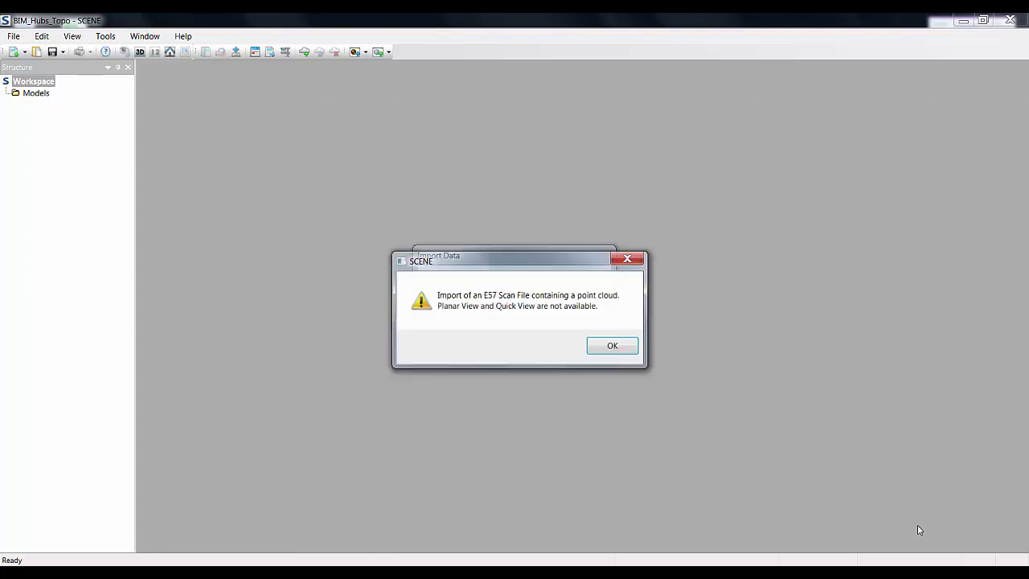
click(613, 346)
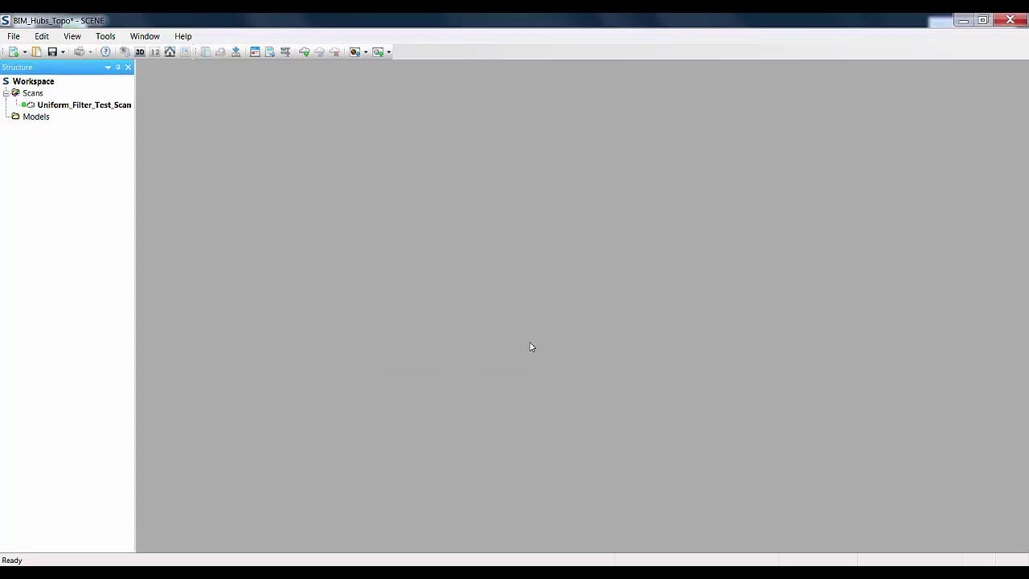
Show Uniform_Filter_Test_Scan in a 3D view, orbited and zoomed to frame the car park obliquely.
right_click(83, 107)
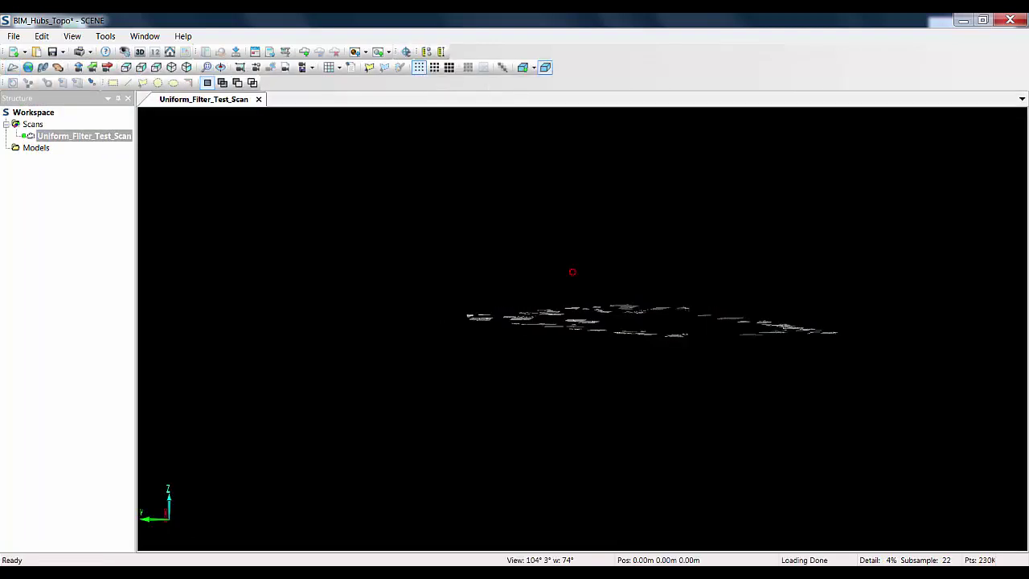
drag(678, 339, 663, 310)
right_drag(662, 310, 774, 397)
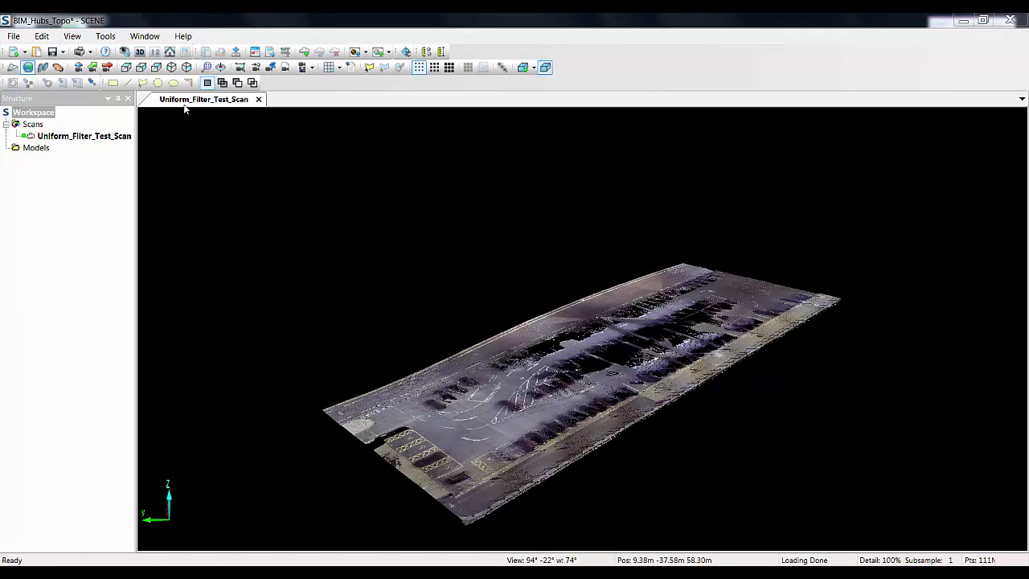
Turn on ATS Uniform Filter in the Apps manager and close the window.
click(105, 36)
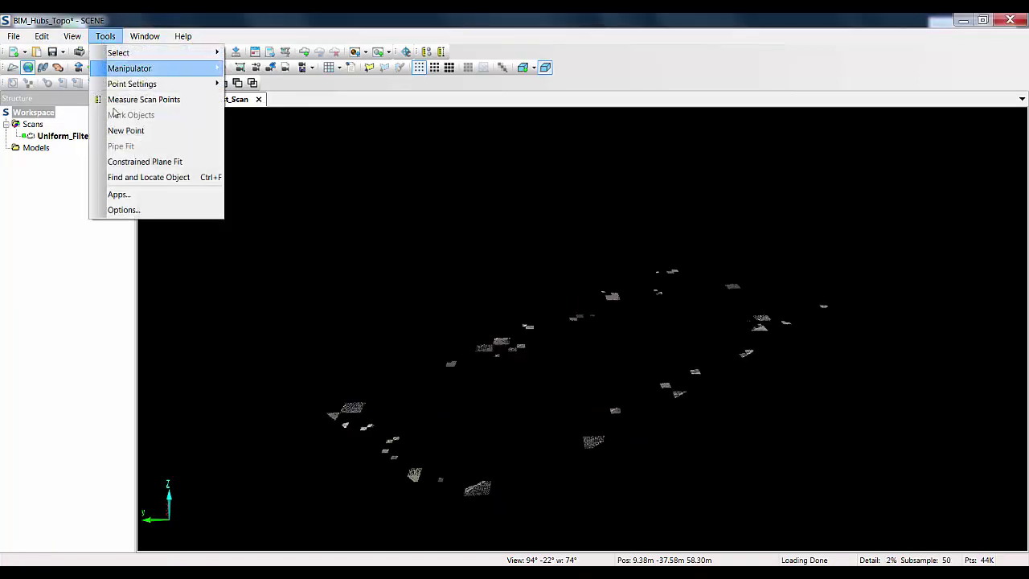
click(120, 194)
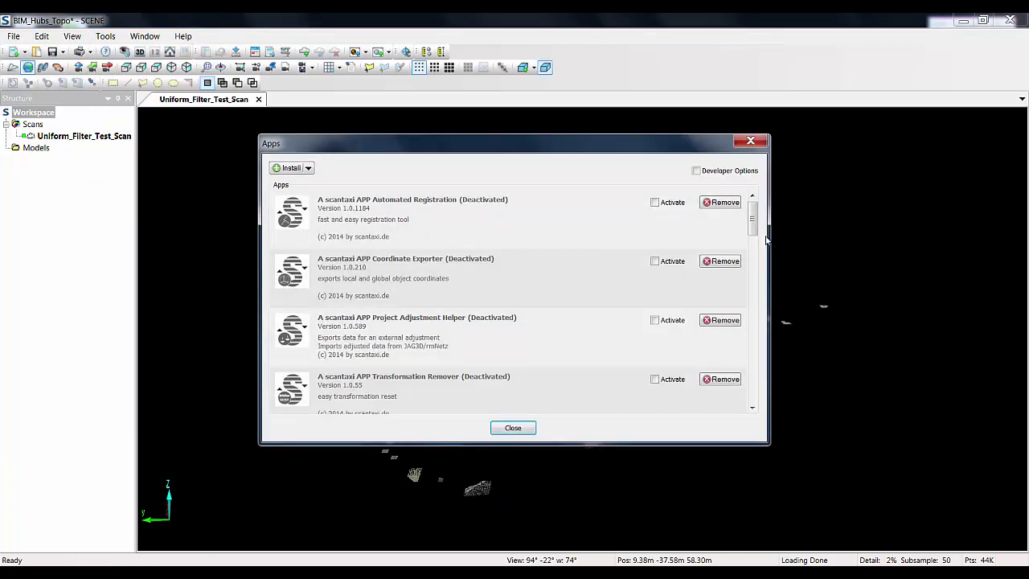
drag(753, 217, 752, 260)
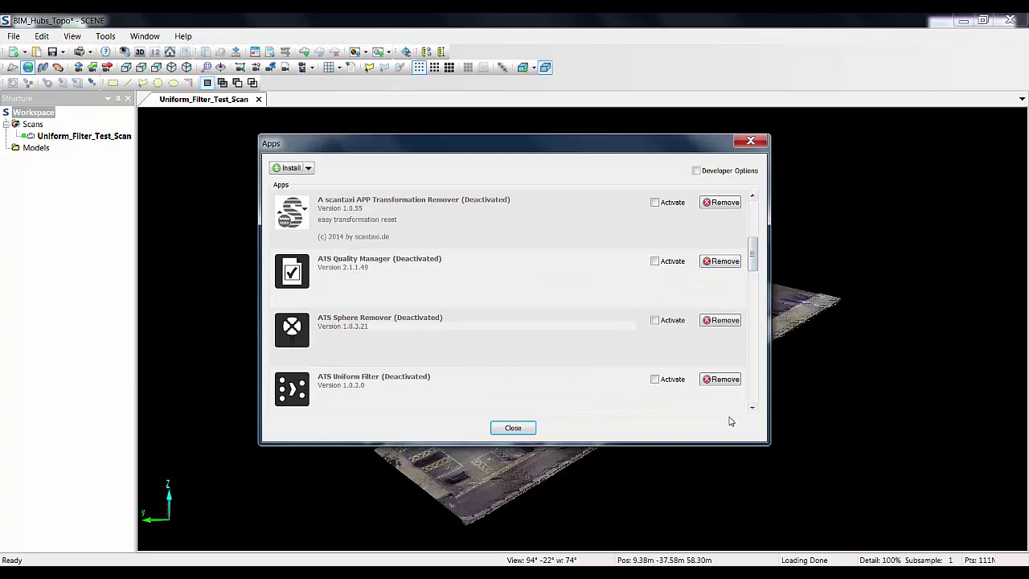
click(655, 380)
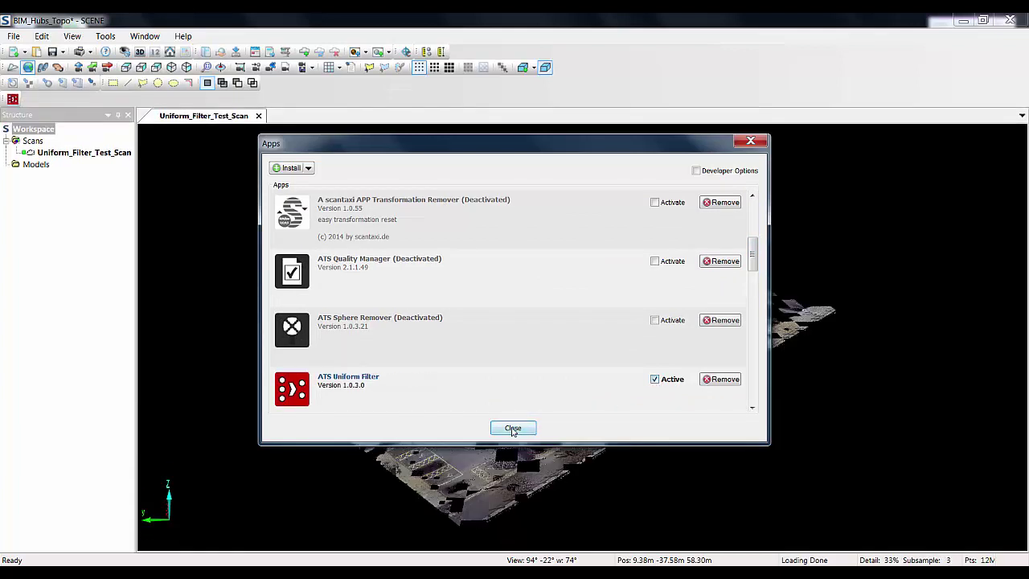
click(513, 428)
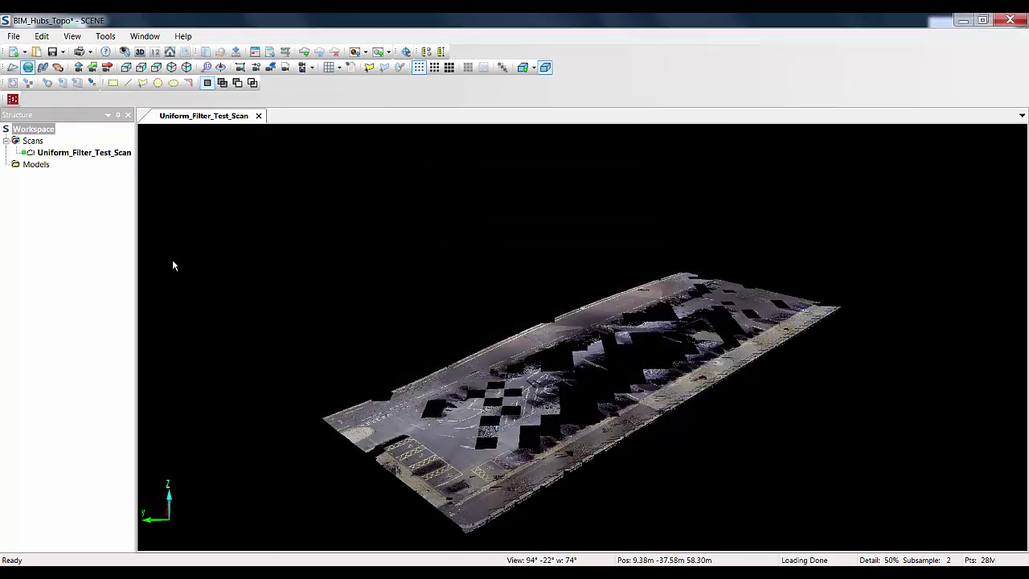
right_click(68, 153)
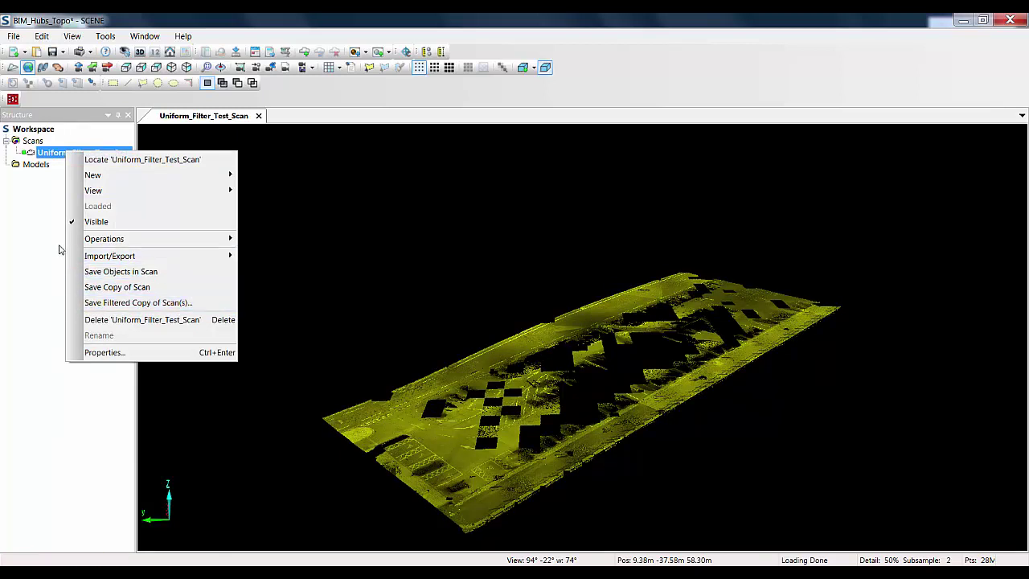
click(131, 354)
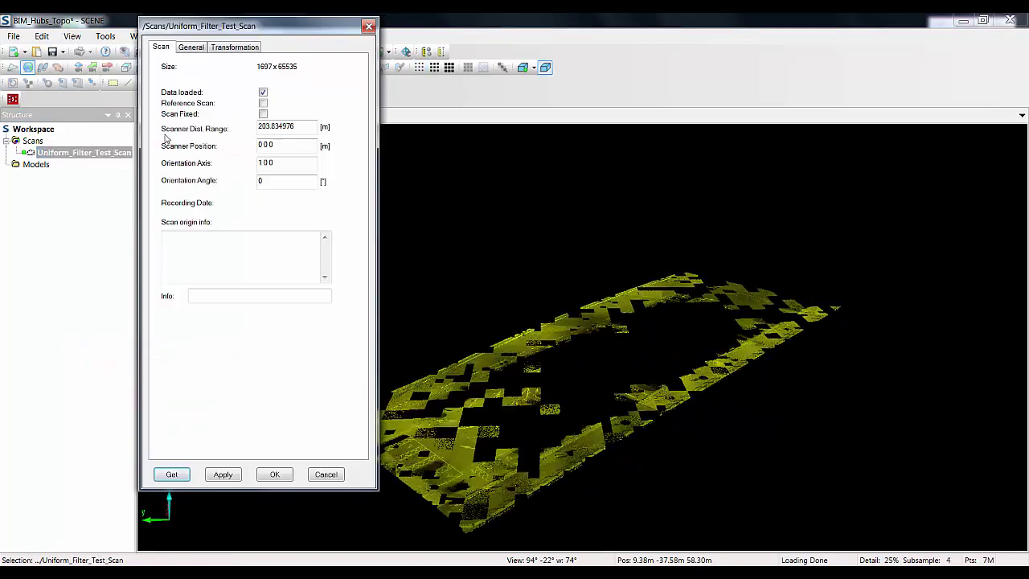
double_click(303, 124)
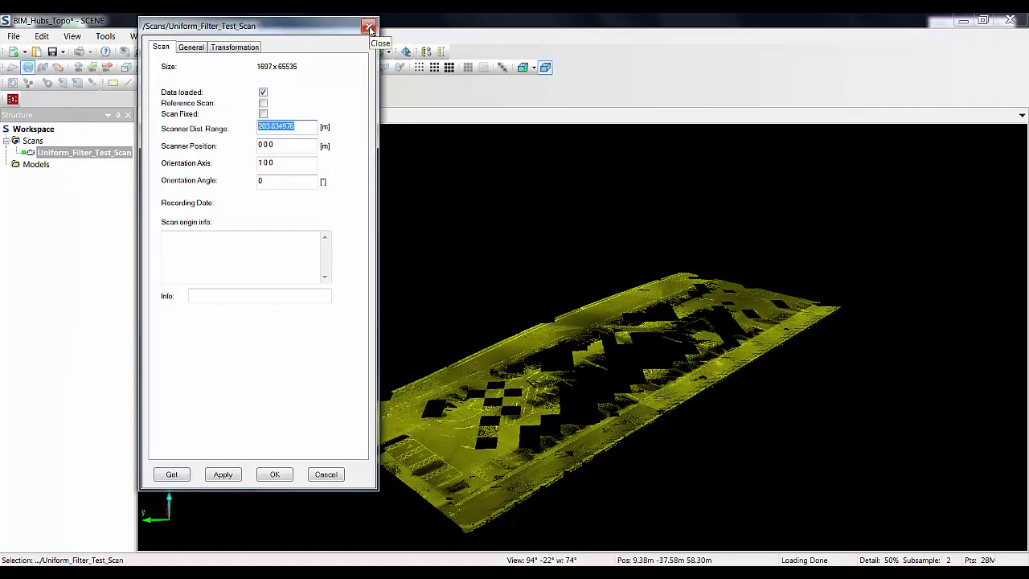
click(369, 29)
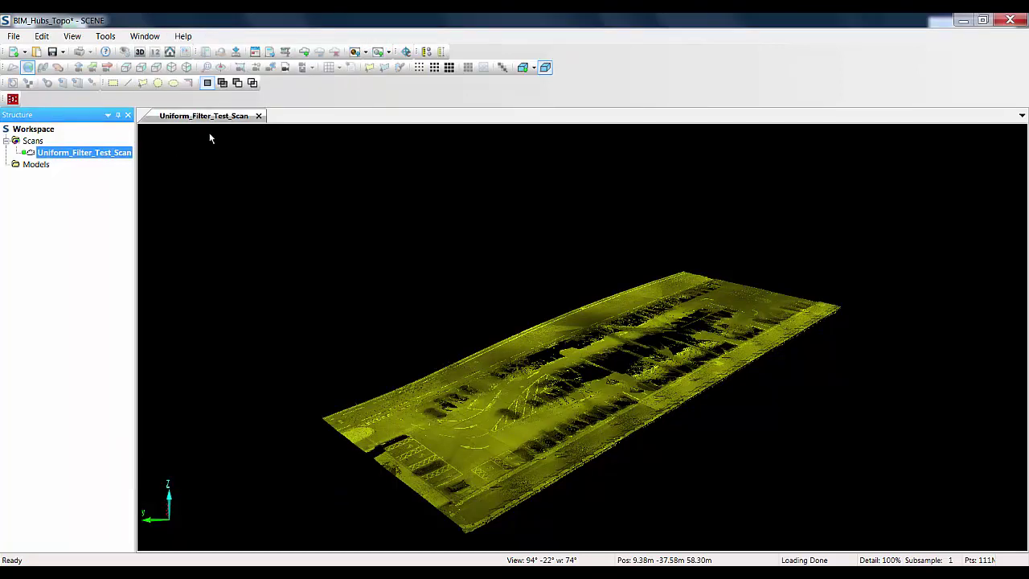
Start a filtered copy of the scan with resolution 500 and max distance 205.
right_click(80, 158)
click(144, 307)
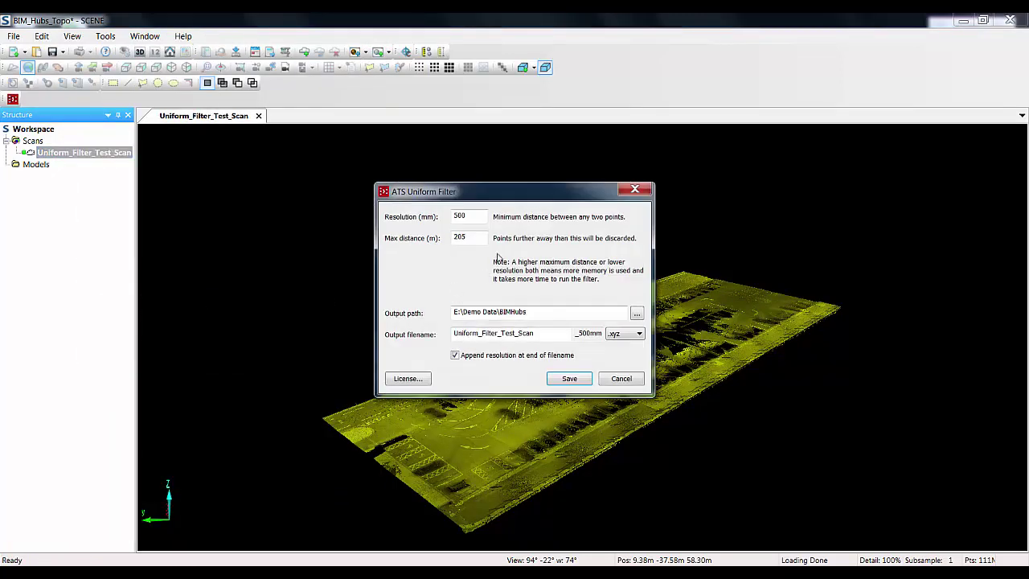
drag(472, 236, 438, 235)
click(472, 217)
drag(462, 216, 440, 216)
text(250)
drag(475, 216, 413, 222)
text(500)
Keep .xyz output, set the output folder, and run the export.
click(640, 333)
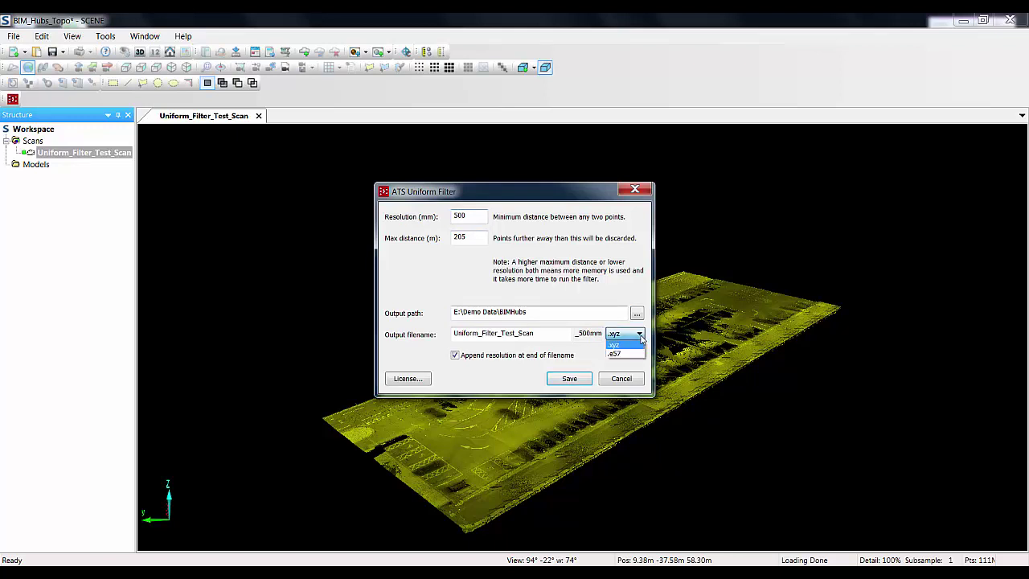
click(643, 358)
click(640, 334)
click(619, 344)
click(638, 317)
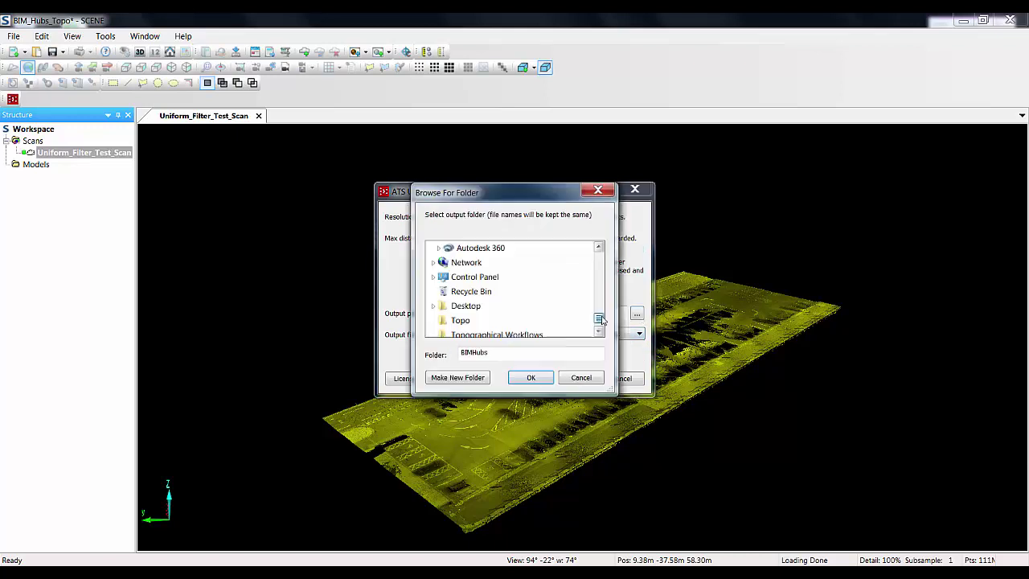
click(531, 375)
click(570, 378)
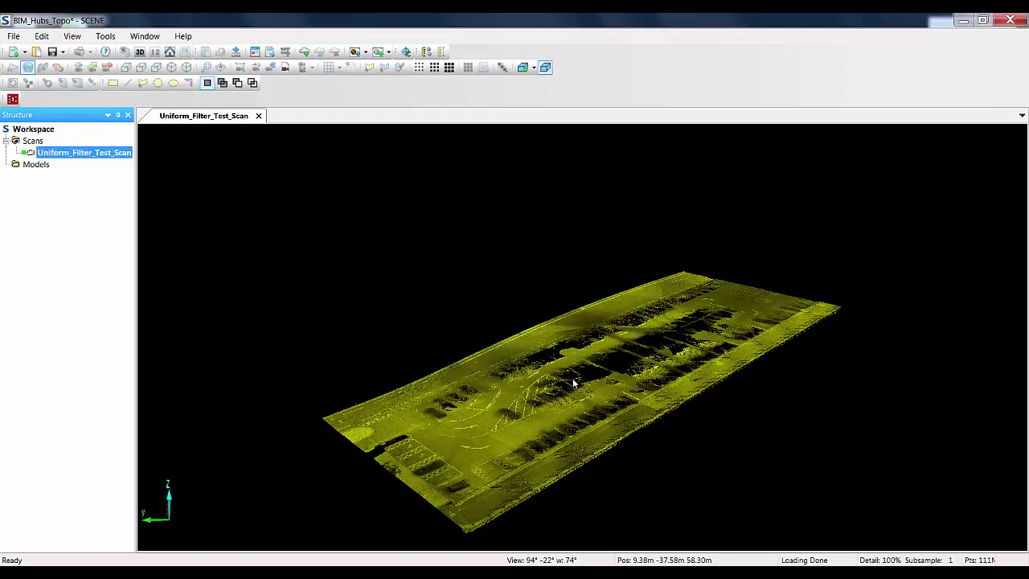
Select Uniform_Filter_Test_Scan_500mm.xyz in the Topo folder and launch Excel 2010.
key(alt+Tab)
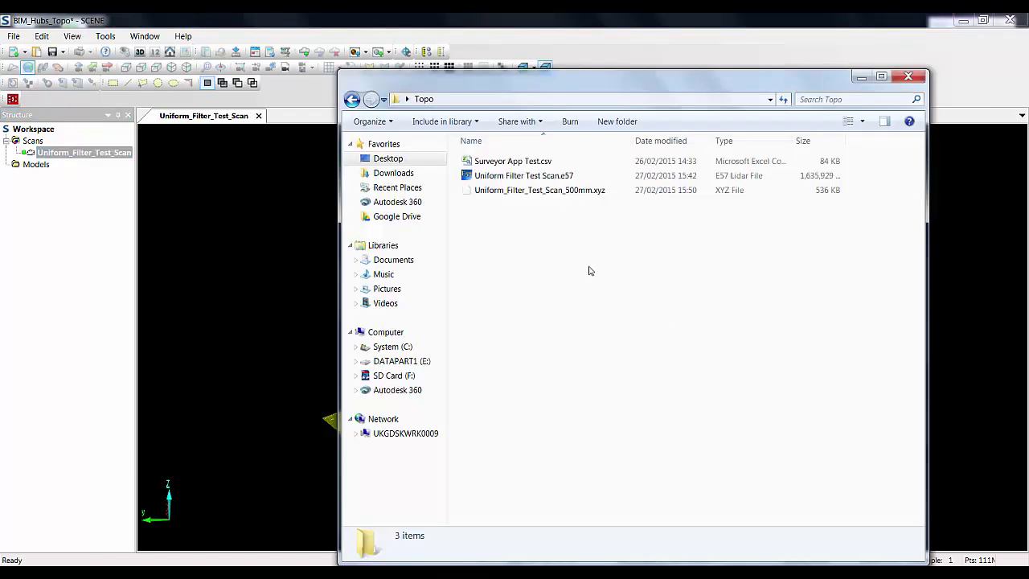
click(506, 195)
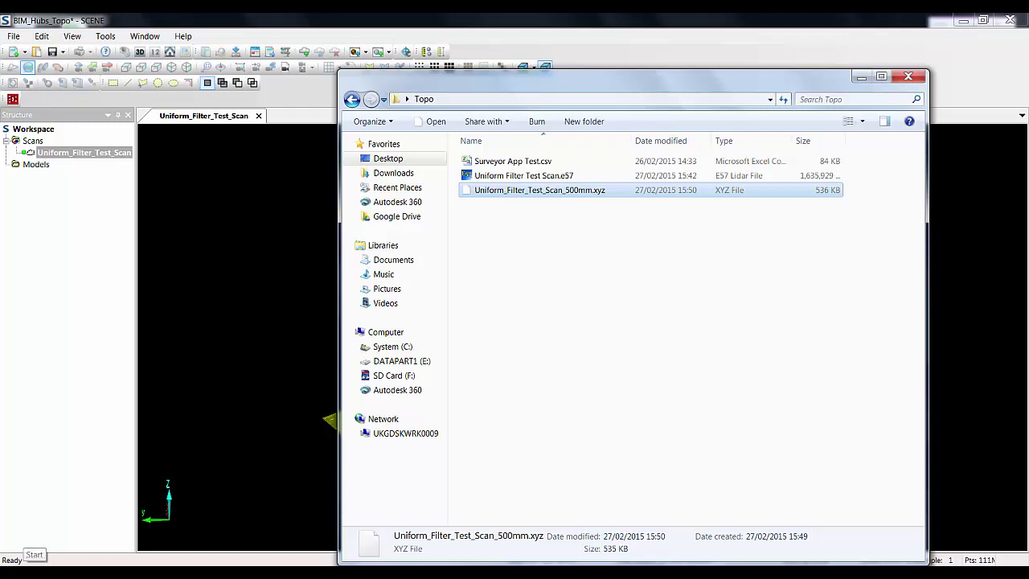
click(36, 557)
click(125, 318)
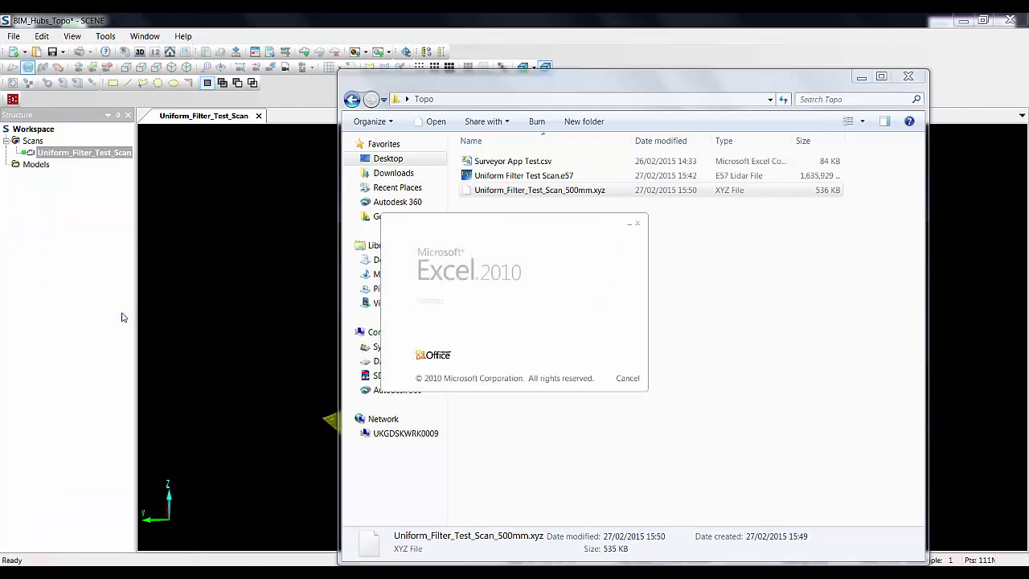
Open Uniform_Filter_Test_Scan_500mm.xyz in Excel, showing all file types.
key(ctrl+o)
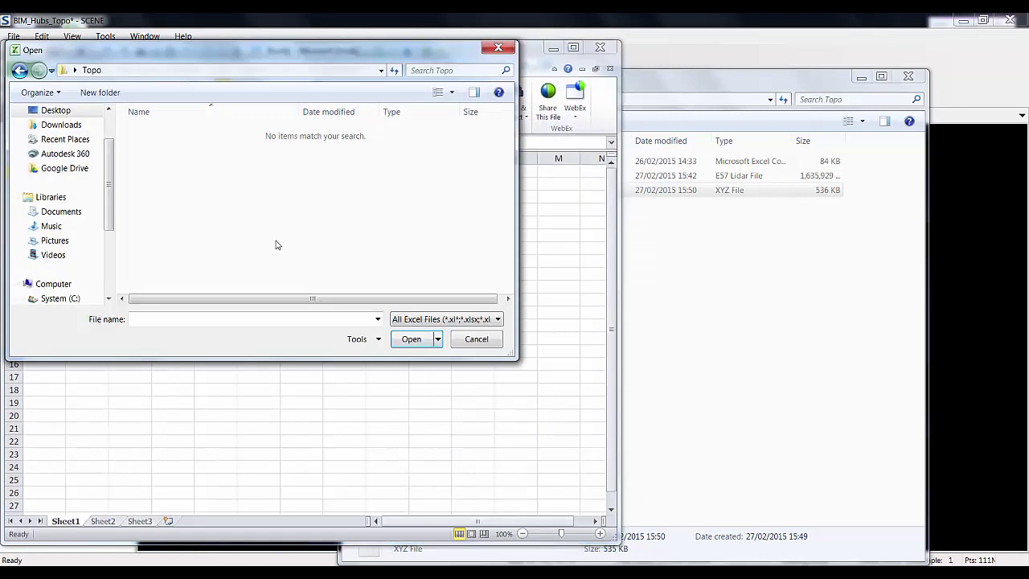
click(426, 319)
click(427, 330)
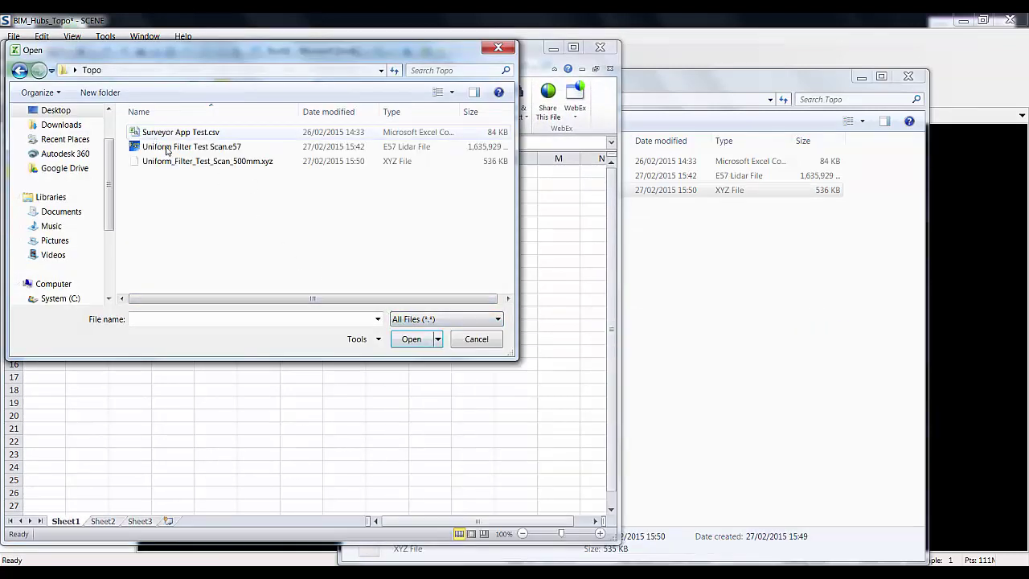
click(181, 161)
click(411, 339)
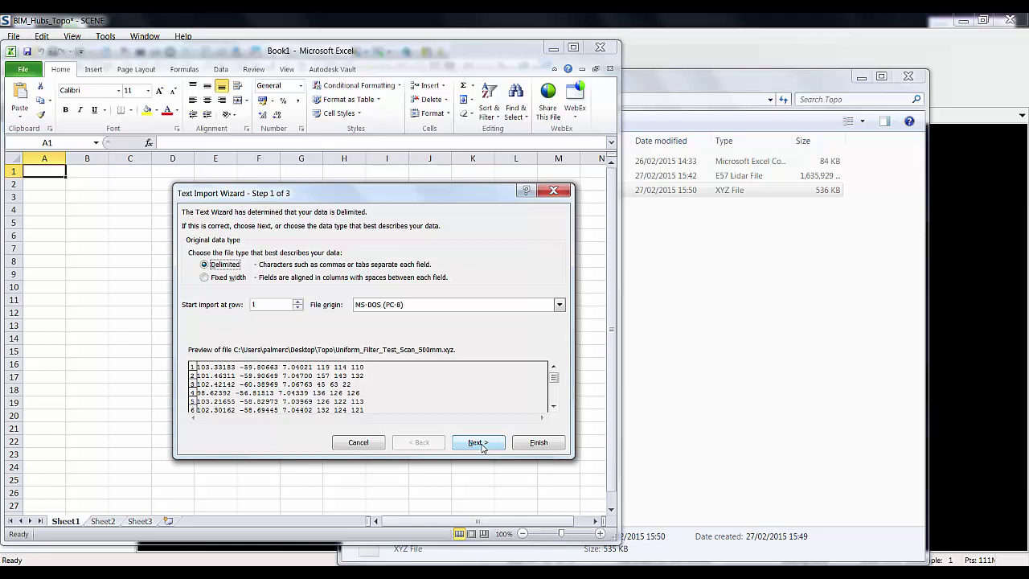
Split the data on spaces and skip columns 4–6 in the Text Import Wizard.
click(478, 443)
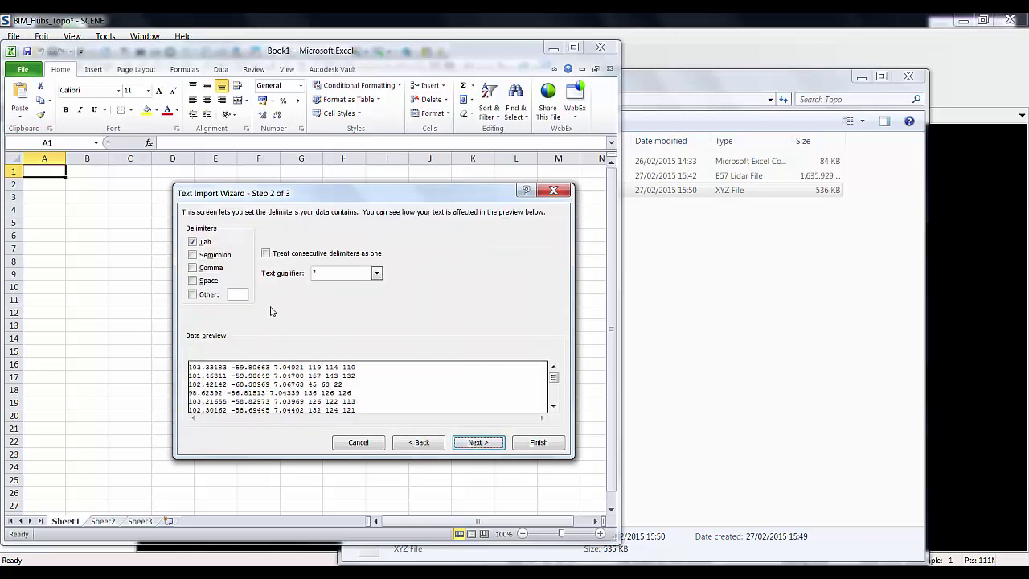
click(193, 280)
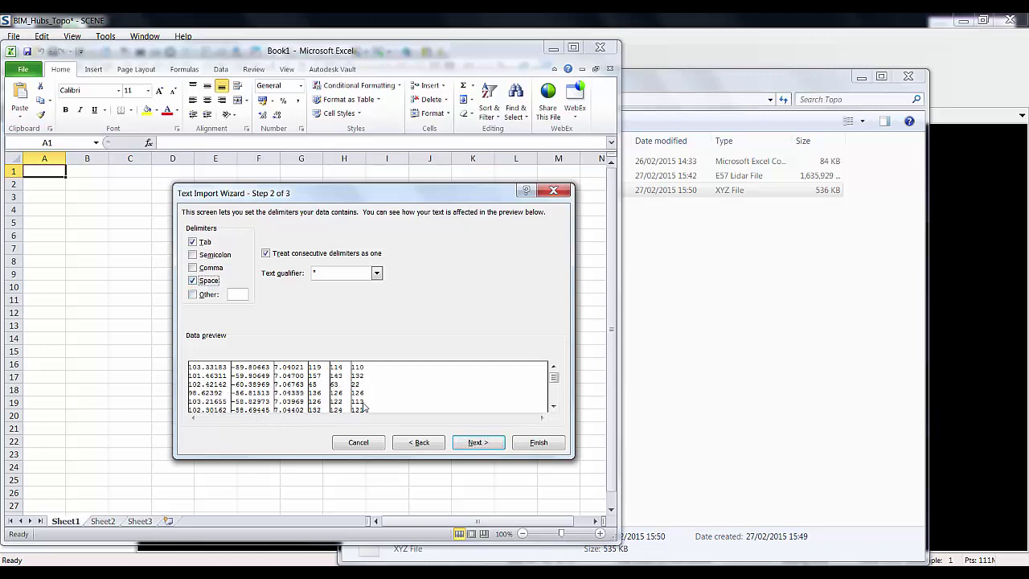
click(474, 443)
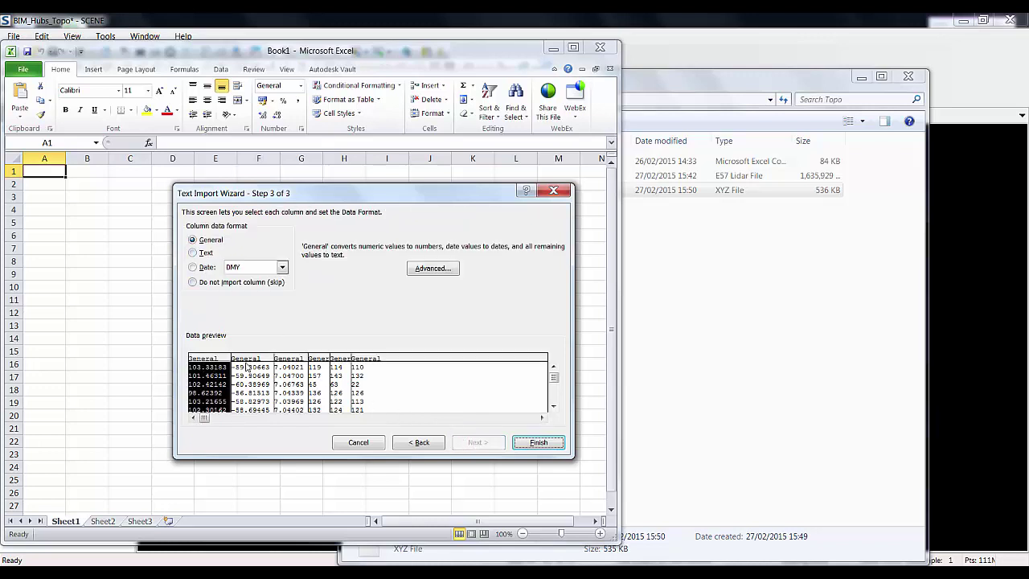
click(325, 360)
click(205, 282)
click(339, 359)
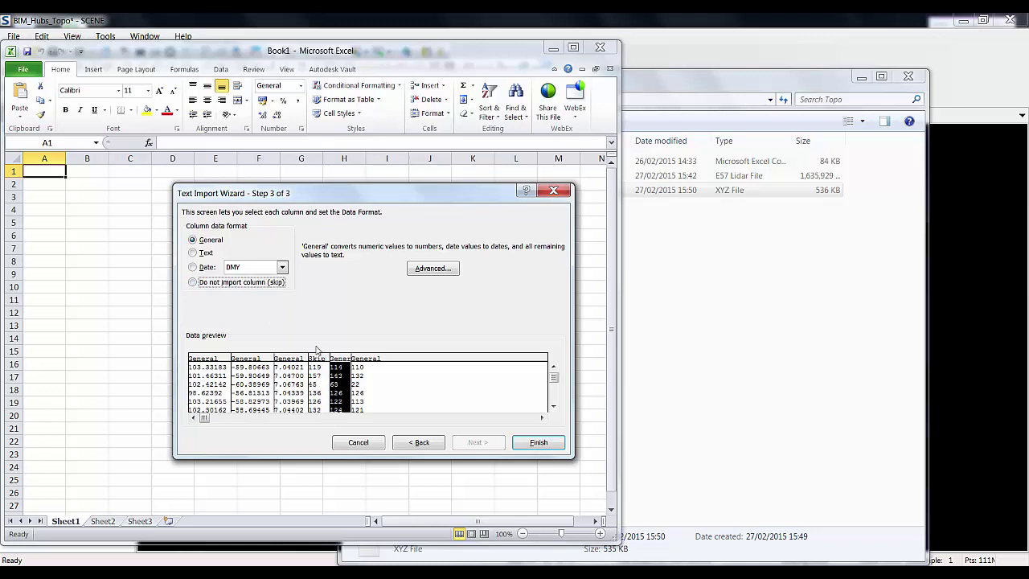
click(204, 282)
click(363, 359)
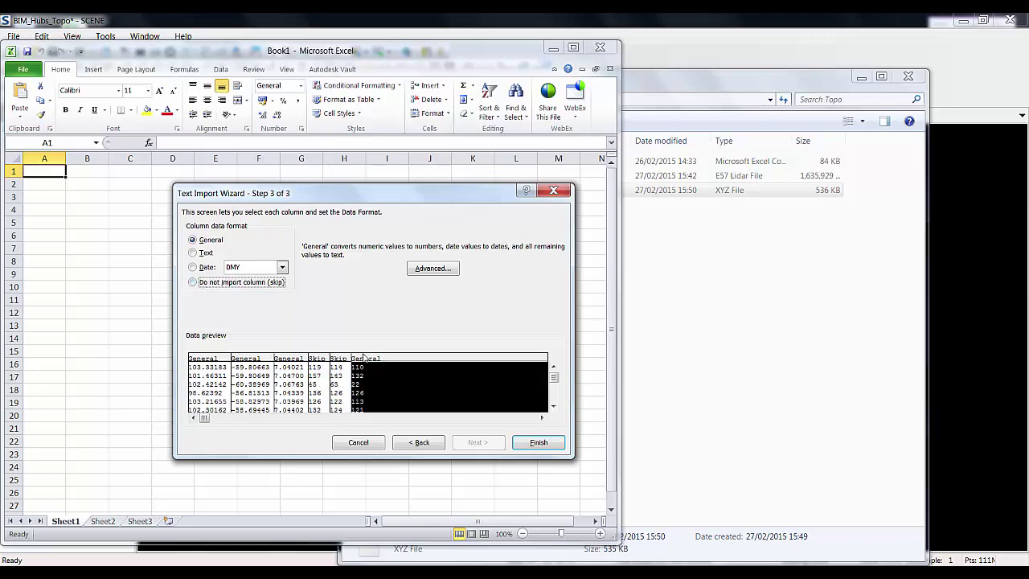
click(203, 283)
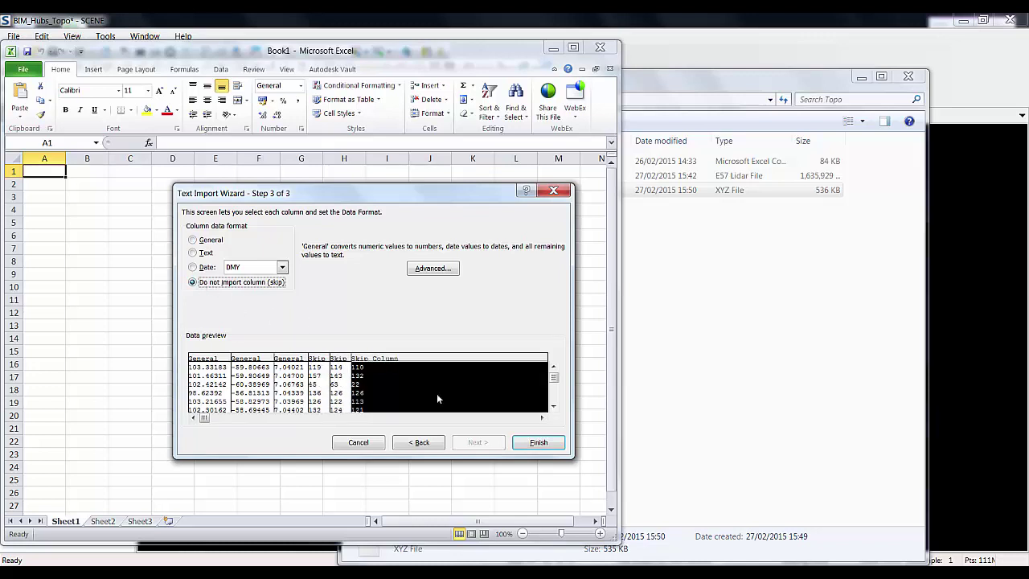
click(539, 443)
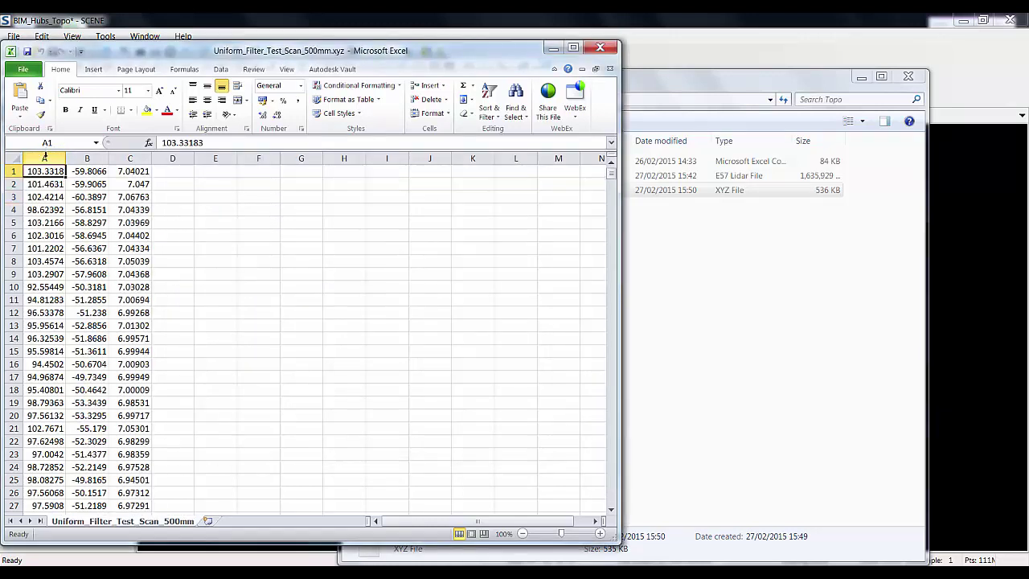
Insert a blank column A ahead of the coordinate columns.
click(45, 158)
right_click(46, 160)
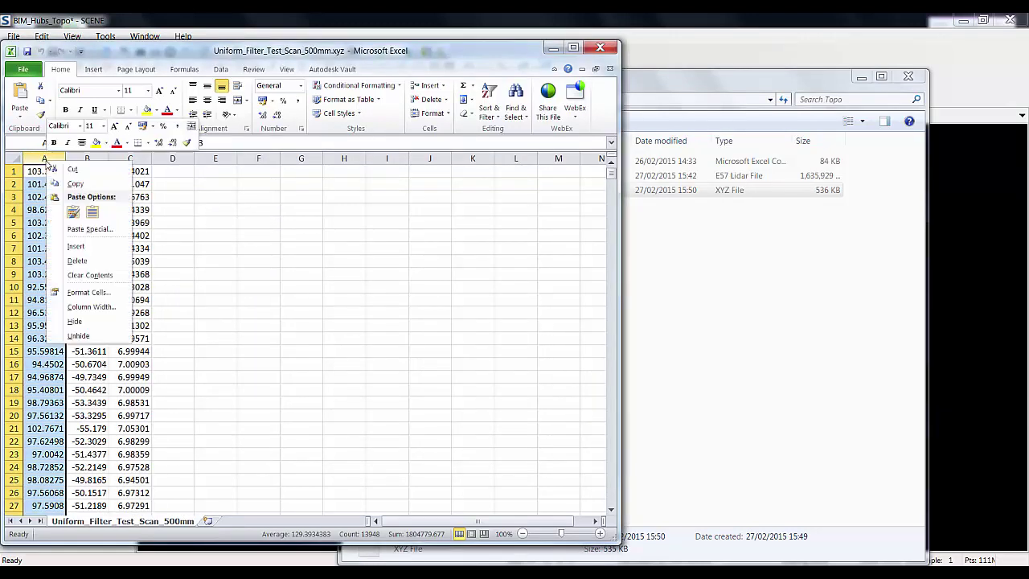
click(89, 250)
click(253, 224)
Number the points in column A, entering 1–8 and filling down to 13948.
click(38, 170)
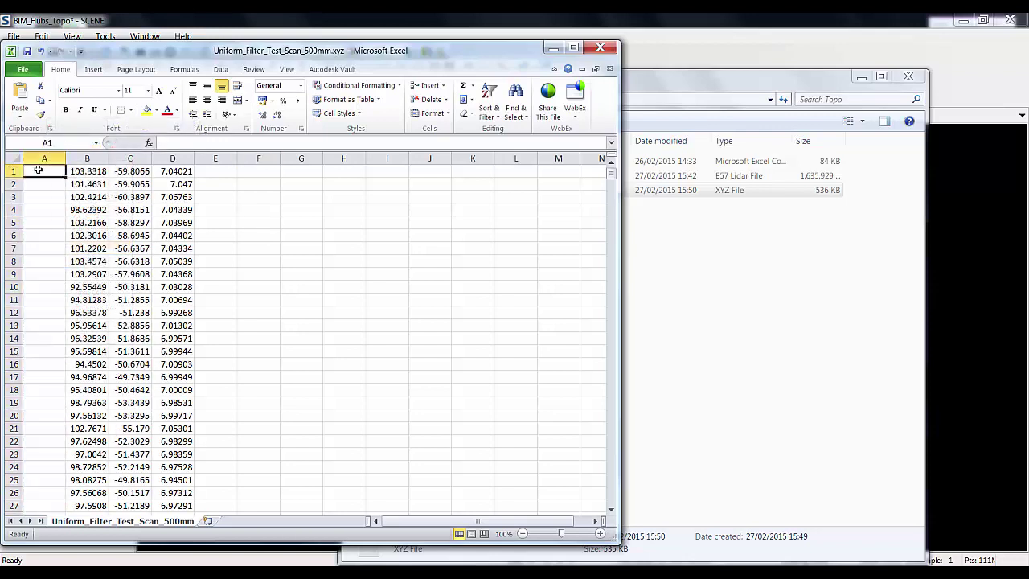
text(1)
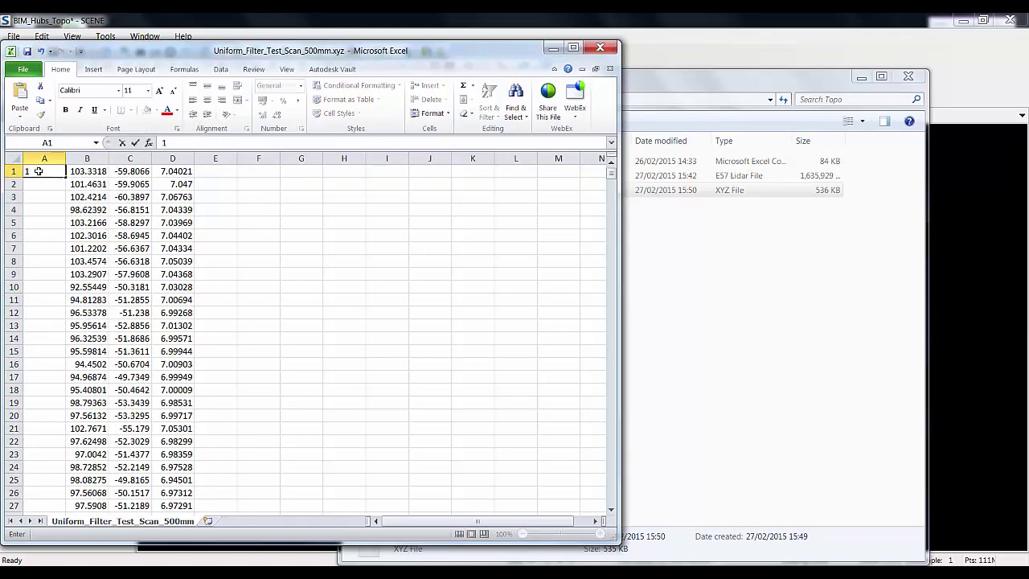
text( 2 3 4 5 6)
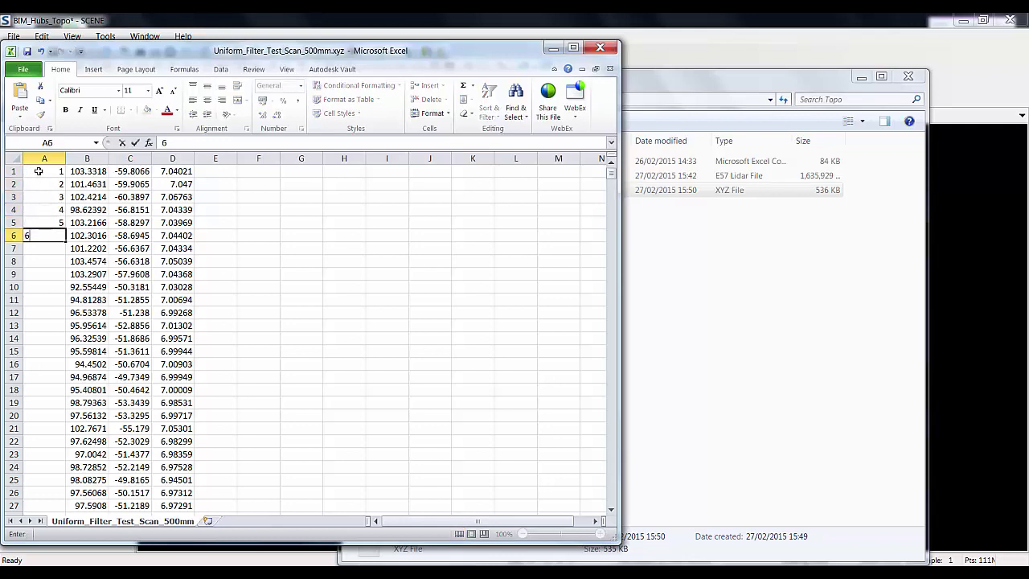
key(Return)
text(7)
key(Return)
text(8)
key(Return)
key(Up)
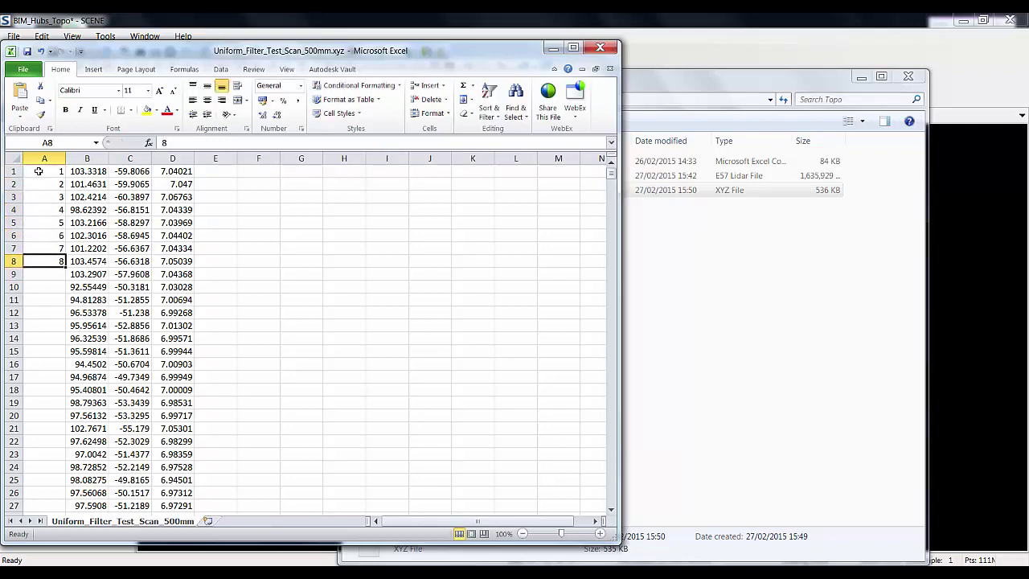
drag(38, 172, 37, 262)
drag(66, 266, 83, 527)
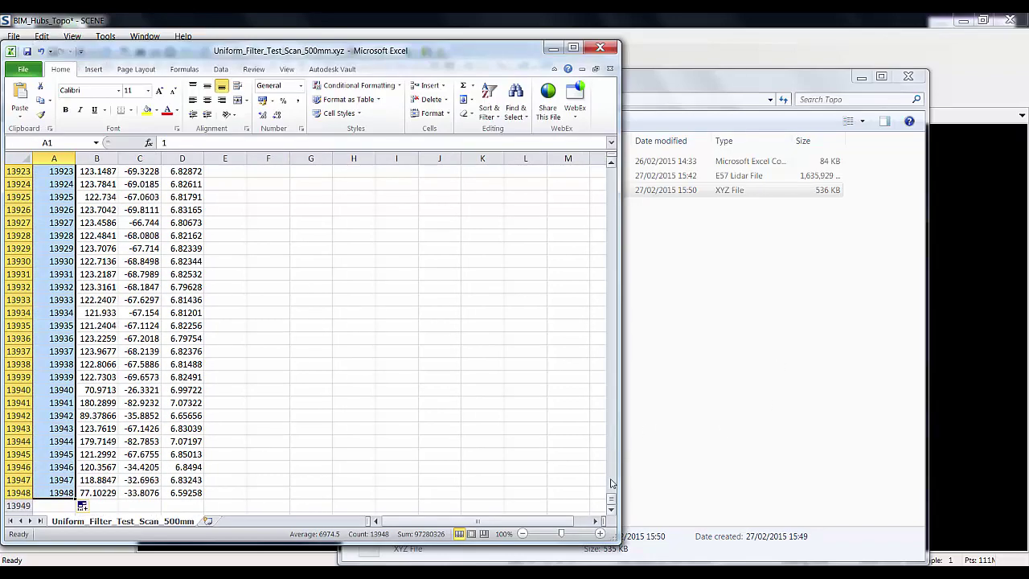
drag(610, 503, 619, 161)
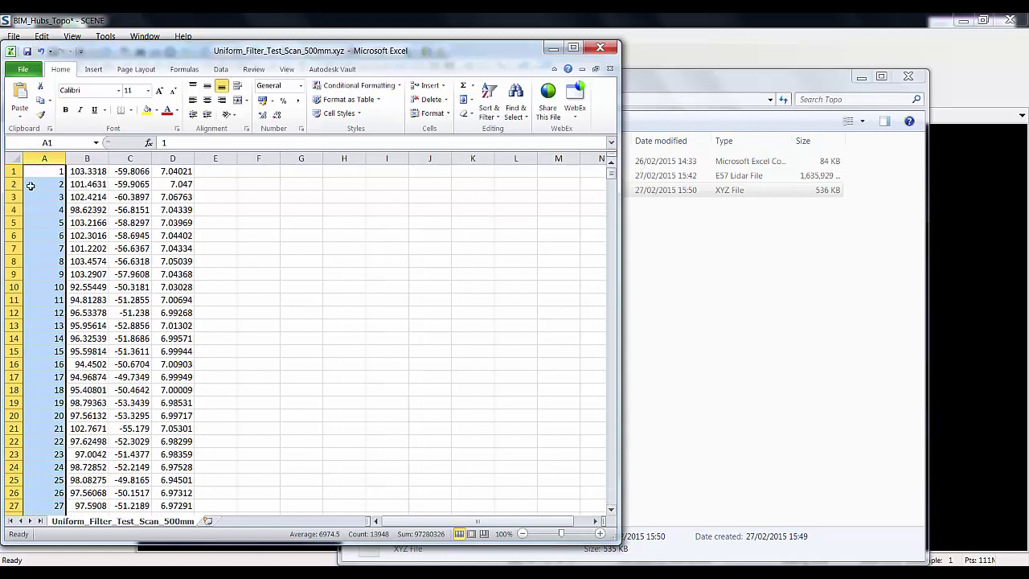
click(38, 173)
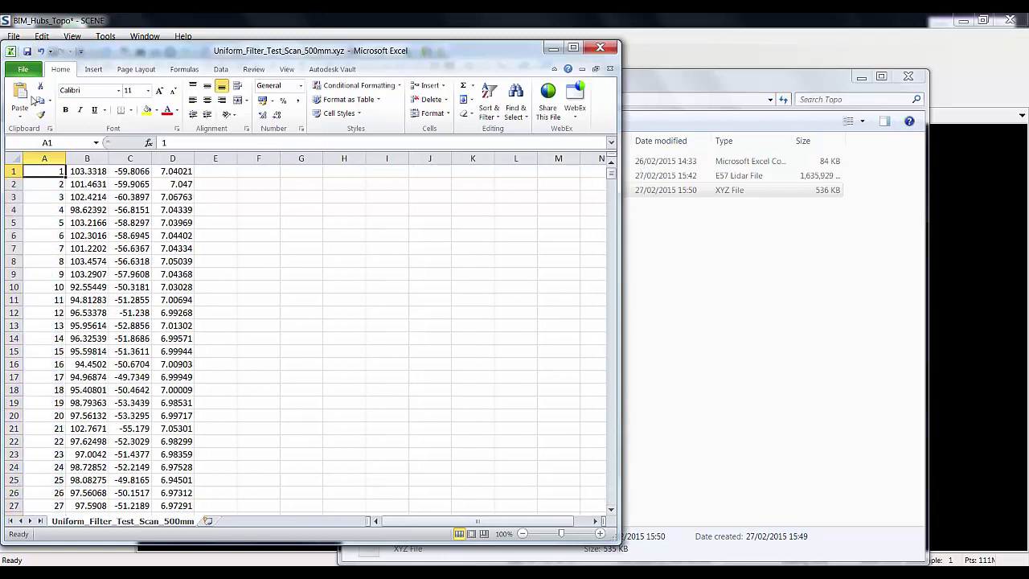
Save the data as an .xlsx workbook rather than text.
click(26, 52)
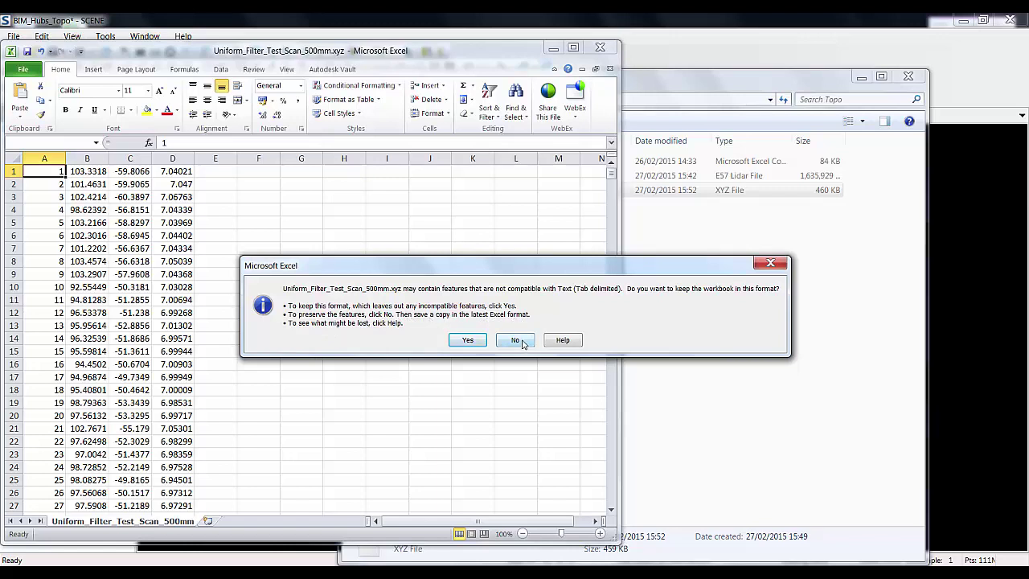
click(520, 340)
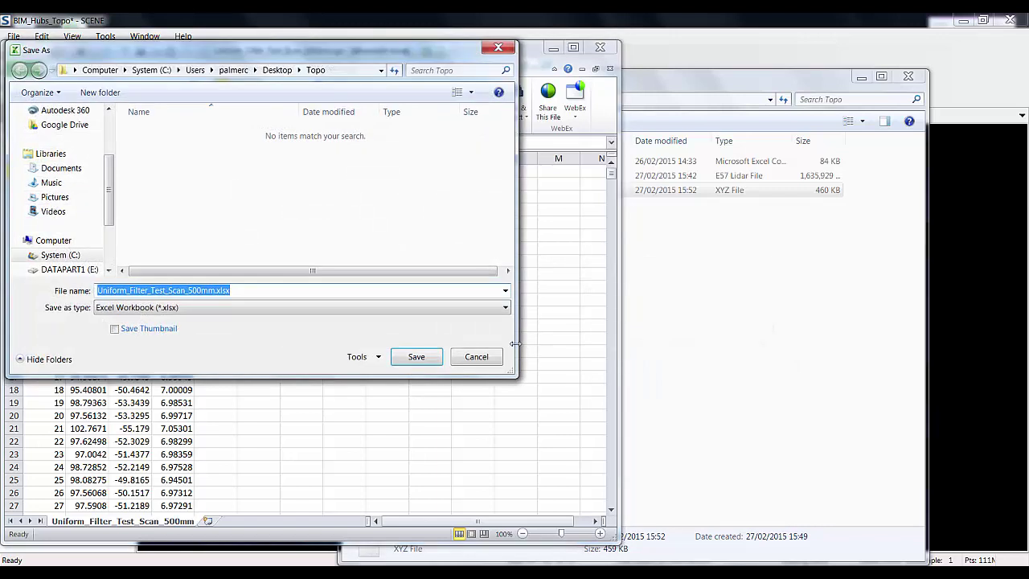
click(410, 361)
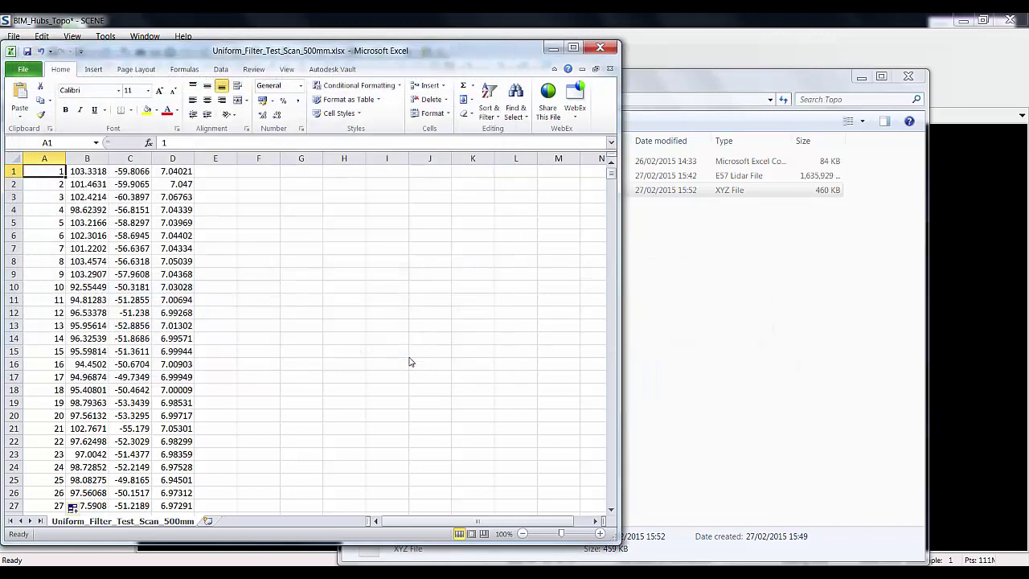
Close Excel and delete the new .xlsx file.
click(602, 50)
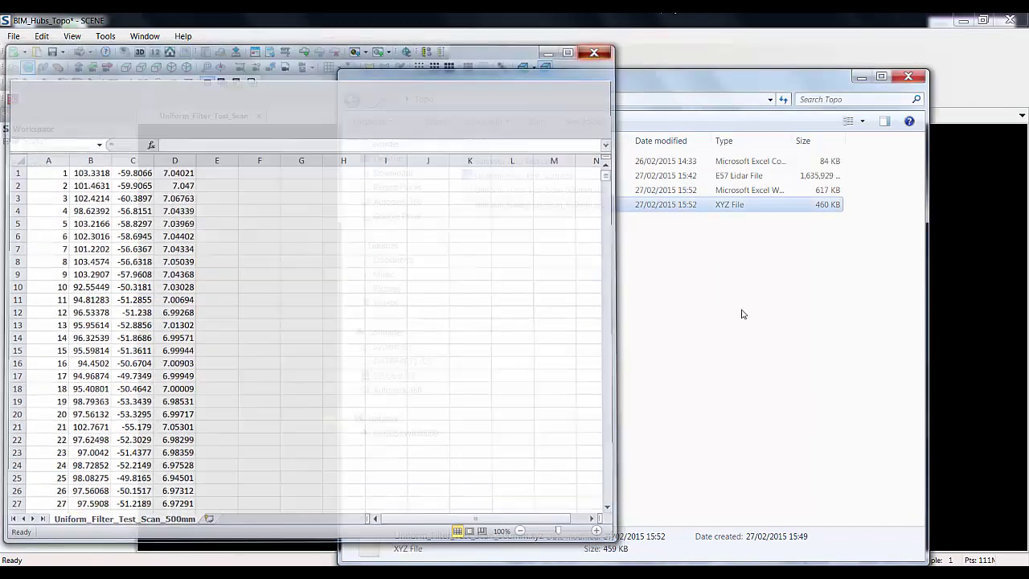
click(527, 193)
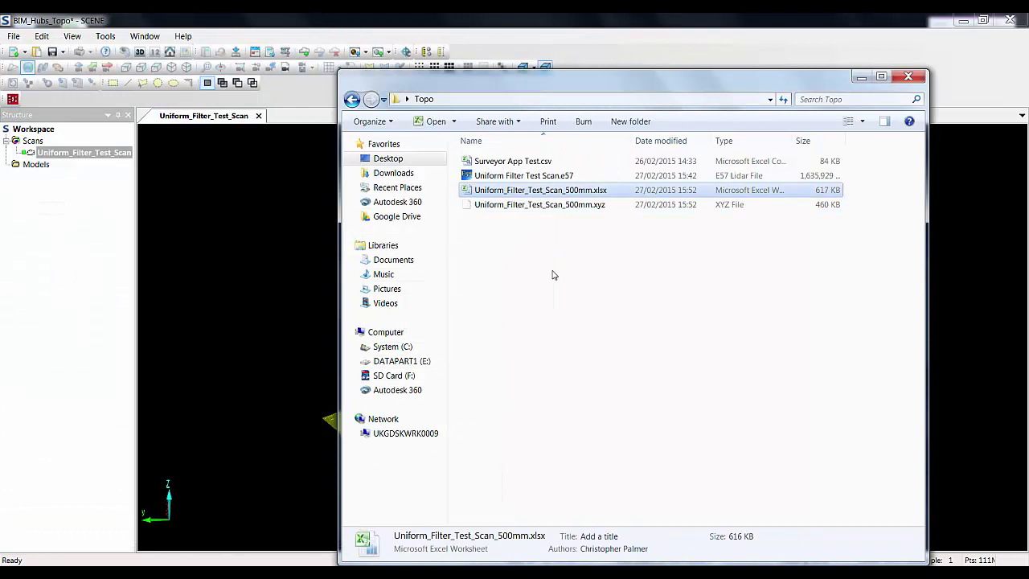
key(Delete)
click(562, 345)
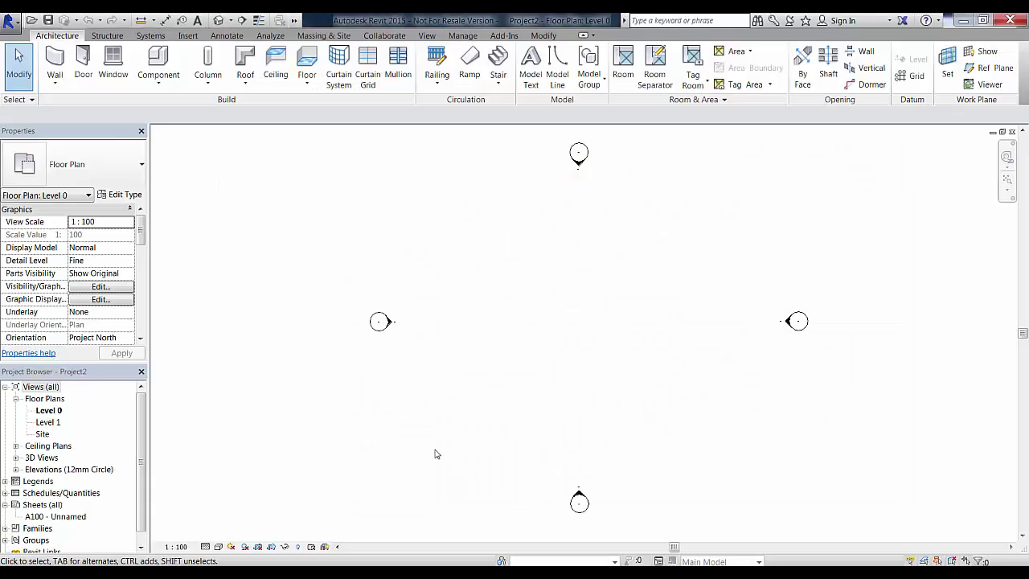
Open the Site floor plan and begin a new toposurface.
double_click(42, 435)
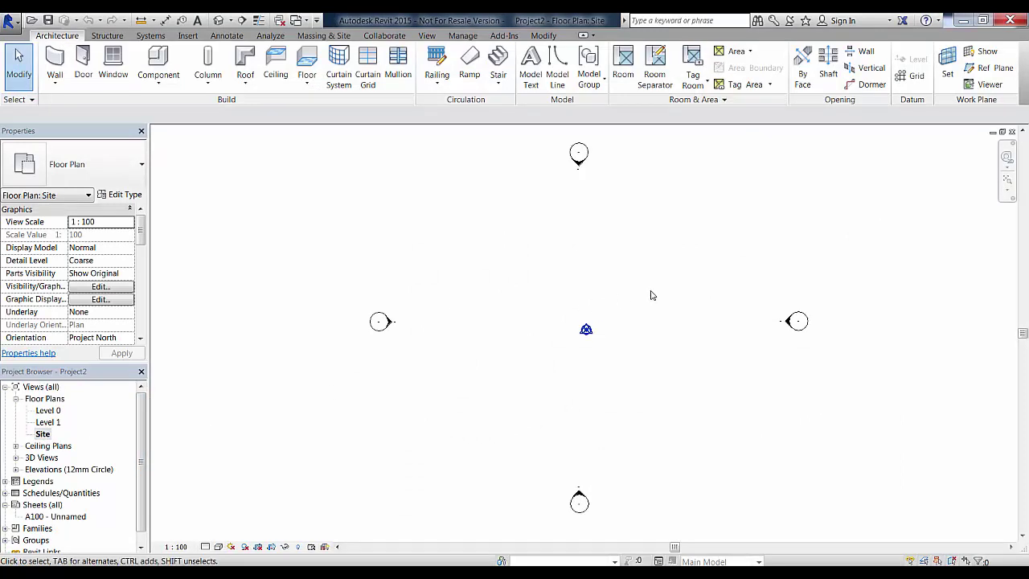
click(324, 36)
click(328, 80)
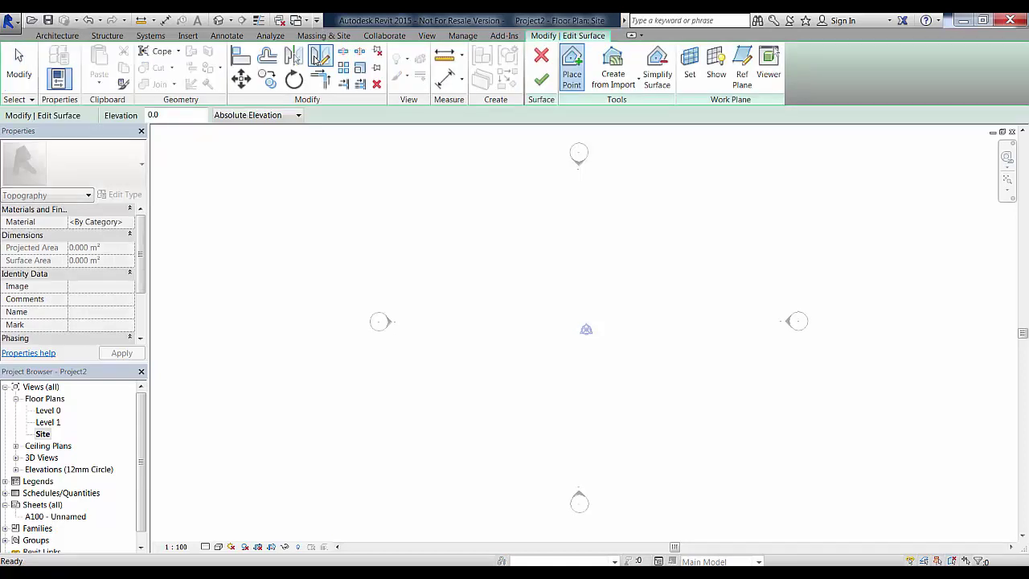
Build the surface from the Surveyor App Test.csv points file, keeping meters.
click(624, 86)
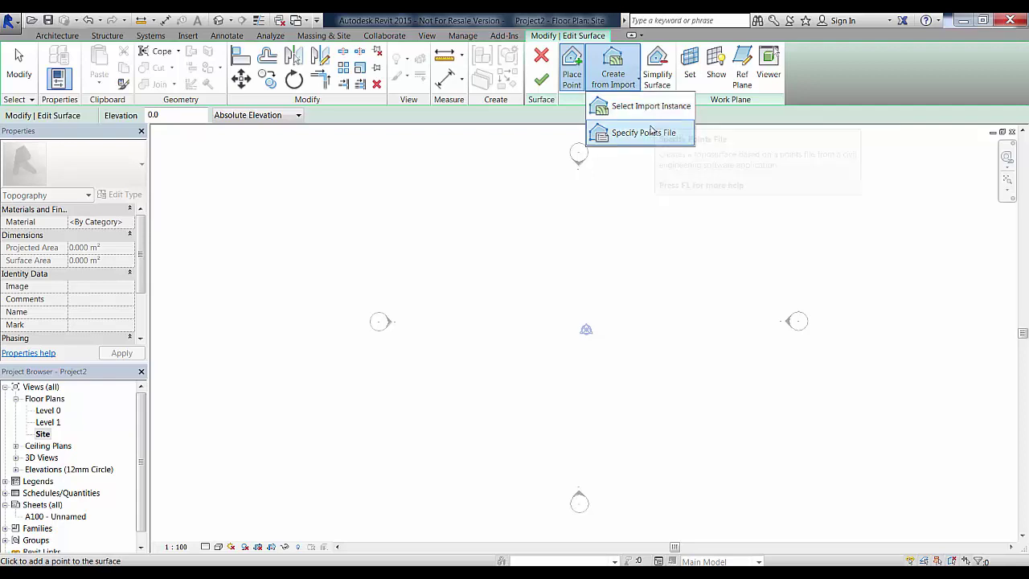
click(627, 132)
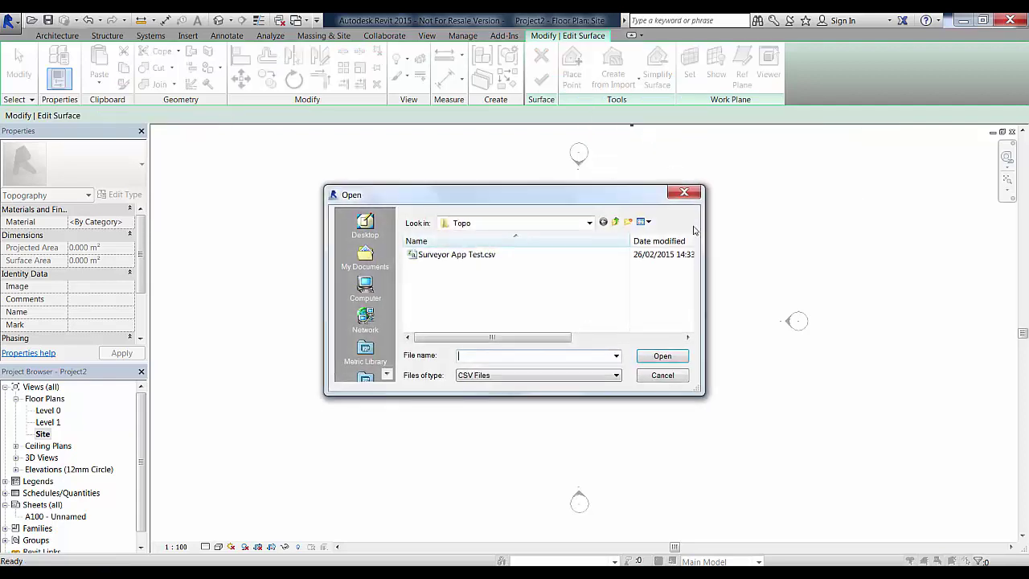
click(456, 255)
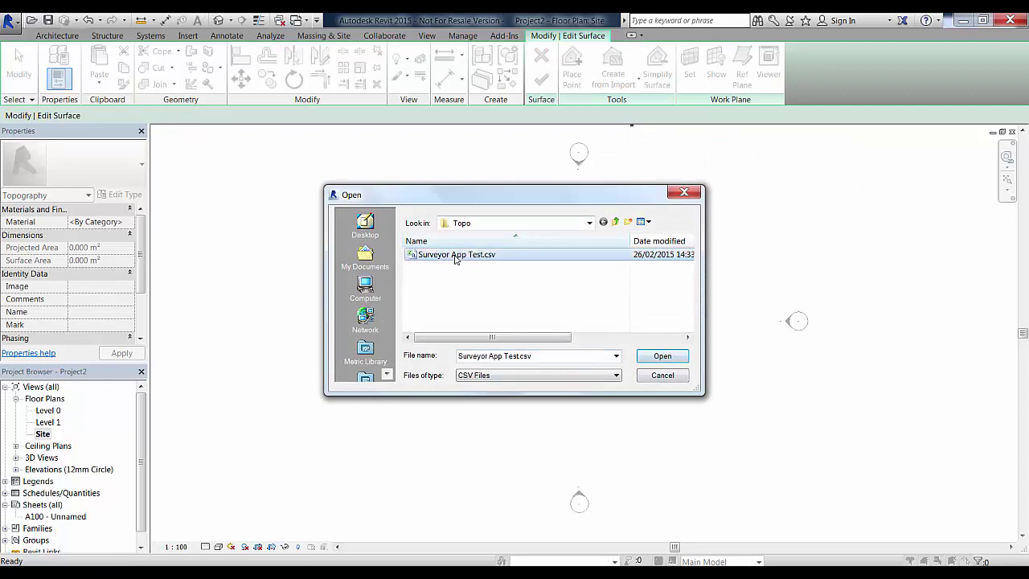
click(677, 360)
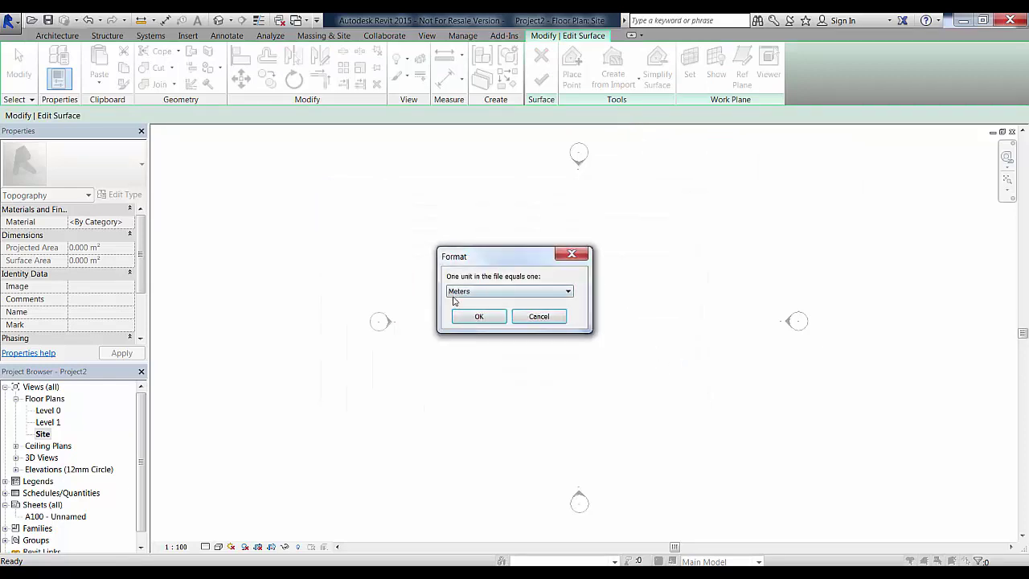
click(511, 293)
click(512, 294)
Load the points in meters and view the surface side-on in 3D.
click(488, 317)
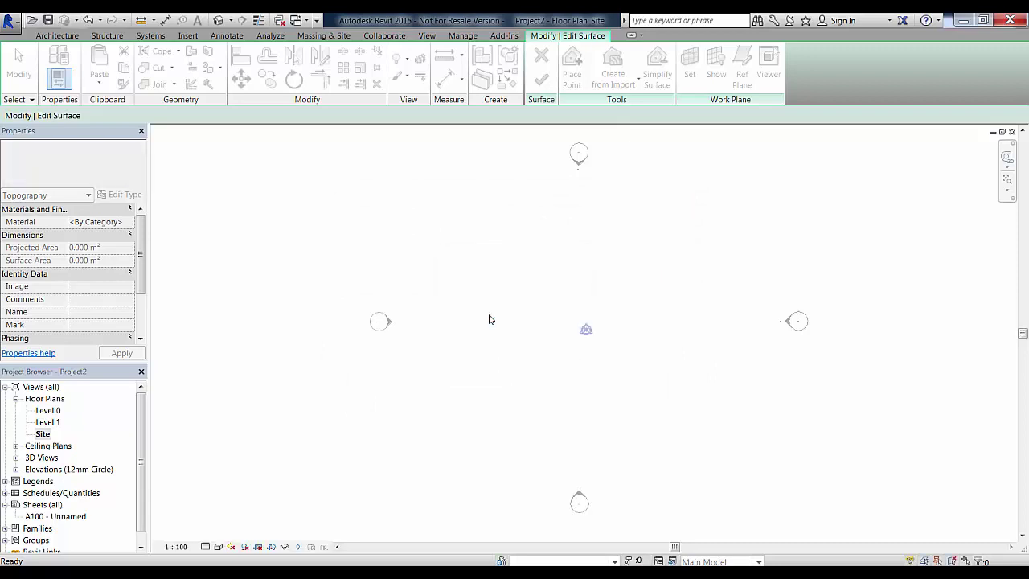
middle_drag(590, 437, 740, 388)
scroll(740, 388, up, 2)
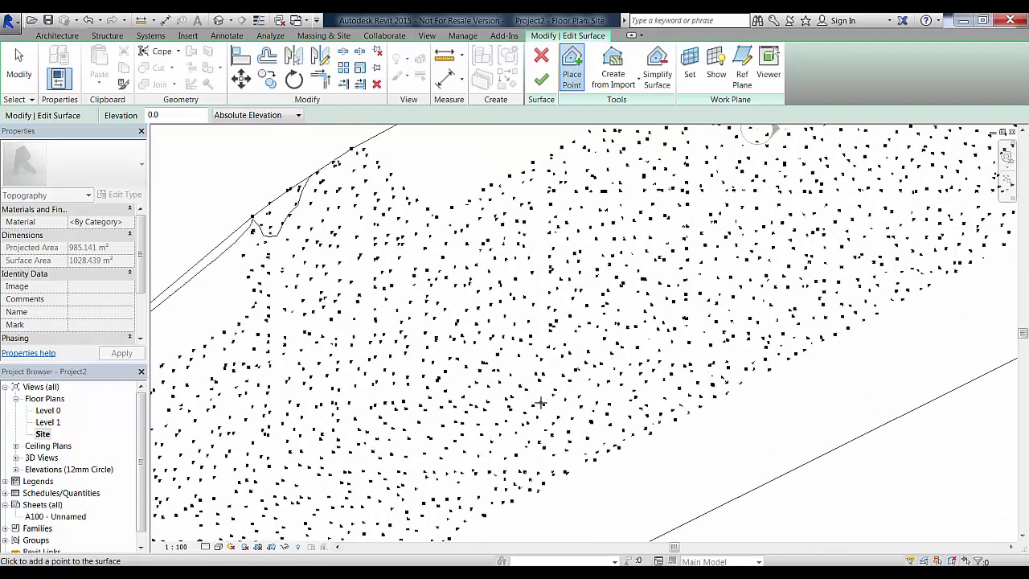
scroll(740, 388, down, 3)
middle_drag(630, 456, 646, 400)
click(218, 21)
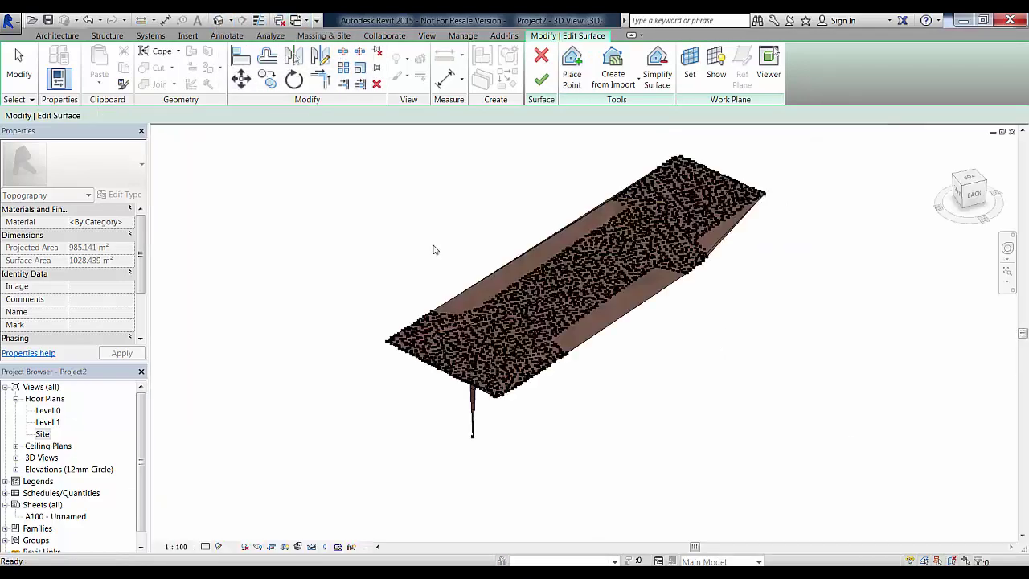
shift+middle_drag(673, 372, 713, 443)
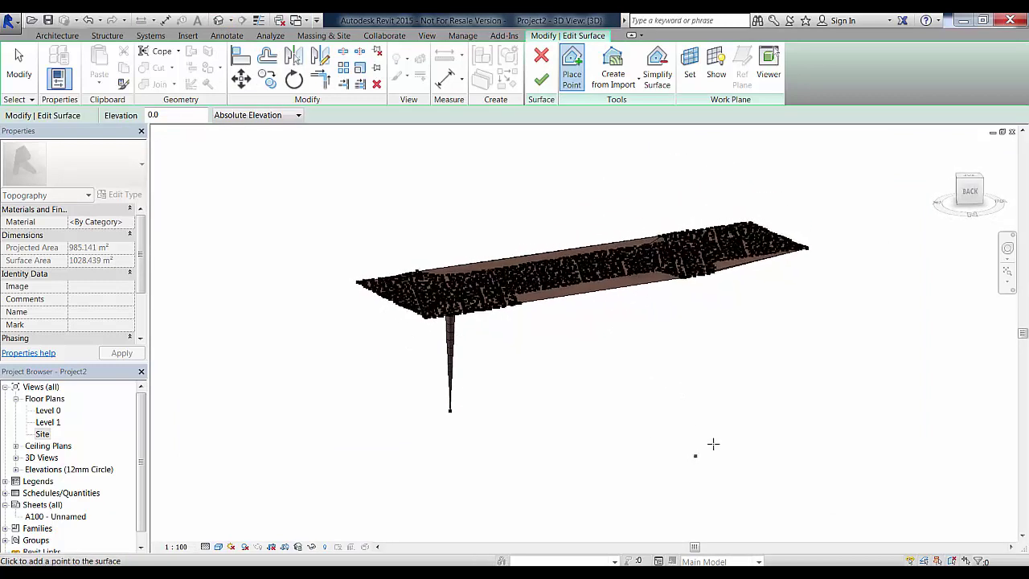
Delete the two stray spike points hanging below the surface.
key(Escape)
click(451, 411)
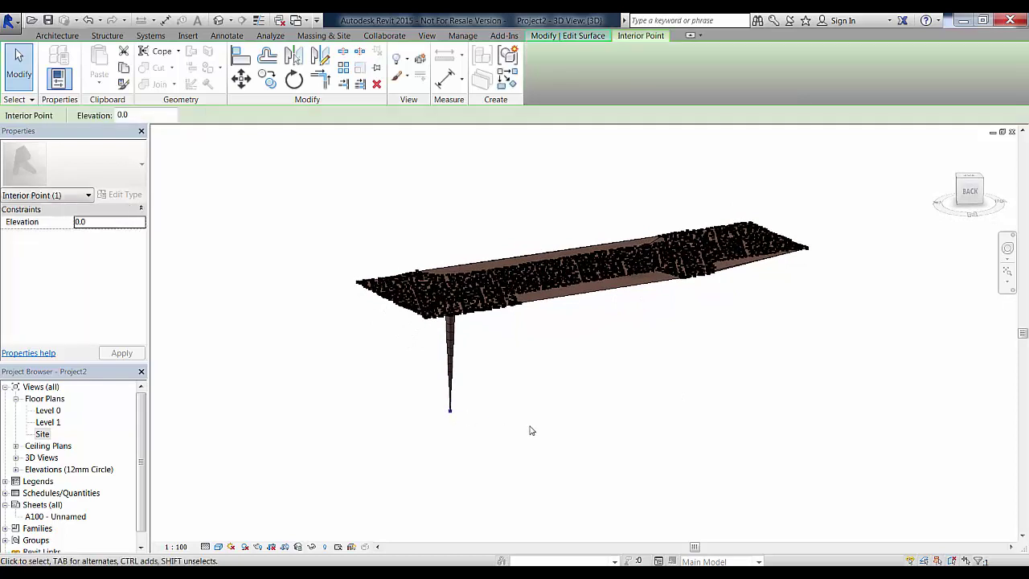
key(Delete)
middle_drag(570, 340, 351, 319)
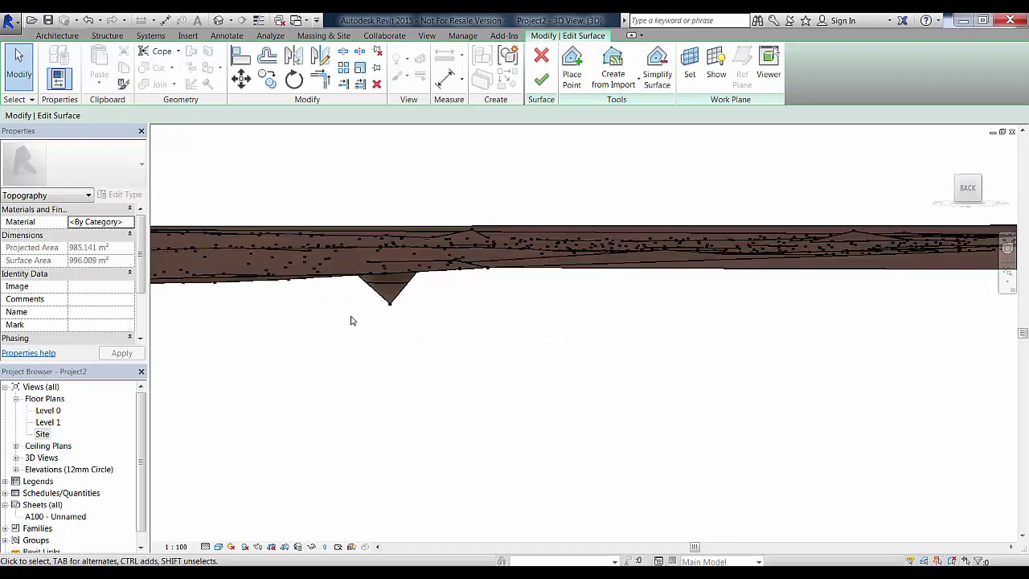
click(393, 305)
key(Delete)
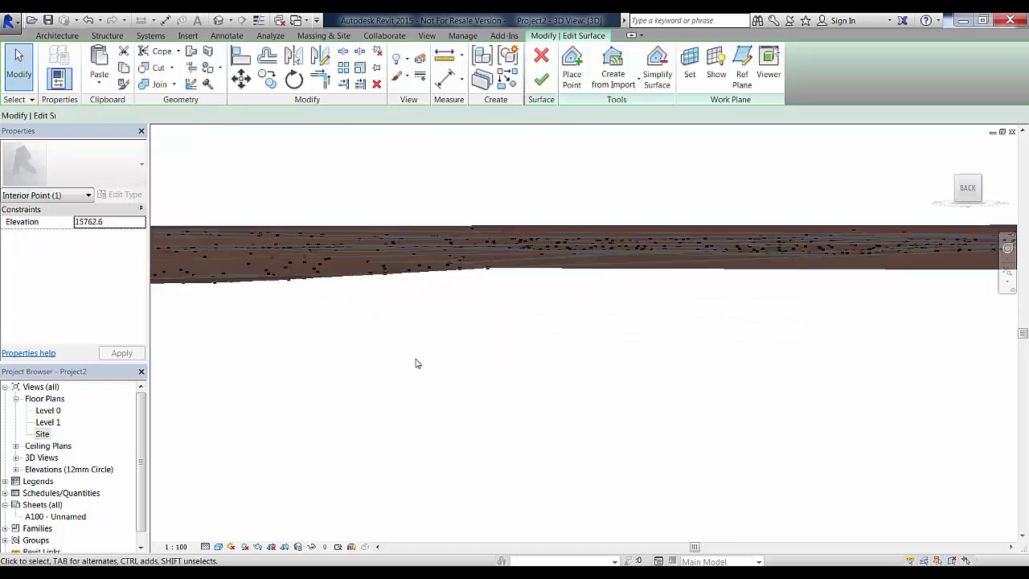
Recentre the whole terrain and finish the toposurface.
scroll(491, 455, down, 4)
middle_drag(489, 452, 633, 496)
scroll(633, 496, up, 3)
scroll(683, 494, down, 3)
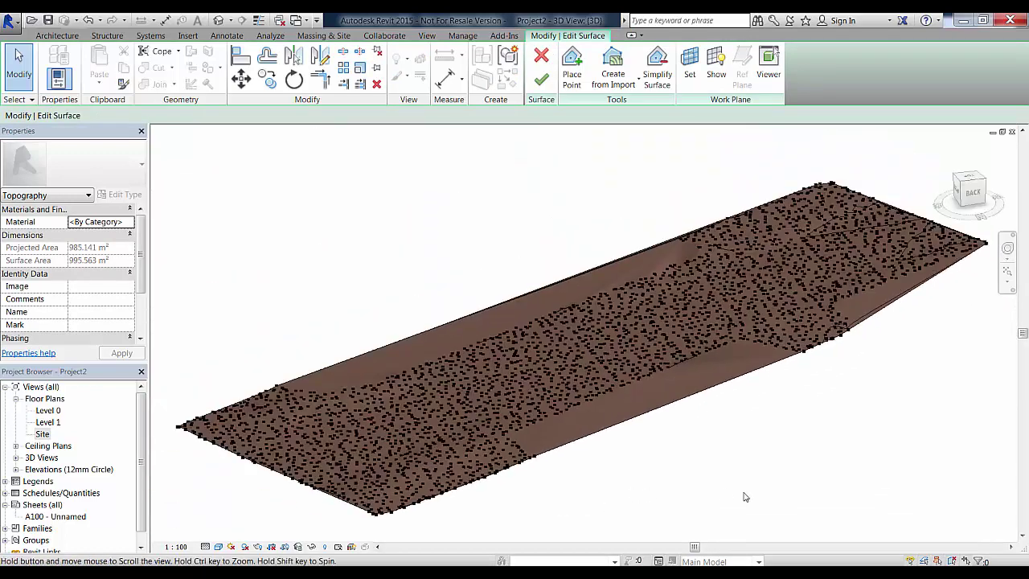
middle_drag(742, 494, 727, 484)
scroll(595, 153, down, 1)
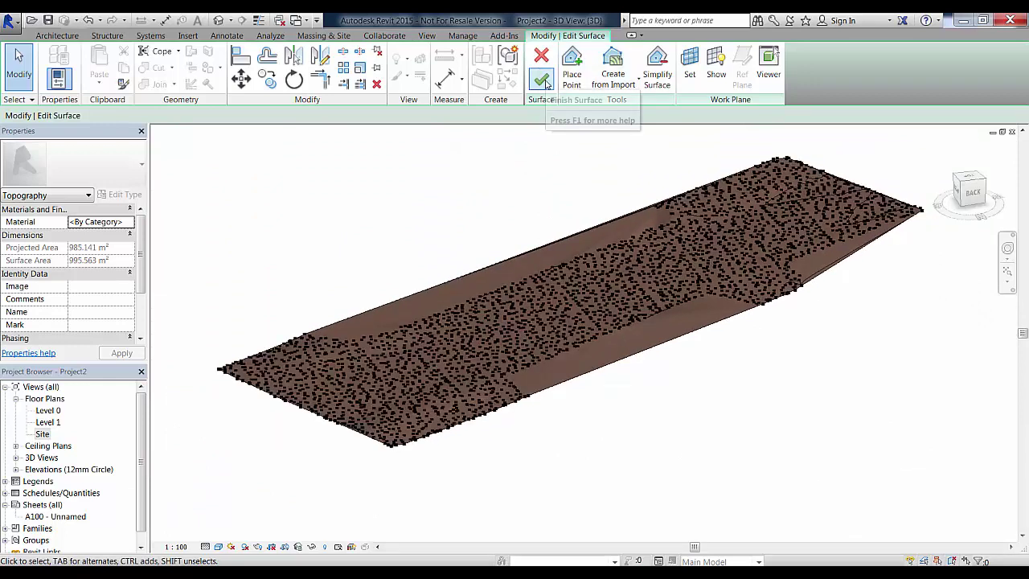
click(543, 80)
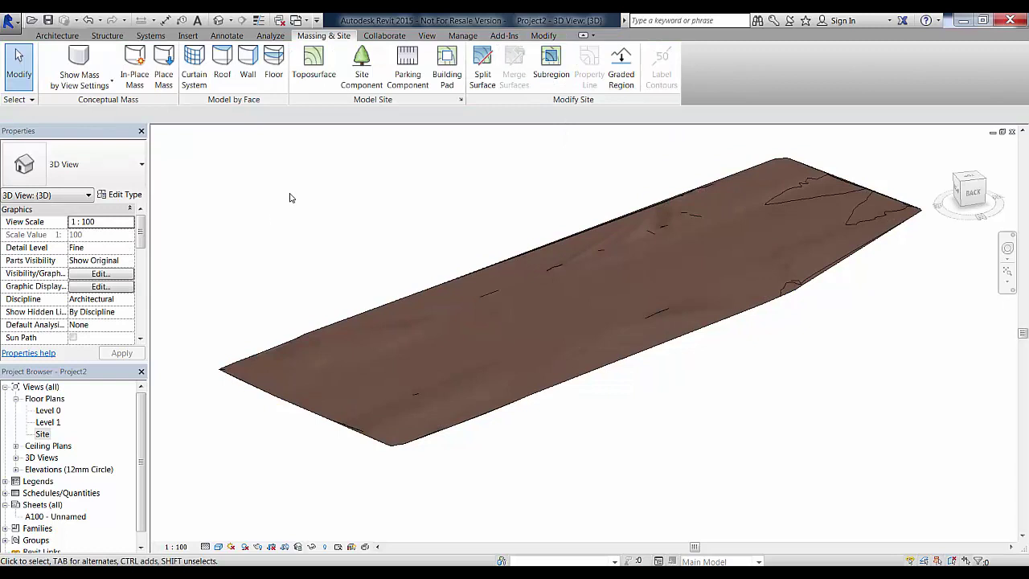
Set the Additional Contours increment to 50.0 in Site Settings and apply it to the terrain.
click(462, 99)
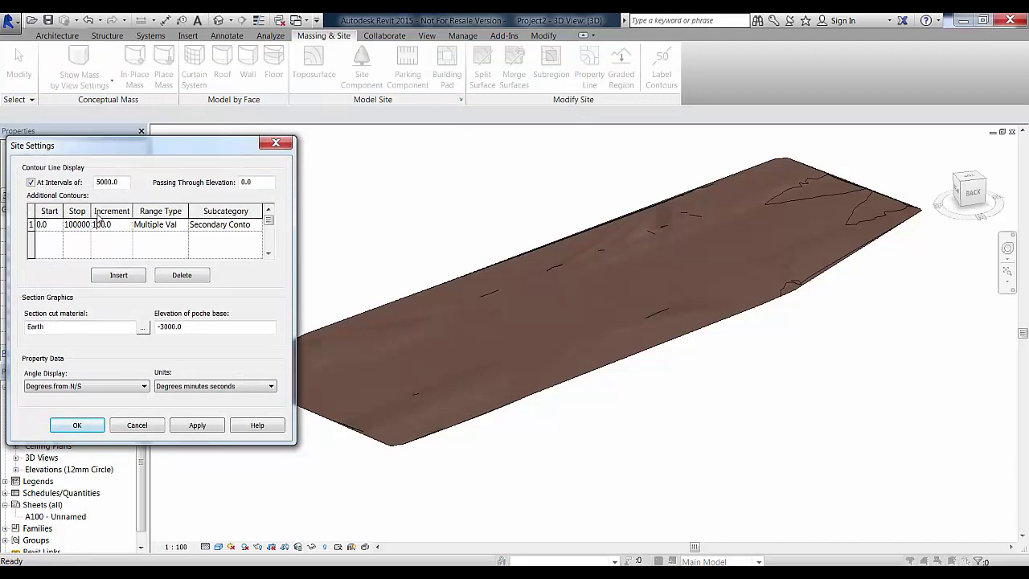
click(211, 428)
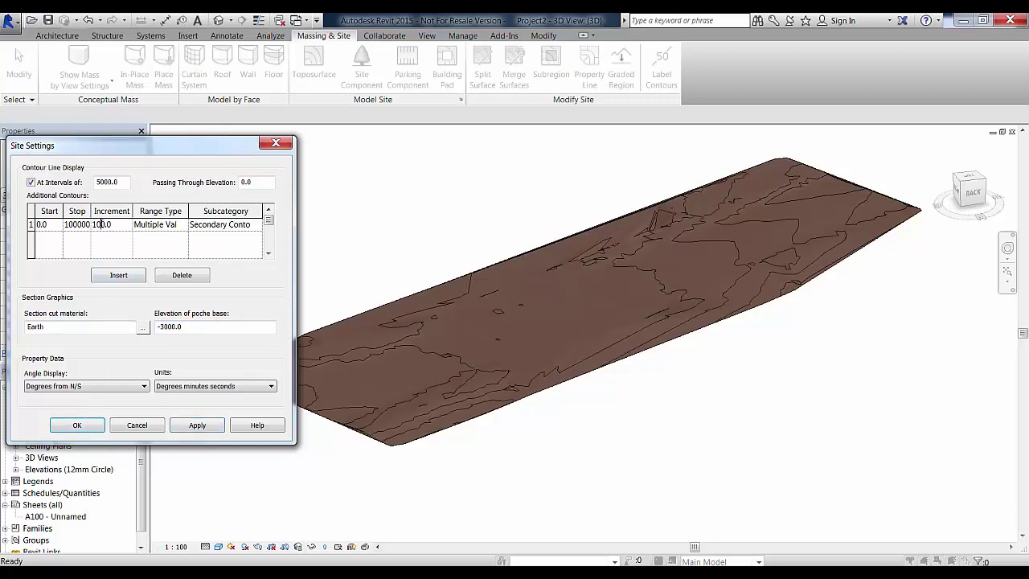
drag(103, 225, 74, 231)
text(50)
click(201, 426)
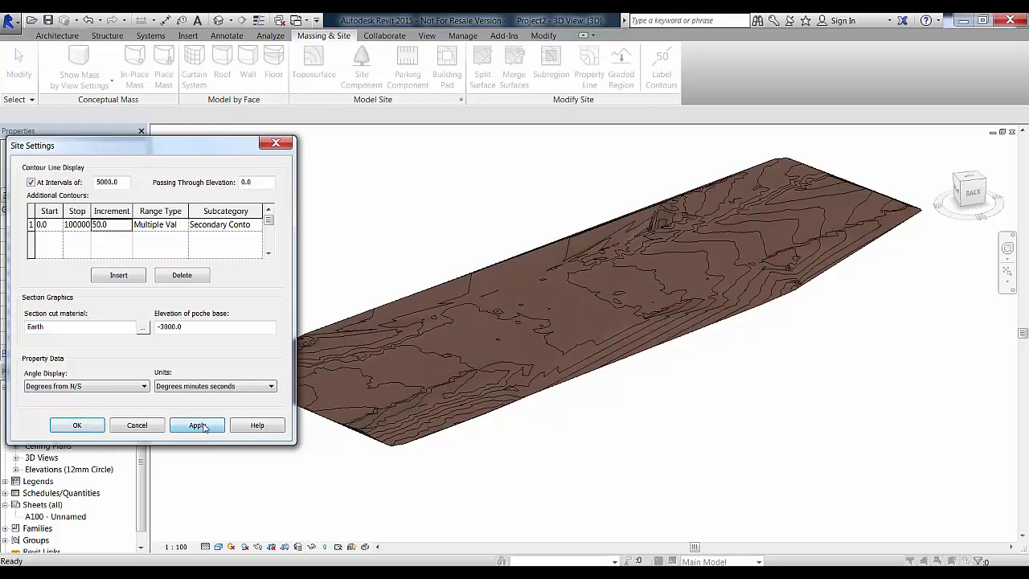
click(77, 426)
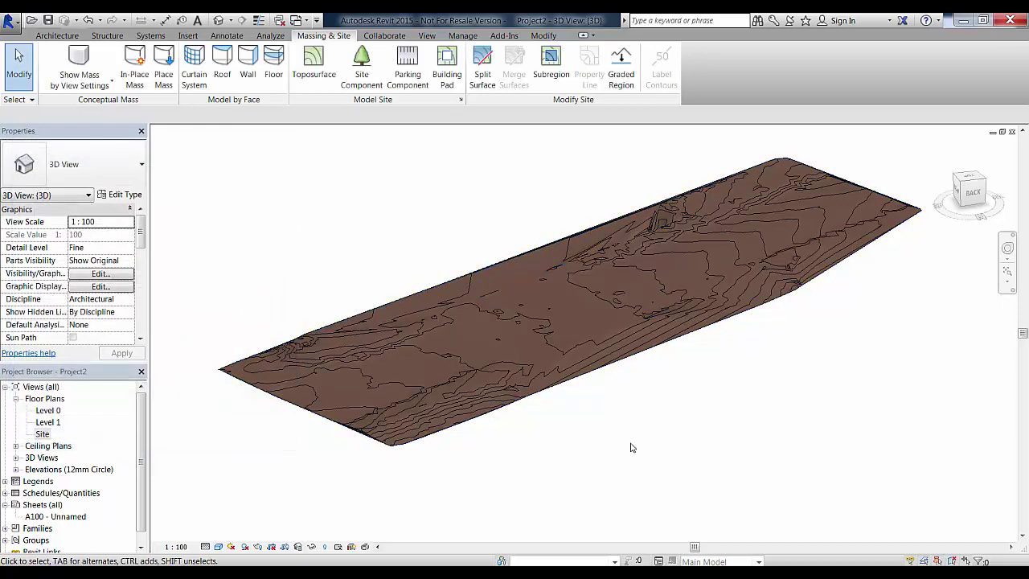
mouse_move(617, 460)
shift+middle_down()
mouse_move(634, 439)
mouse_move(579, 423)
mouse_move(571, 377)
mouse_move(565, 411)
mouse_move(604, 437)
mouse_move(622, 467)
mouse_move(610, 466)
shift+middle_up()
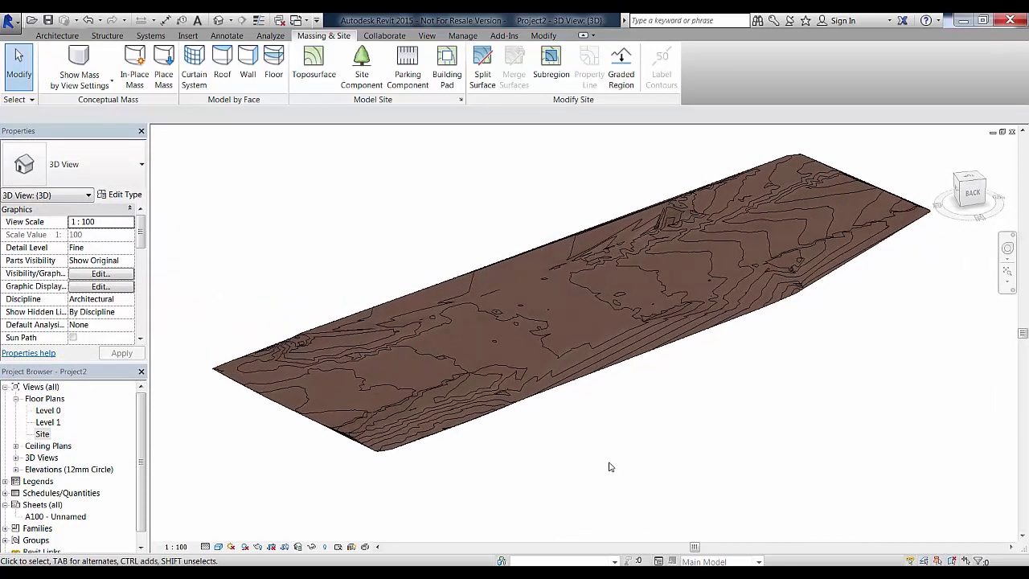
Place a 16398 spot elevation label on the toposurface in the 3D view.
click(231, 37)
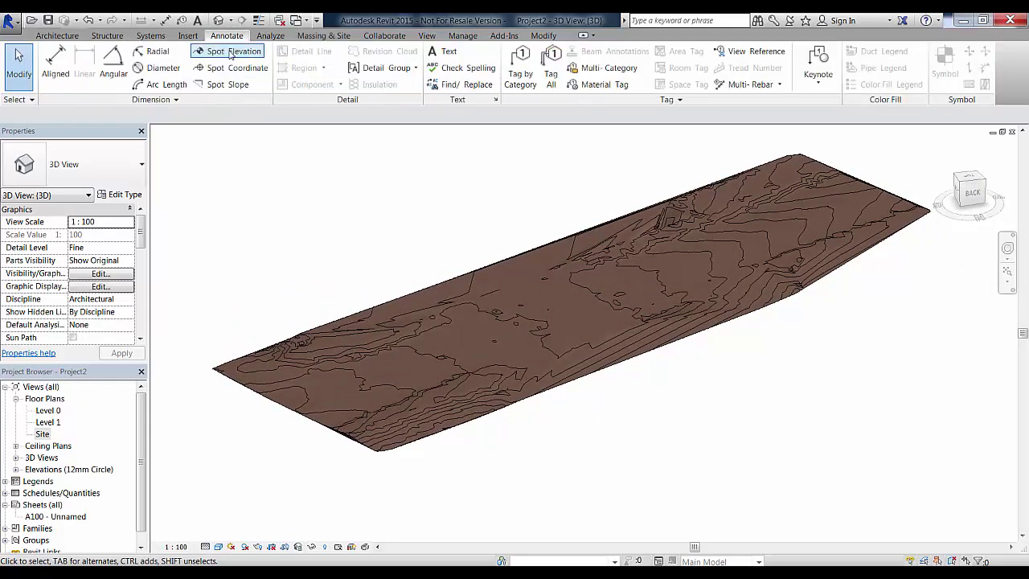
click(231, 52)
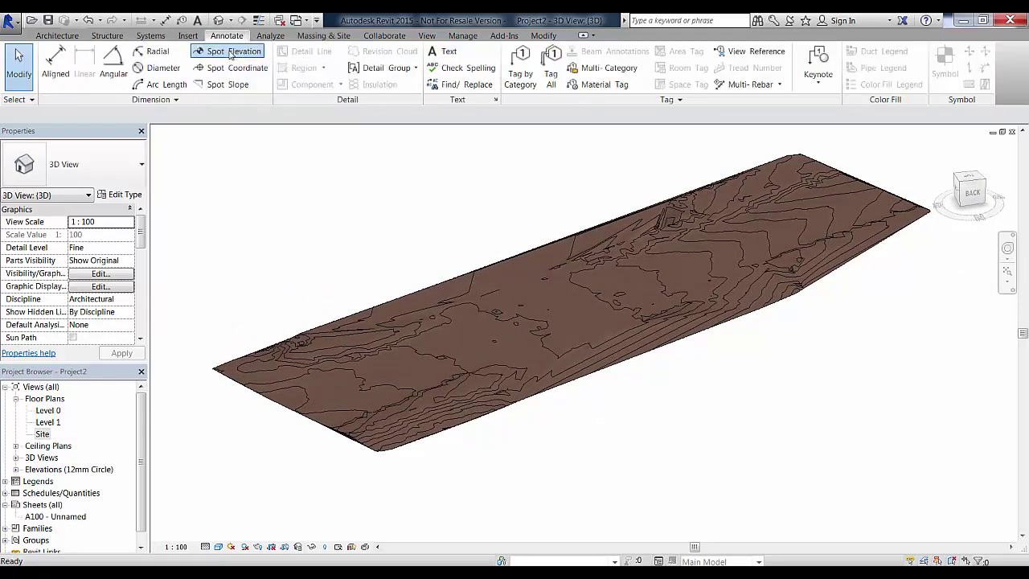
click(362, 348)
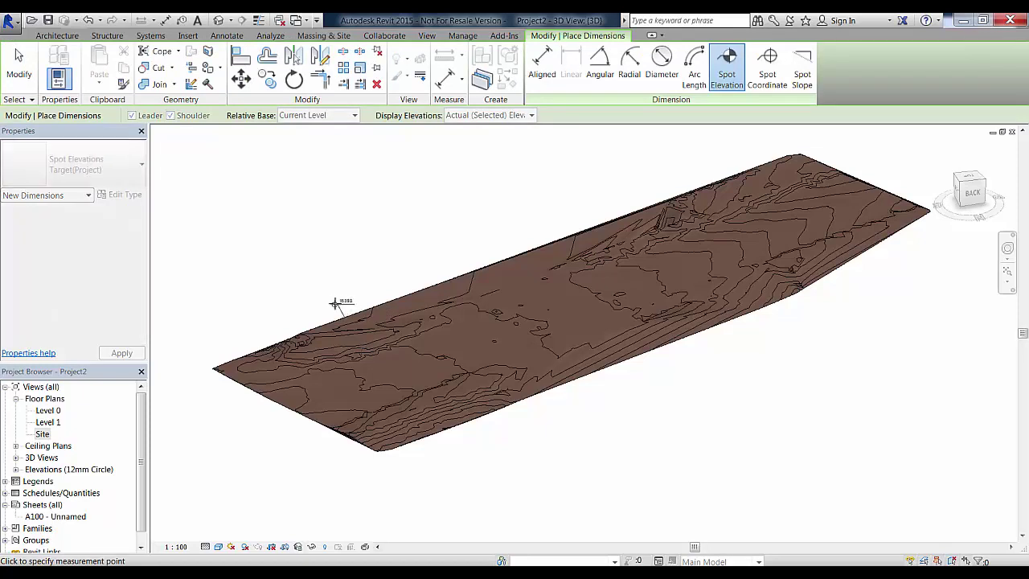
scroll(267, 296, up, 3)
click(266, 294)
key(Escape)
key(Escape)
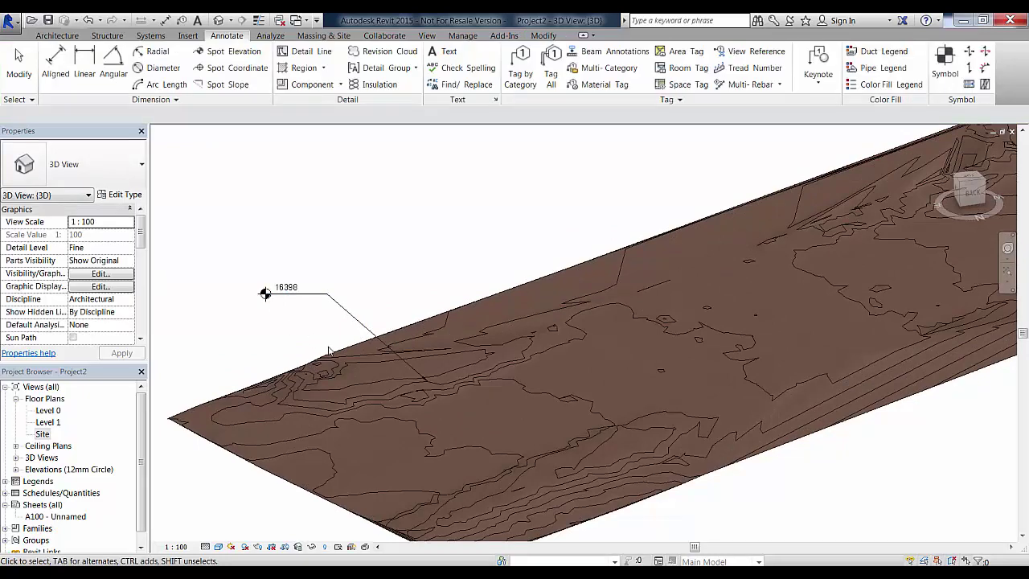
scroll(691, 404, up, 5)
scroll(583, 384, down, 6)
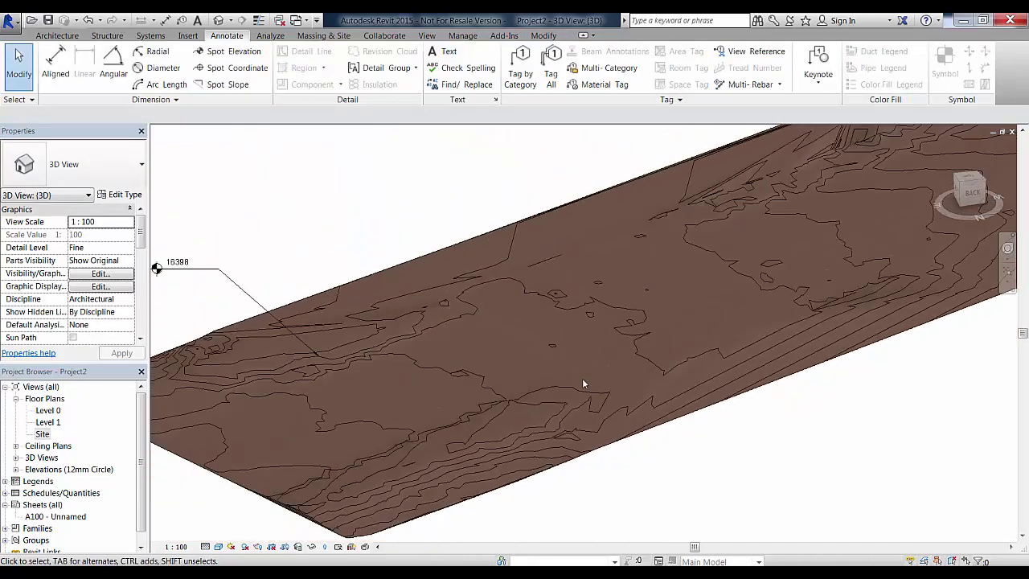
middle_drag(638, 383, 616, 414)
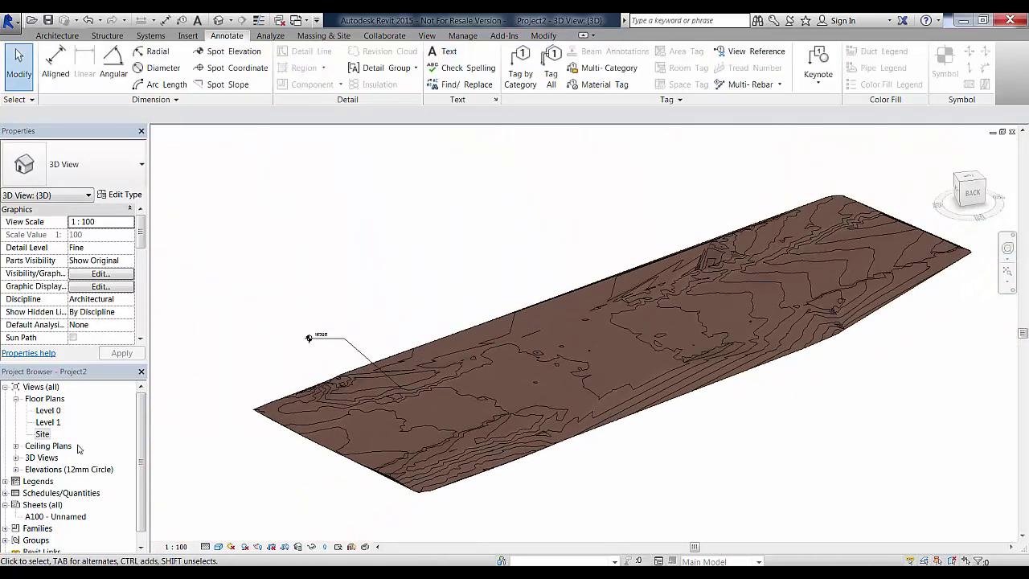
On the Site floor plan, place a 16125 spot elevation label with a bent leader.
double_click(43, 434)
scroll(585, 374, up, 3)
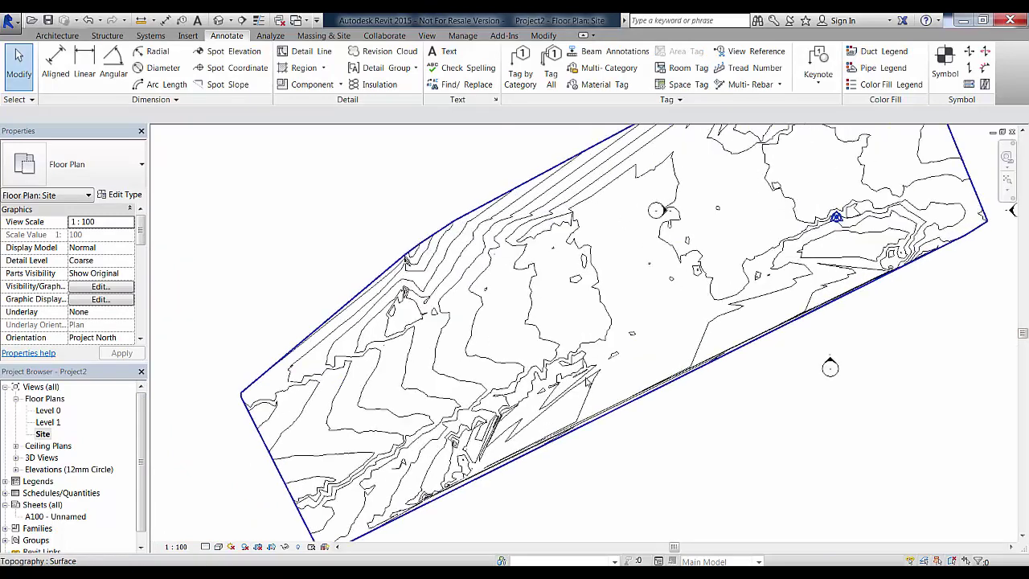
click(229, 53)
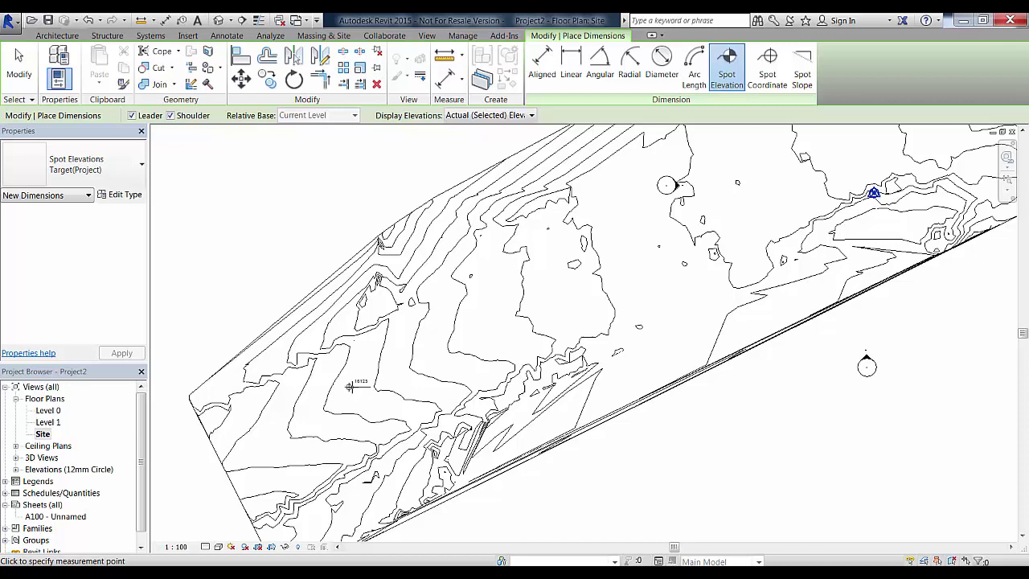
click(352, 383)
click(373, 369)
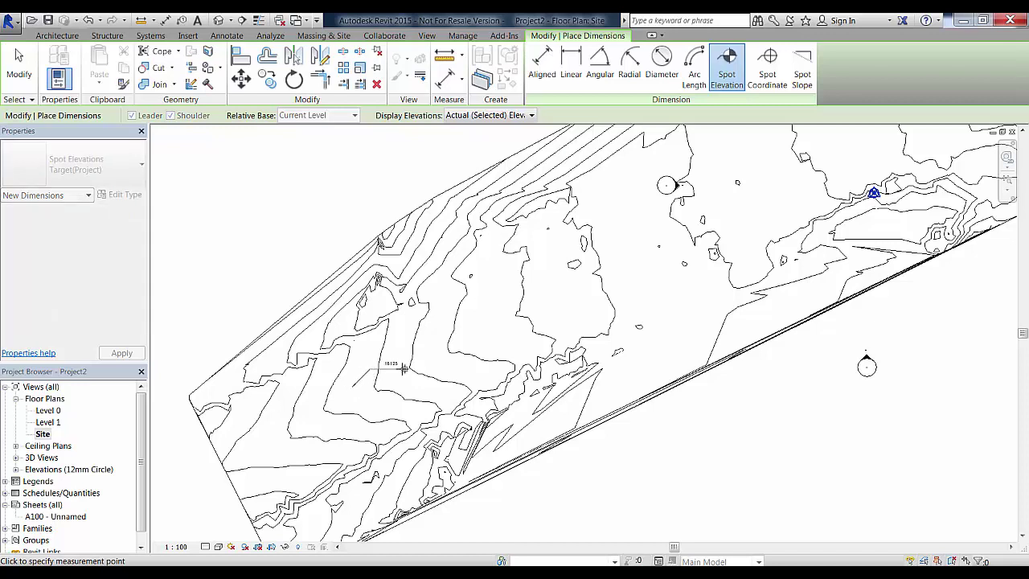
click(402, 368)
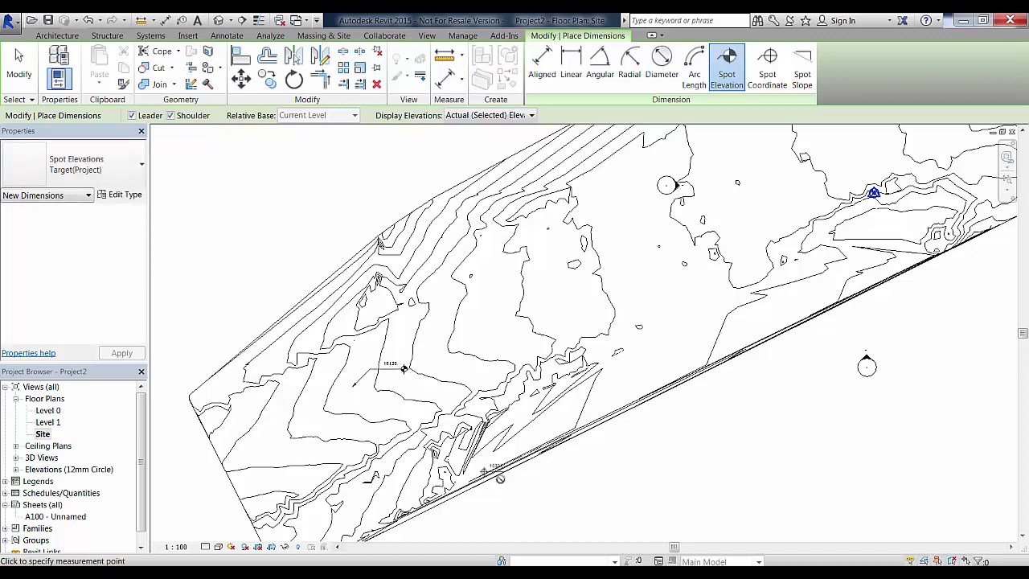
scroll(790, 406, down, 5)
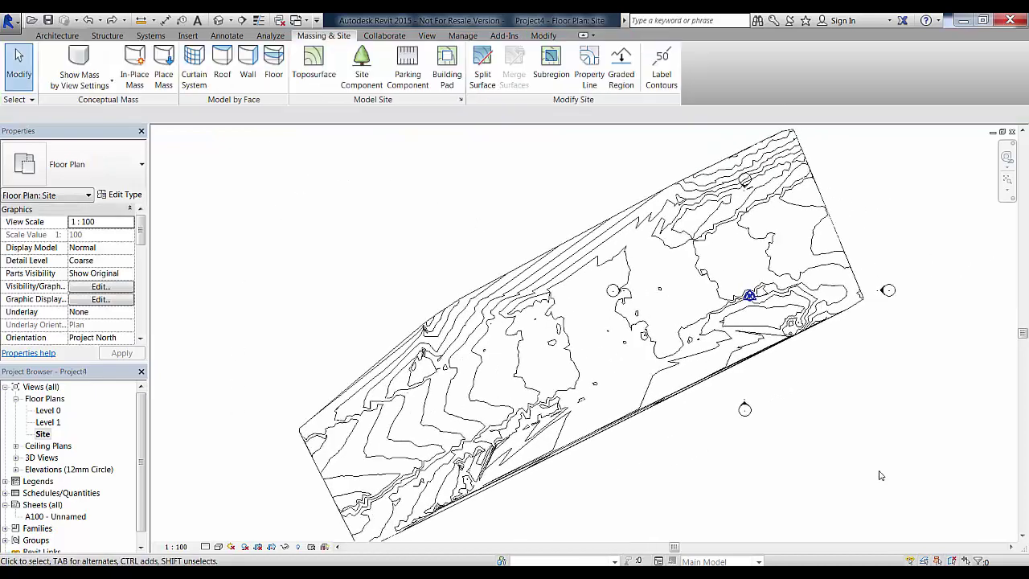
Switch the site plan to a shaded visual style showing the terrain's brown fill.
middle_drag(886, 478, 864, 475)
scroll(878, 478, up, 2)
scroll(857, 477, down, 3)
click(218, 547)
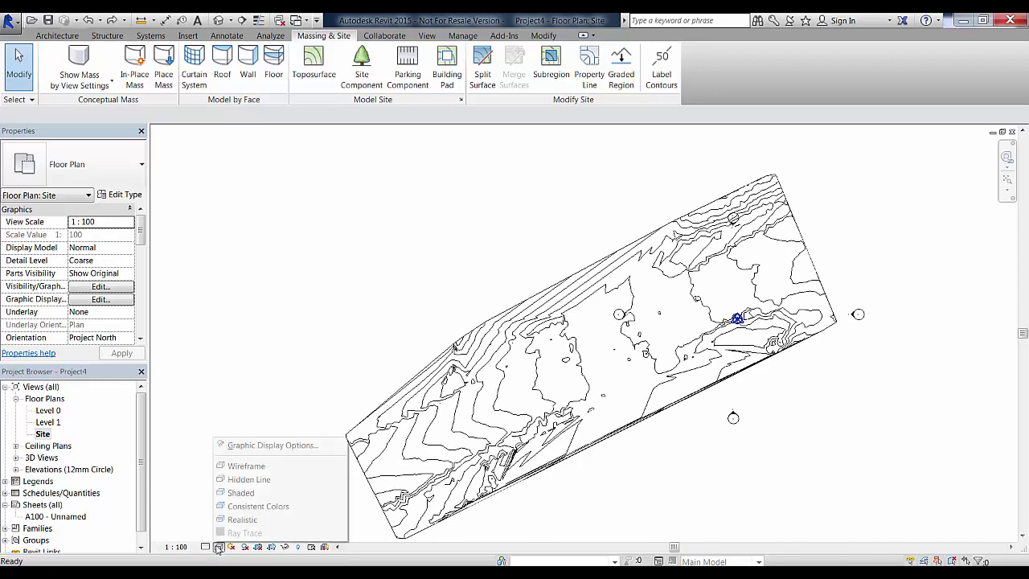
click(241, 493)
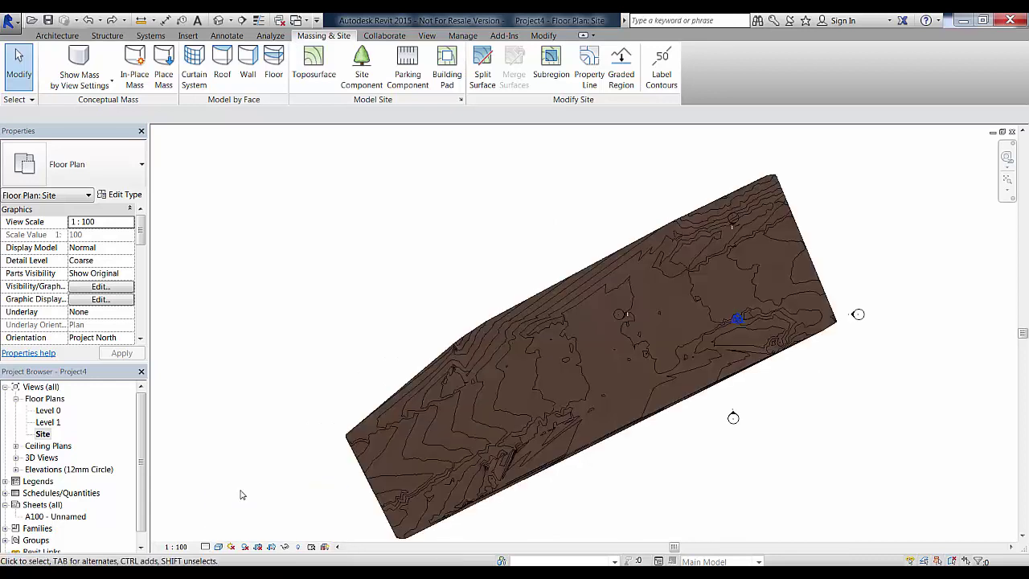
middle_drag(739, 419, 790, 411)
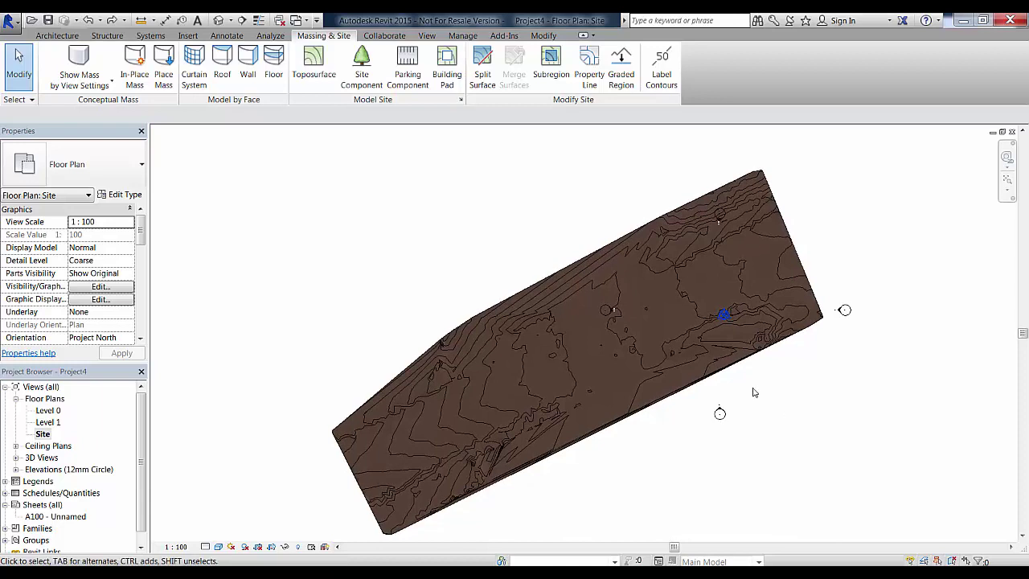
Split the toposurface by drawing a closed four-sided boundary around the diagonal strip.
click(479, 70)
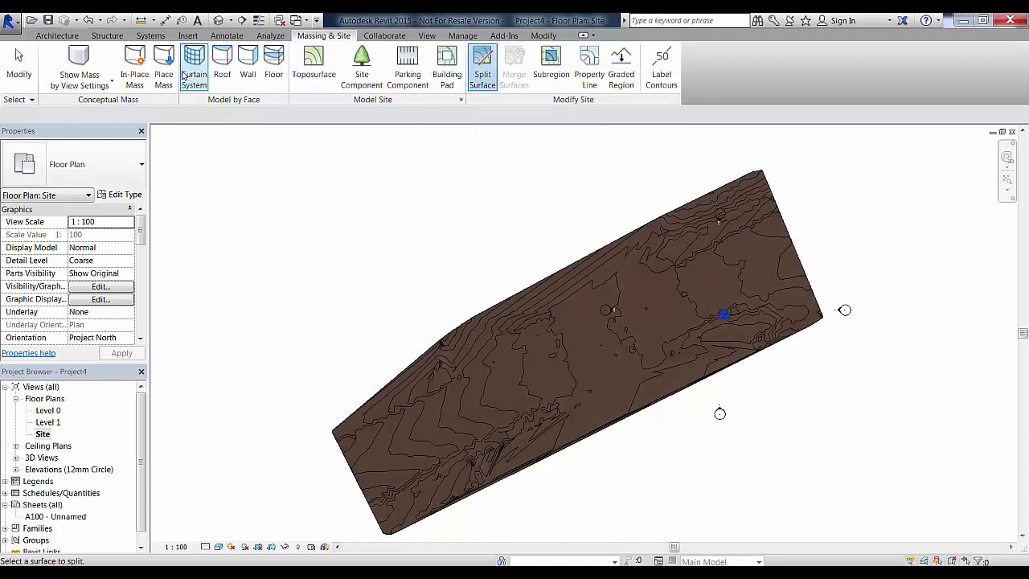
click(530, 287)
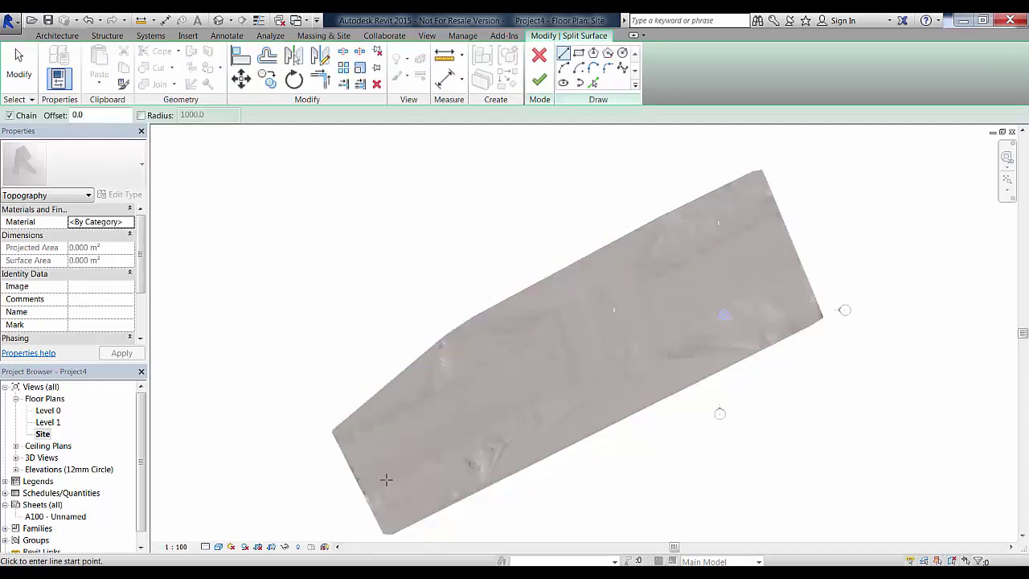
click(345, 441)
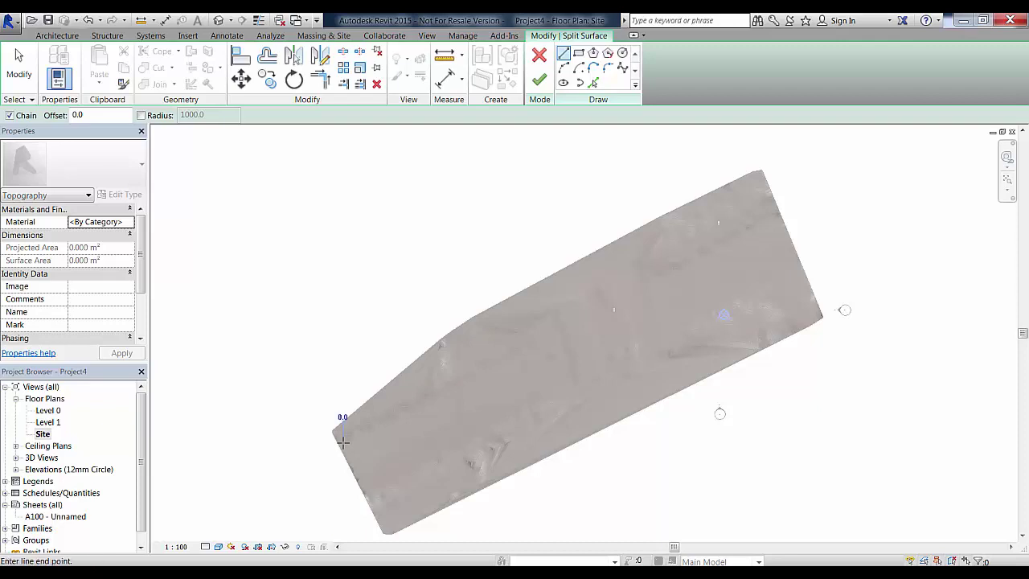
click(777, 213)
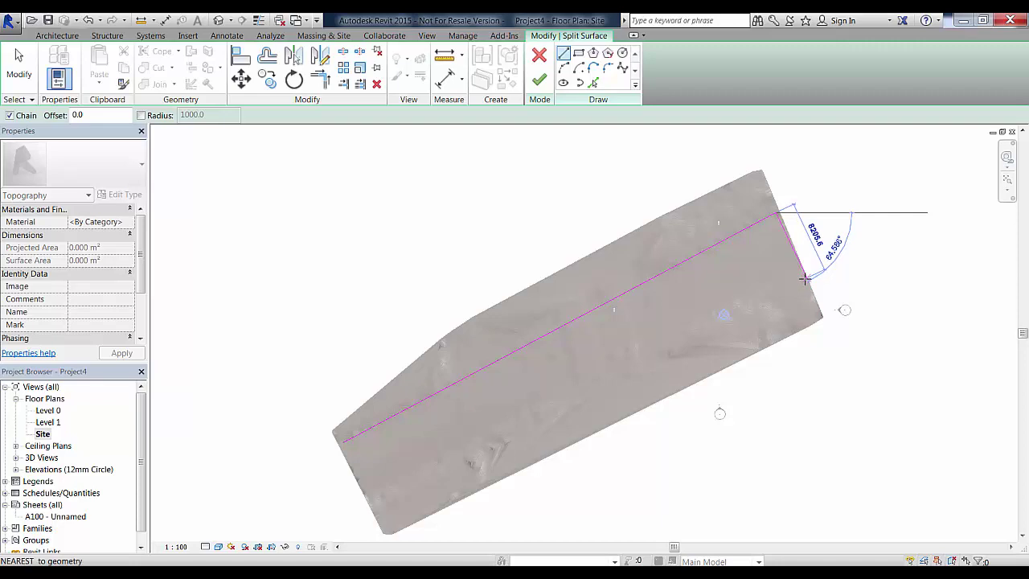
click(805, 280)
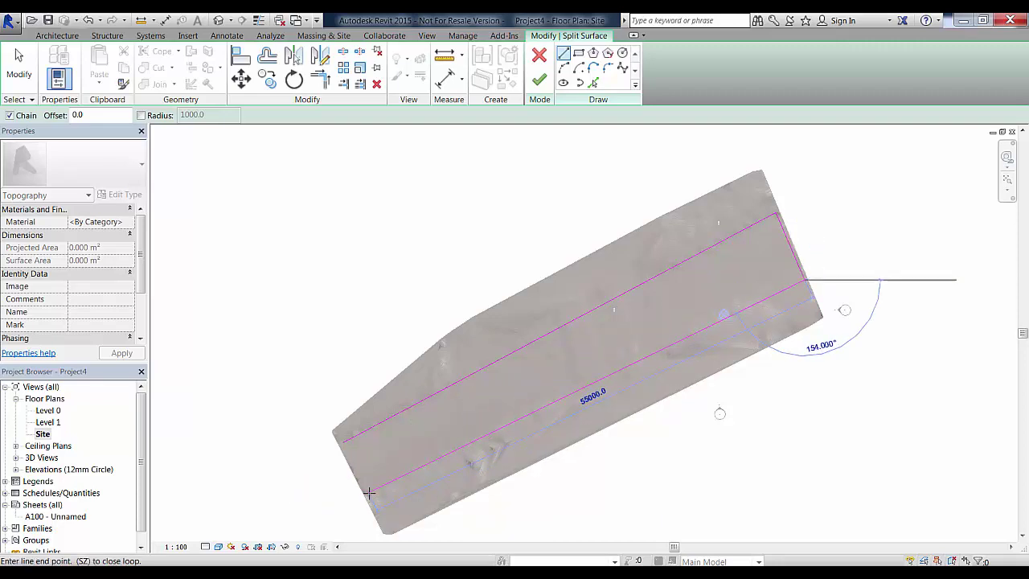
click(369, 492)
click(343, 443)
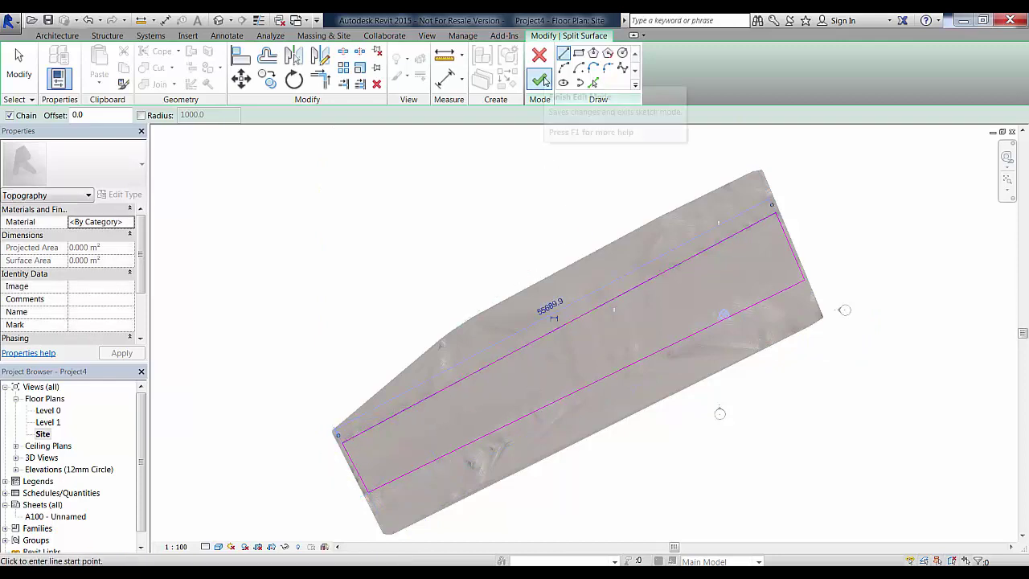
click(545, 81)
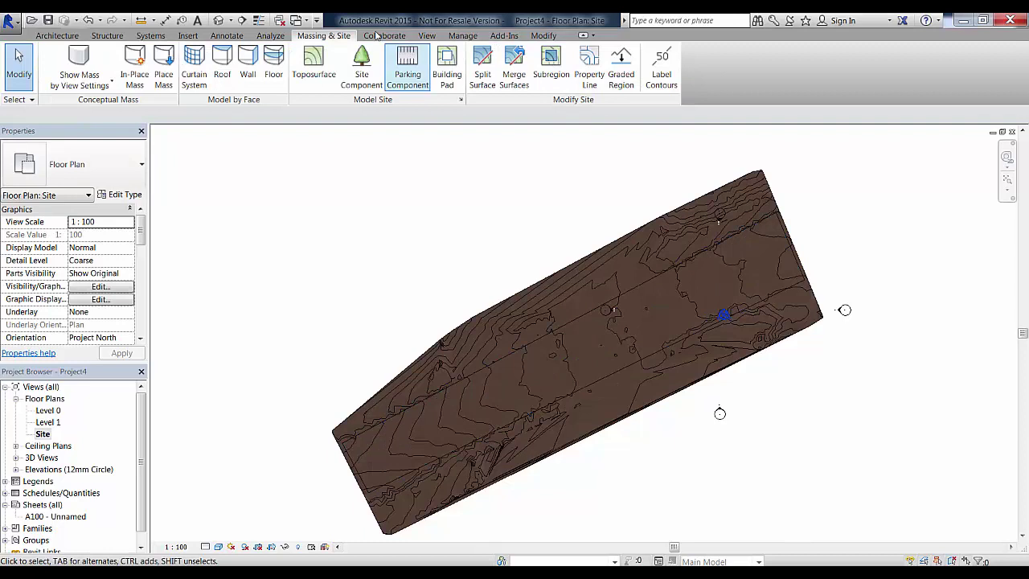
In the 3D view, give the middle toposurface strip the Asphalt, Bitumen material.
click(219, 20)
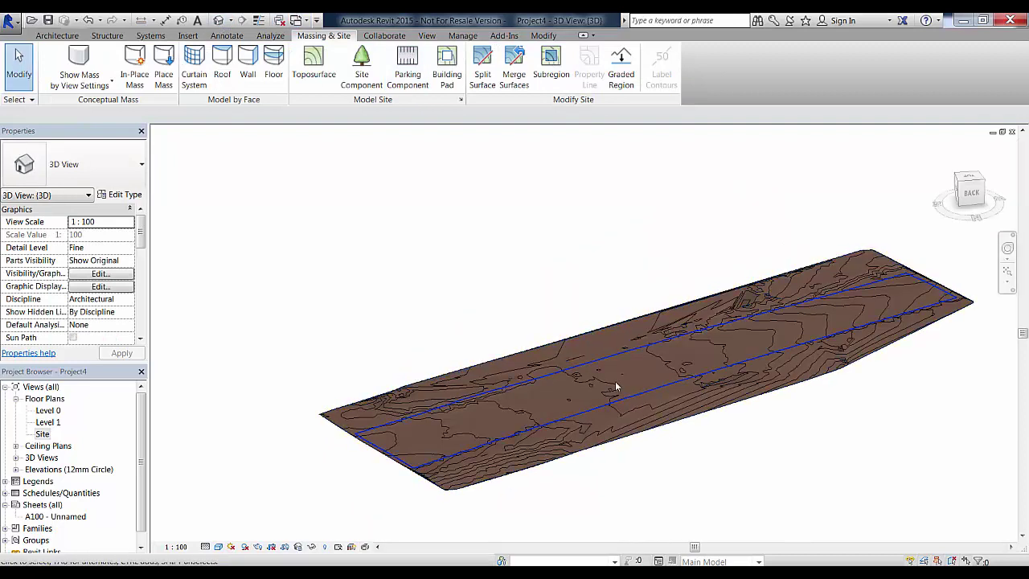
shift+middle_drag(625, 401, 622, 455)
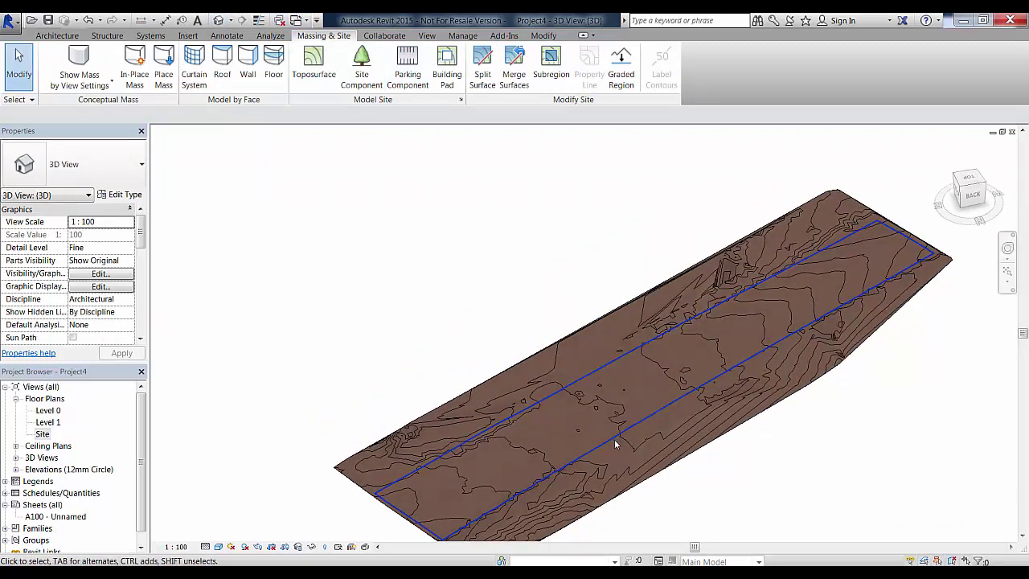
click(616, 442)
click(116, 225)
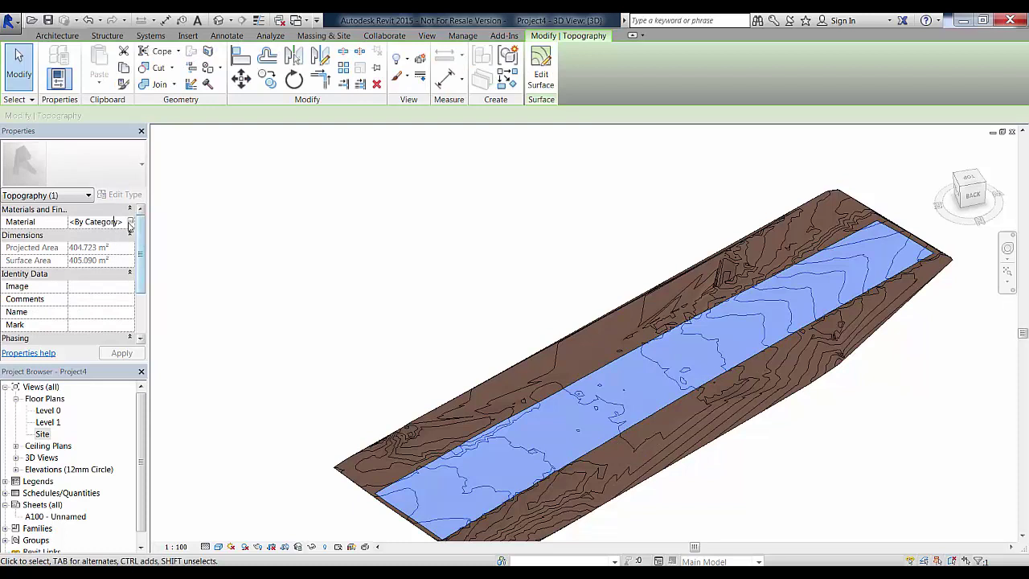
click(131, 223)
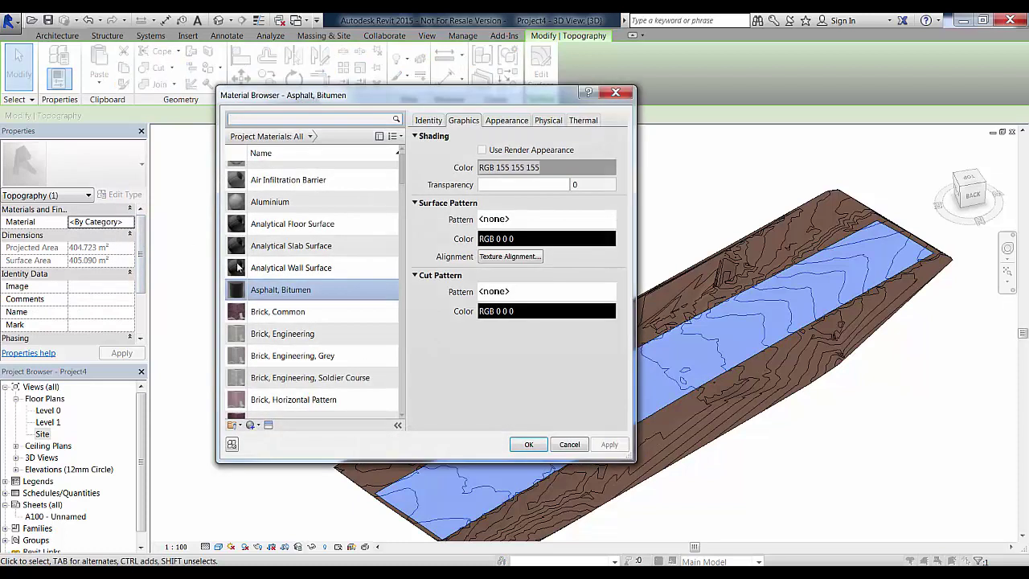
click(298, 268)
click(280, 288)
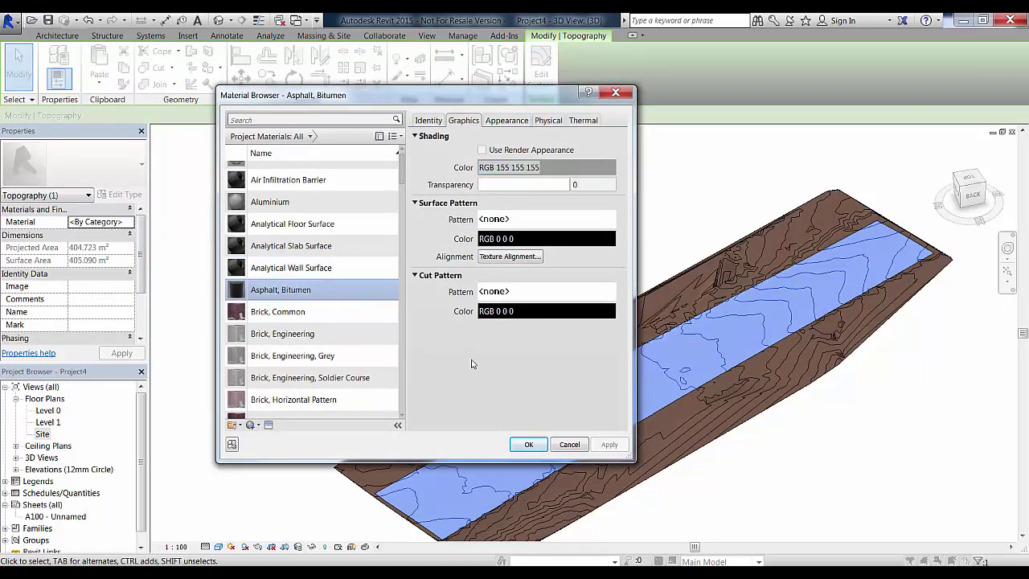
click(529, 444)
click(880, 464)
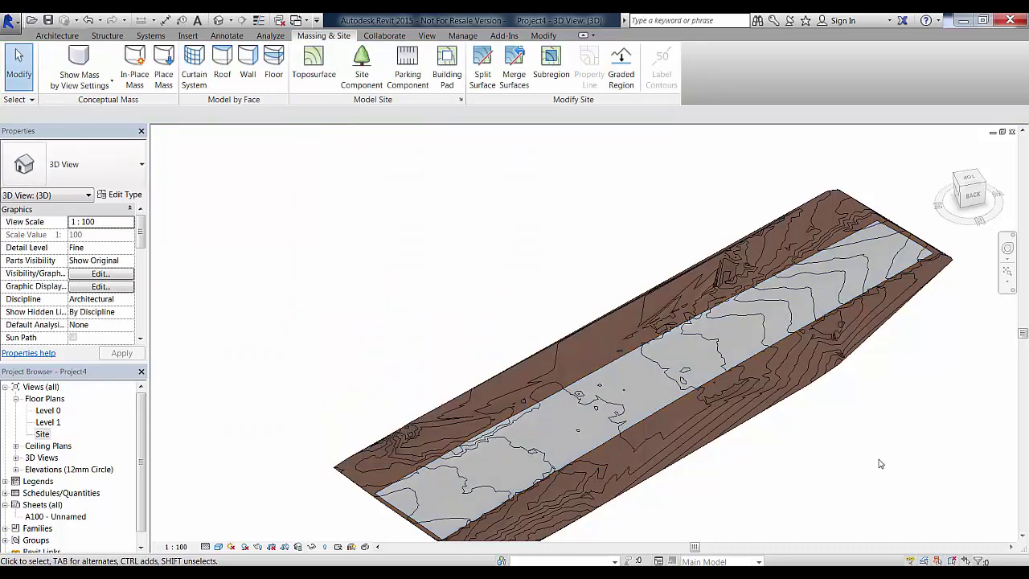
shift+middle_drag(785, 494, 779, 467)
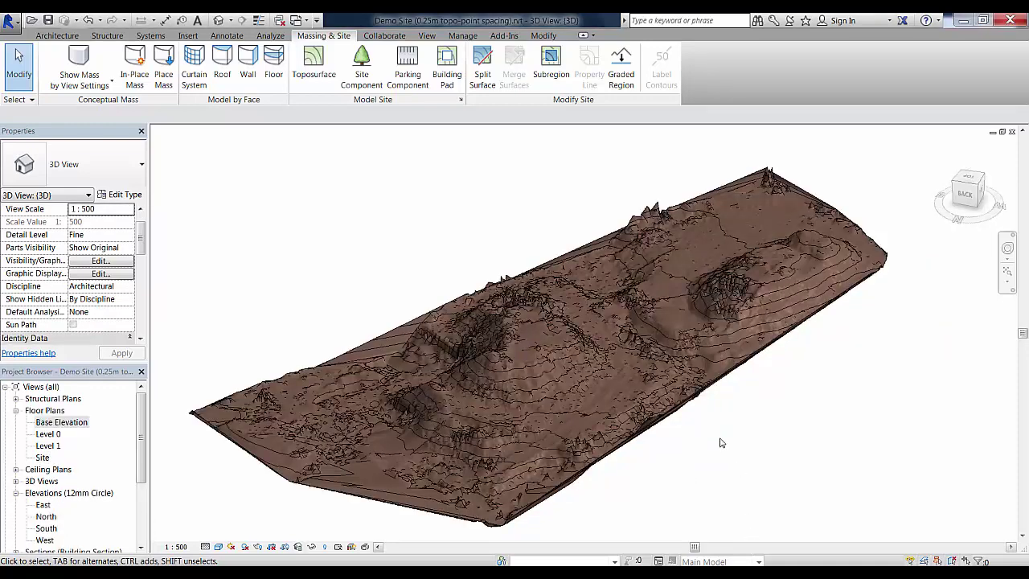
Inspect the Demo Site terrain in 3D, then open the Base Elevation floor plan.
shift+middle_drag(721, 442, 747, 430)
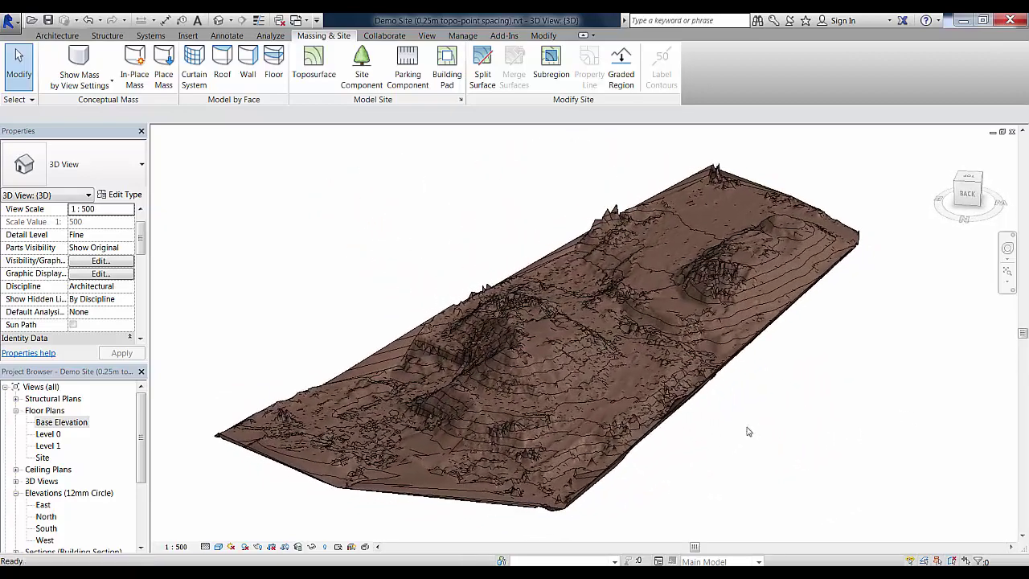
double_click(74, 427)
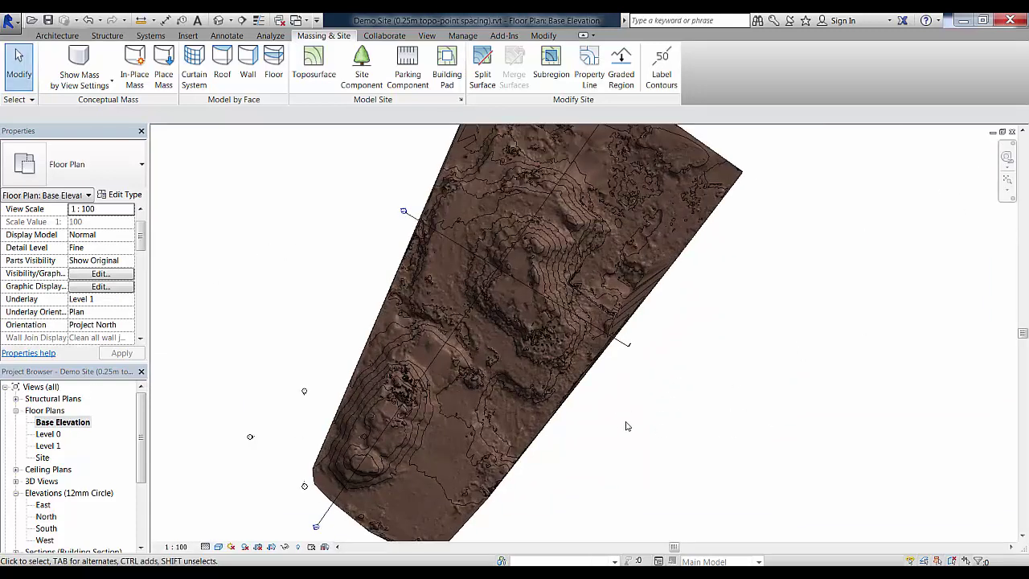
scroll(627, 426, up, 1)
scroll(676, 439, down, 3)
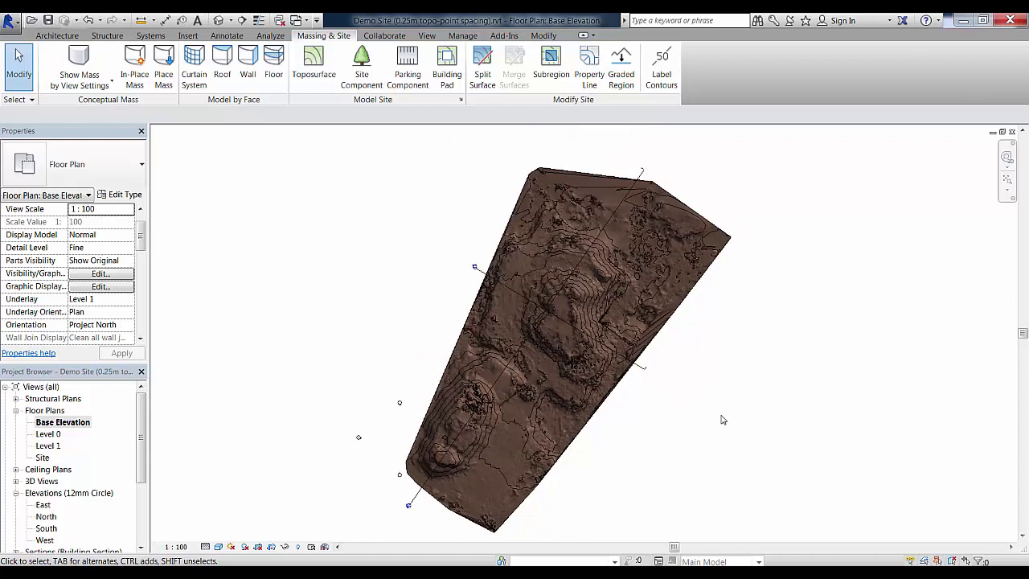
In Site Settings, enable 2000 interval contours, add a Primary Contours row, set row 2 increment 500.
click(461, 100)
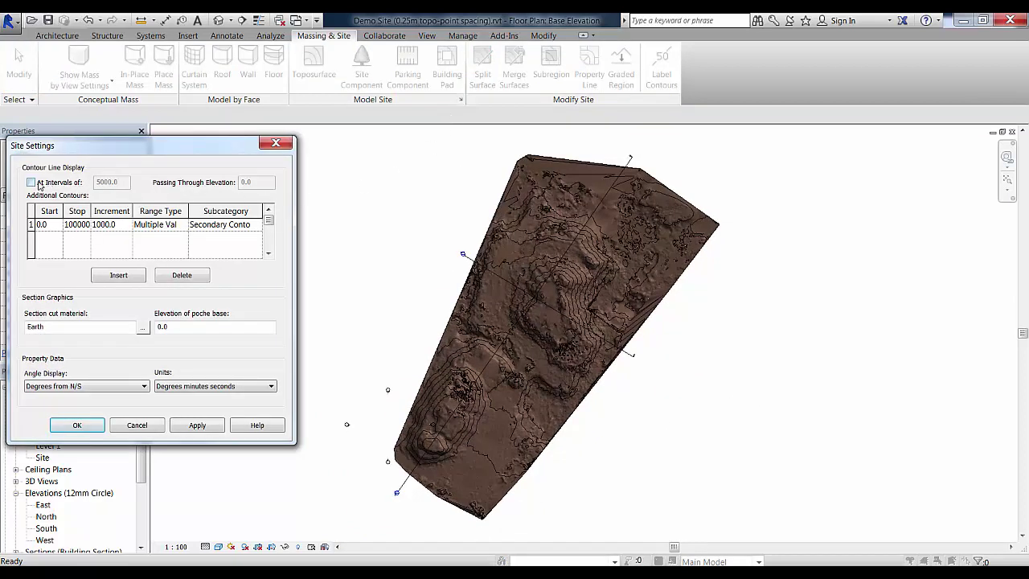
click(38, 183)
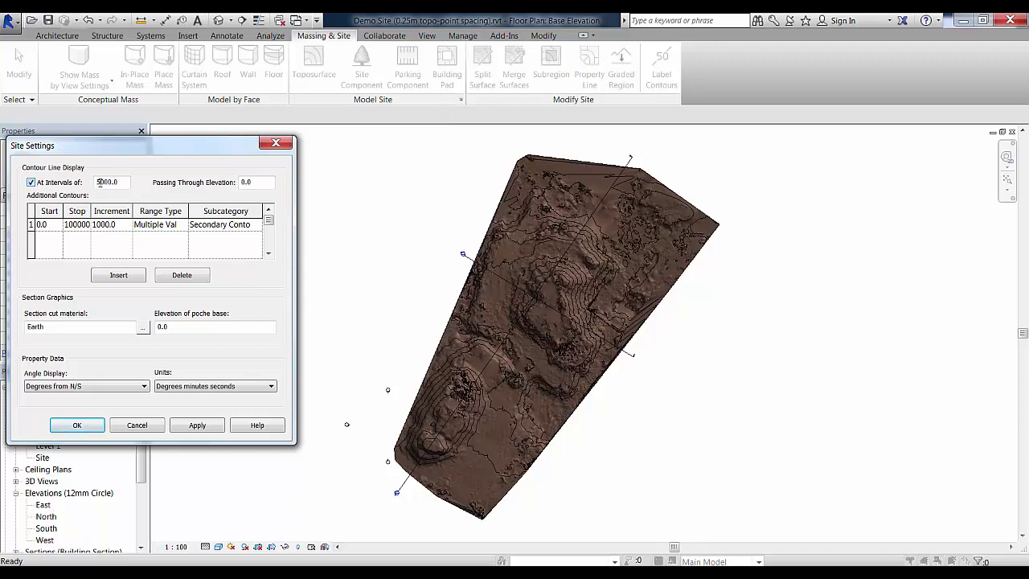
click(105, 227)
click(117, 276)
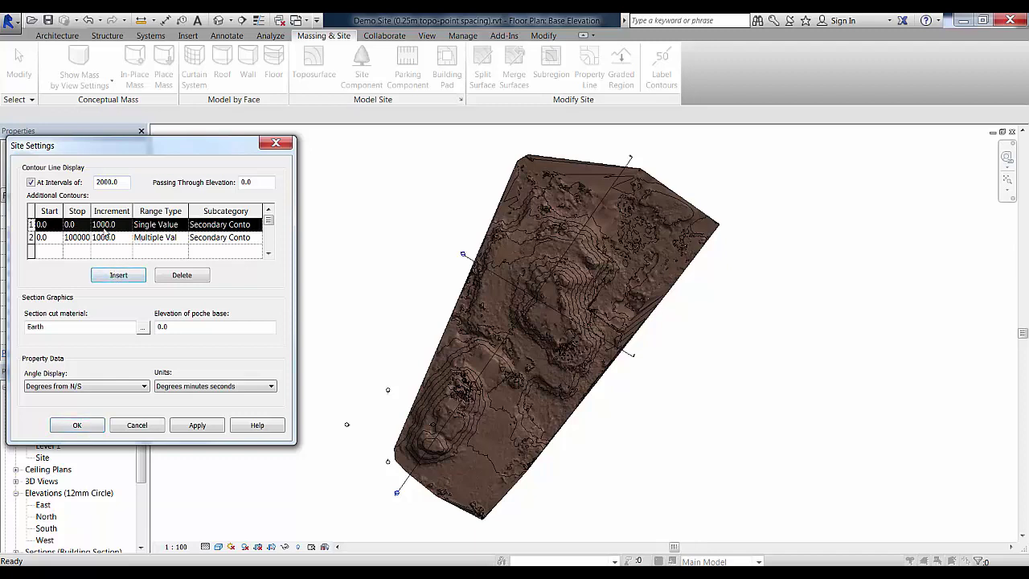
click(240, 225)
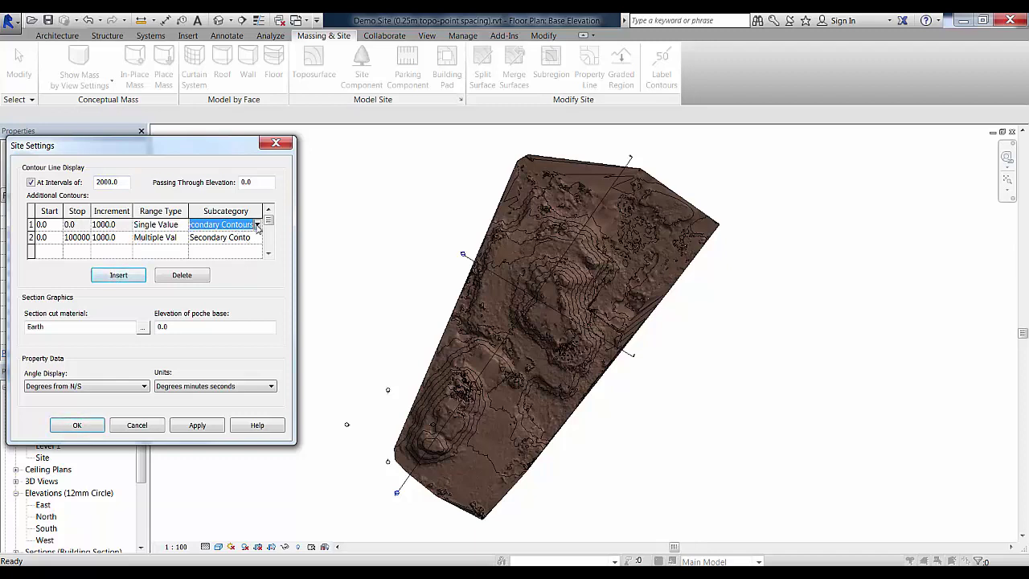
click(257, 225)
click(235, 242)
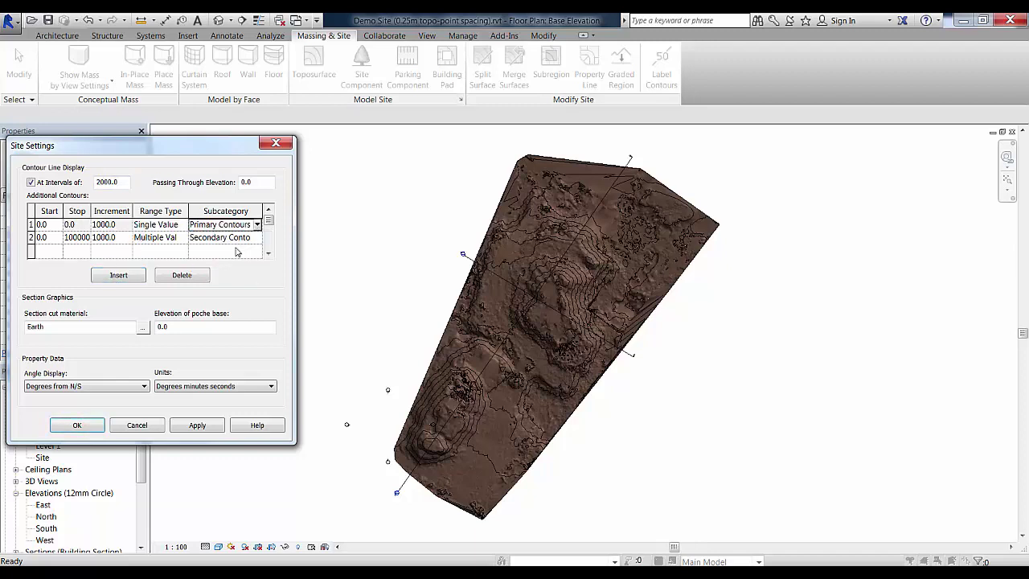
click(95, 238)
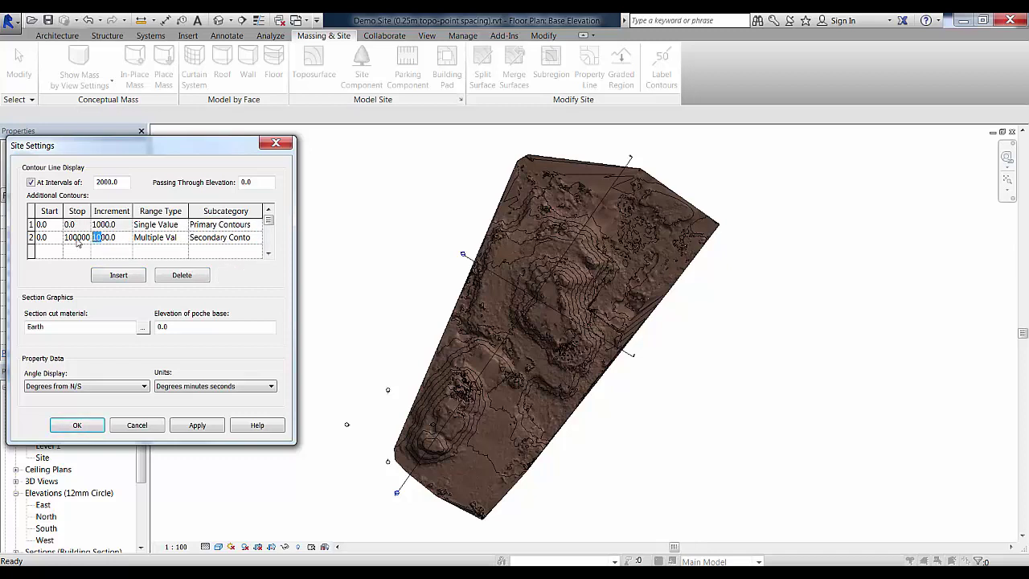
text(5)
click(208, 427)
click(92, 430)
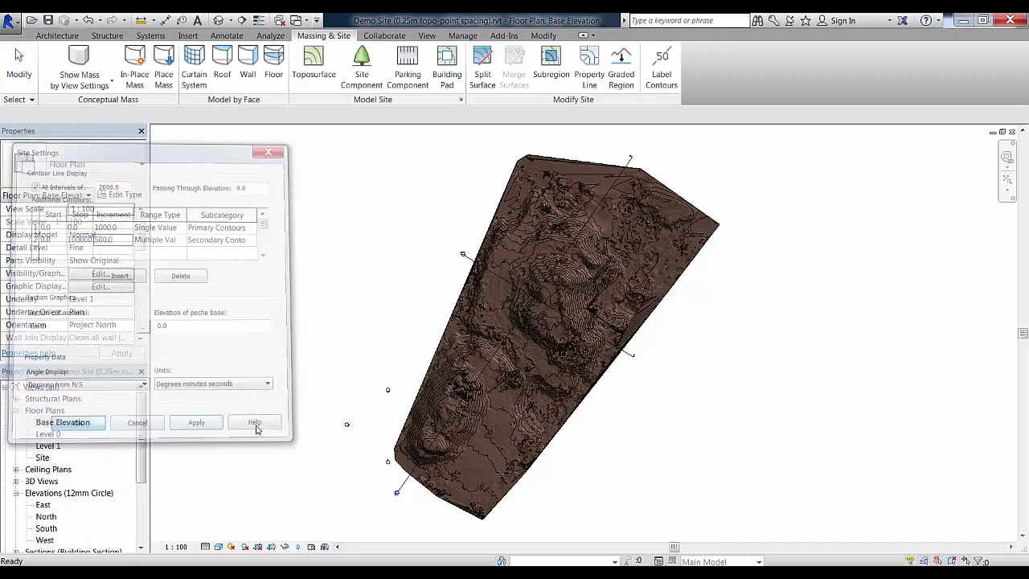
scroll(493, 412, up, 8)
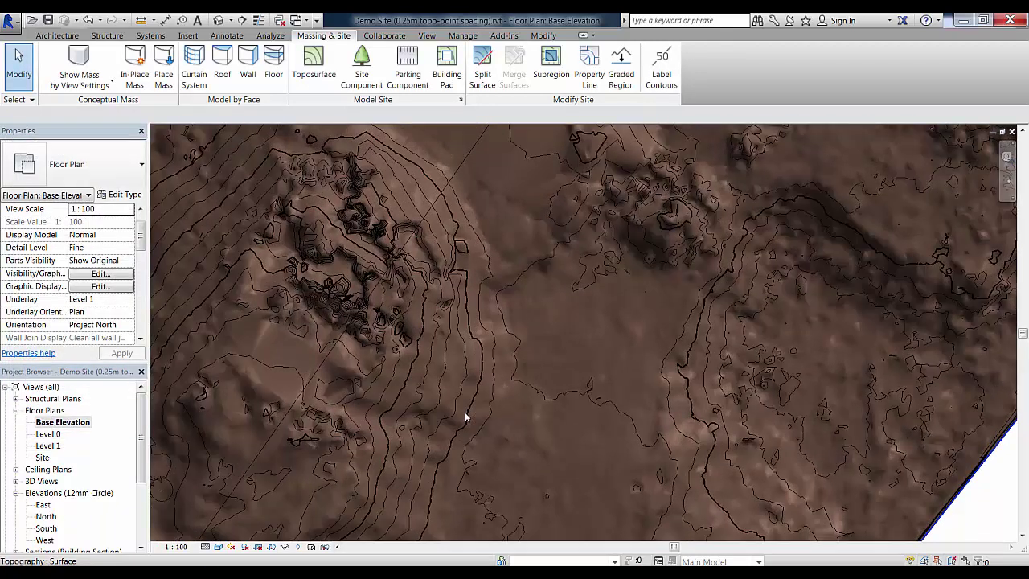
scroll(464, 417, up, 3)
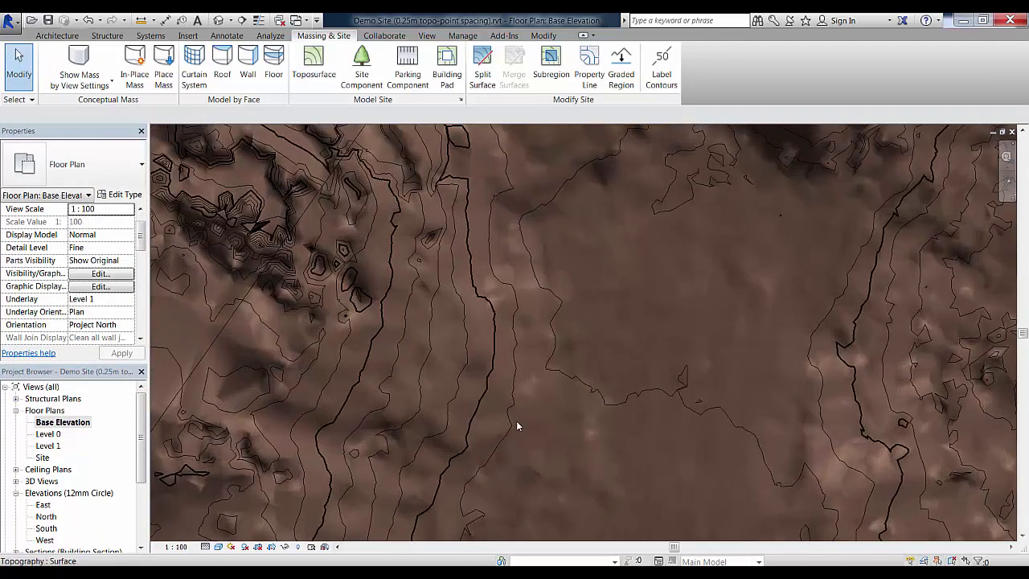
scroll(517, 426, down, 5)
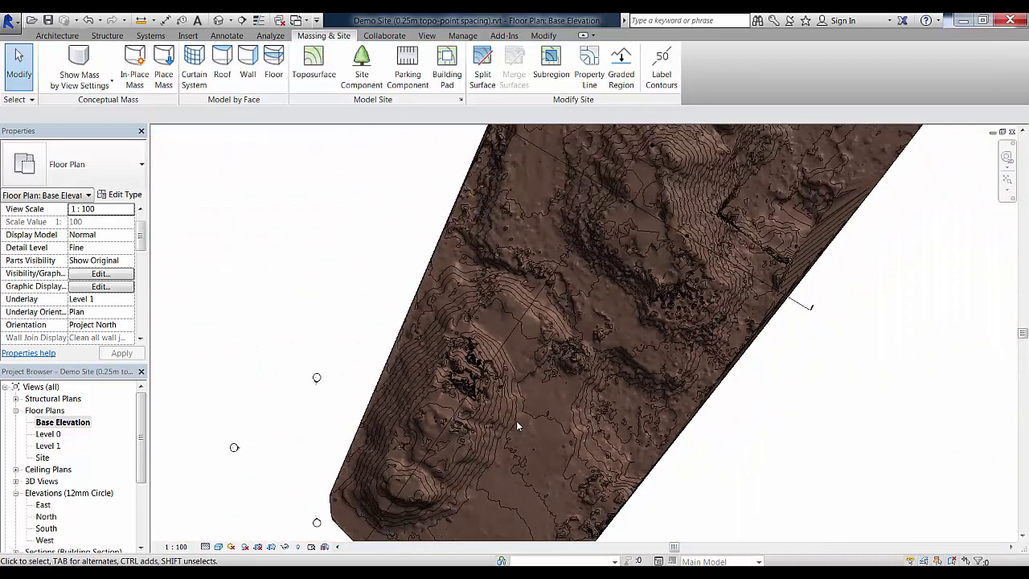
scroll(516, 420, down, 3)
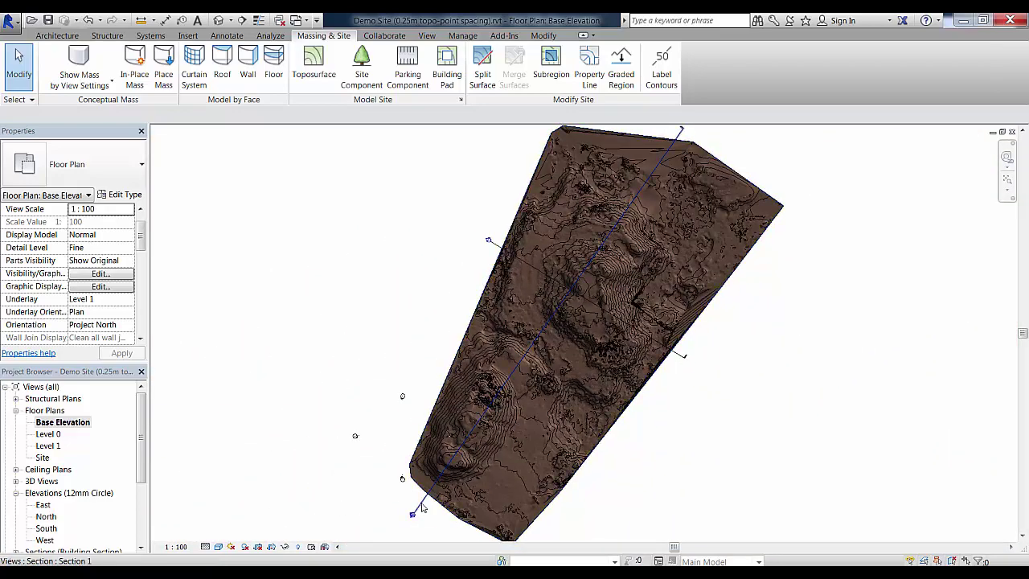
click(421, 506)
right_click(419, 511)
click(488, 266)
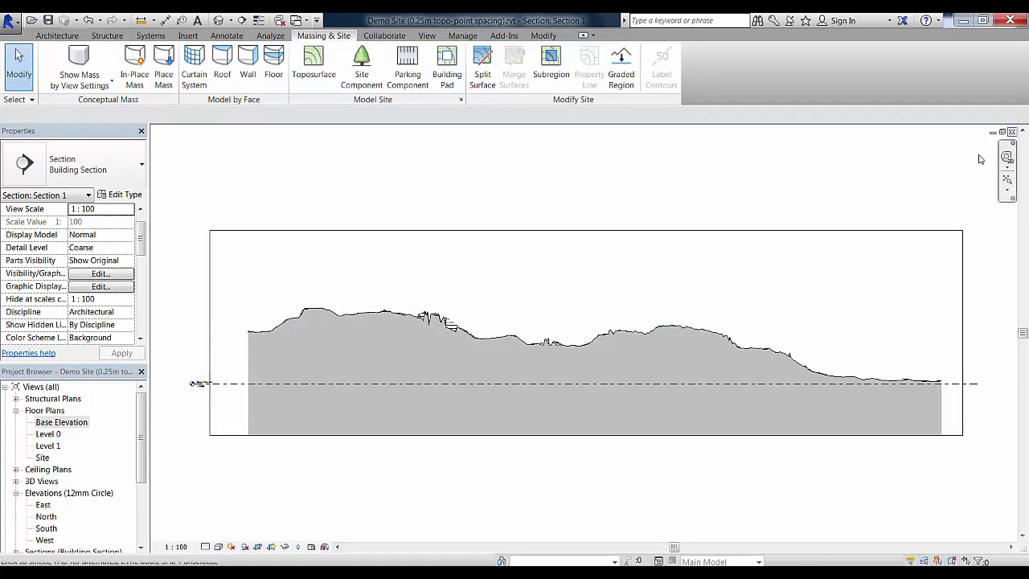
key(ctrl+Tab)
click(682, 356)
right_click(682, 356)
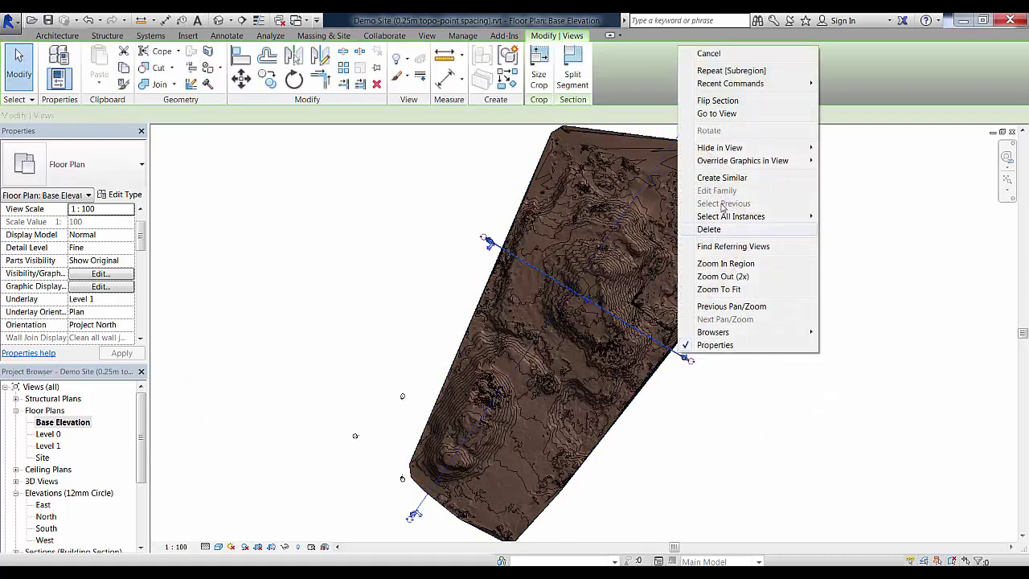
click(721, 114)
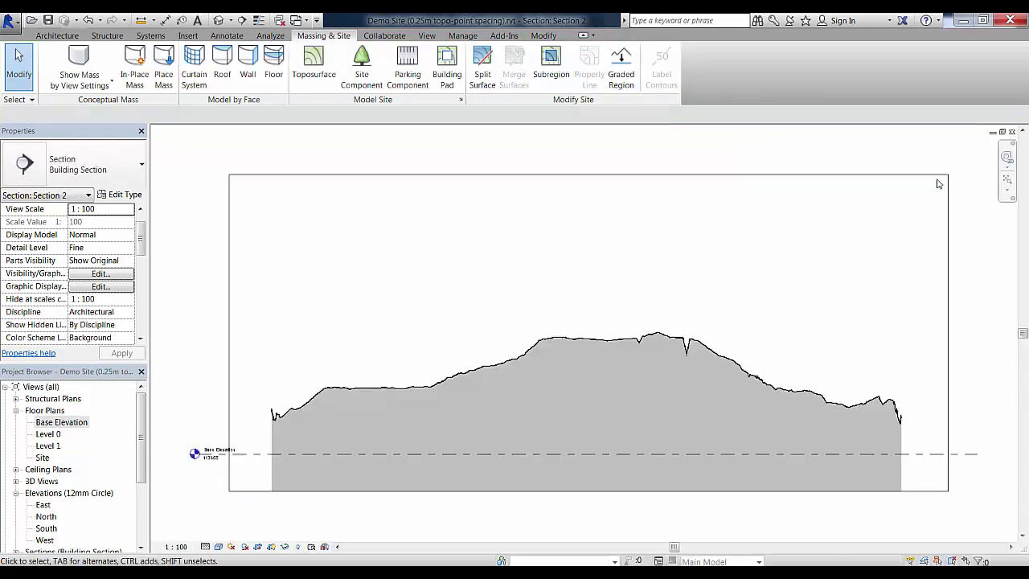
key(ctrl+Tab)
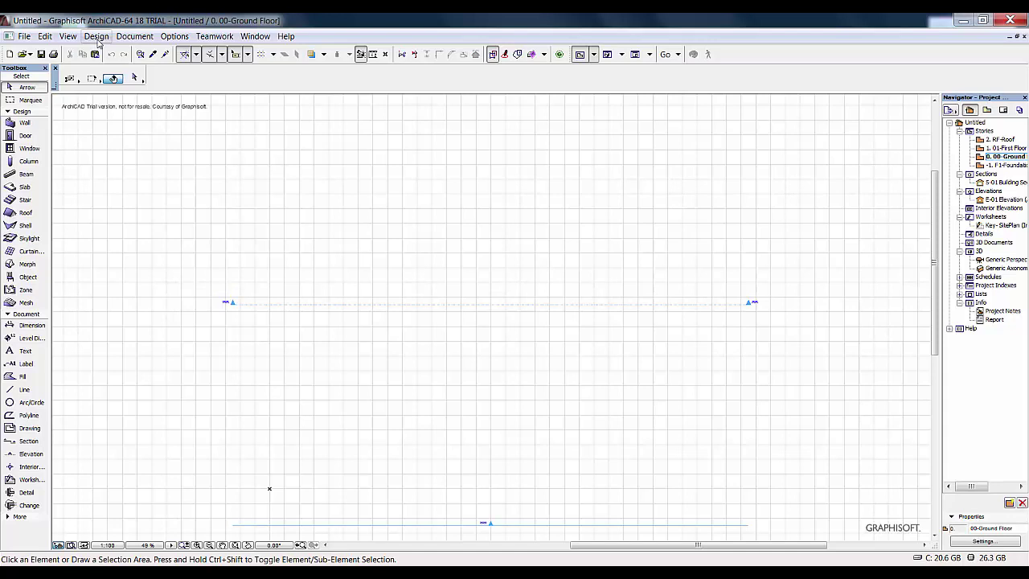
Start a mesh from surveyor's data and select Uniform_Filter_Test_Scan_500mm.xyz as an XYZ file.
click(97, 38)
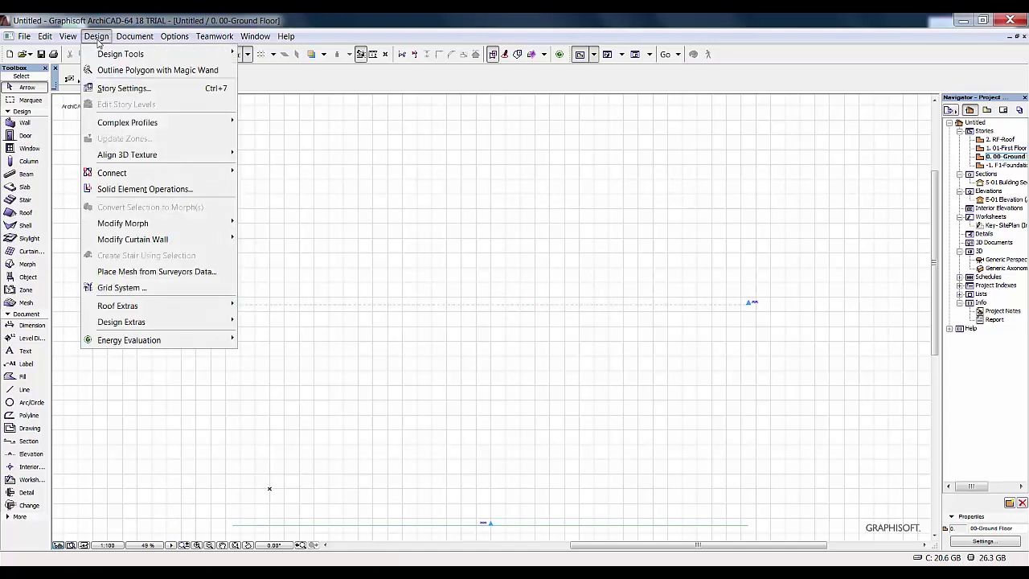
click(199, 271)
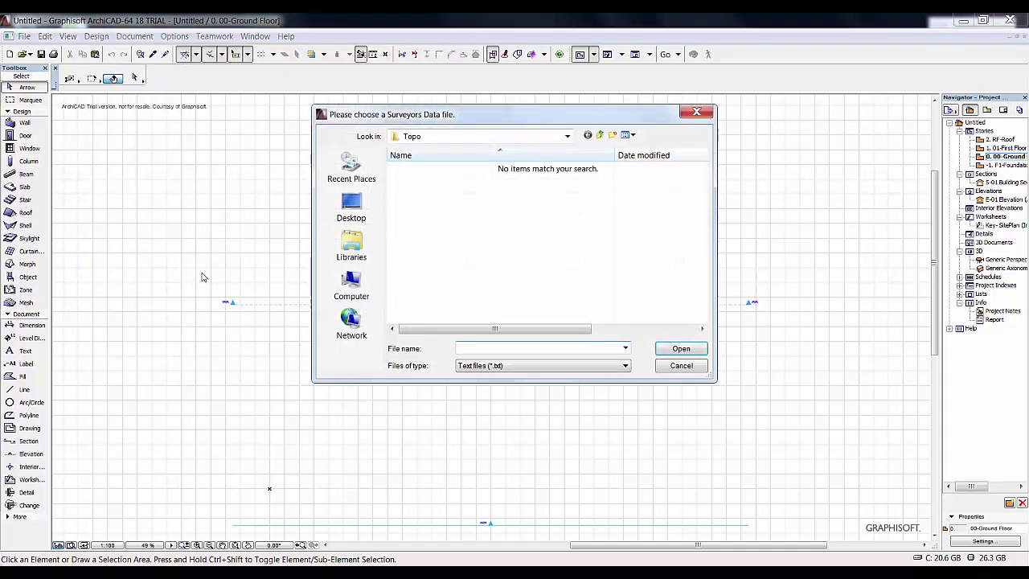
click(561, 369)
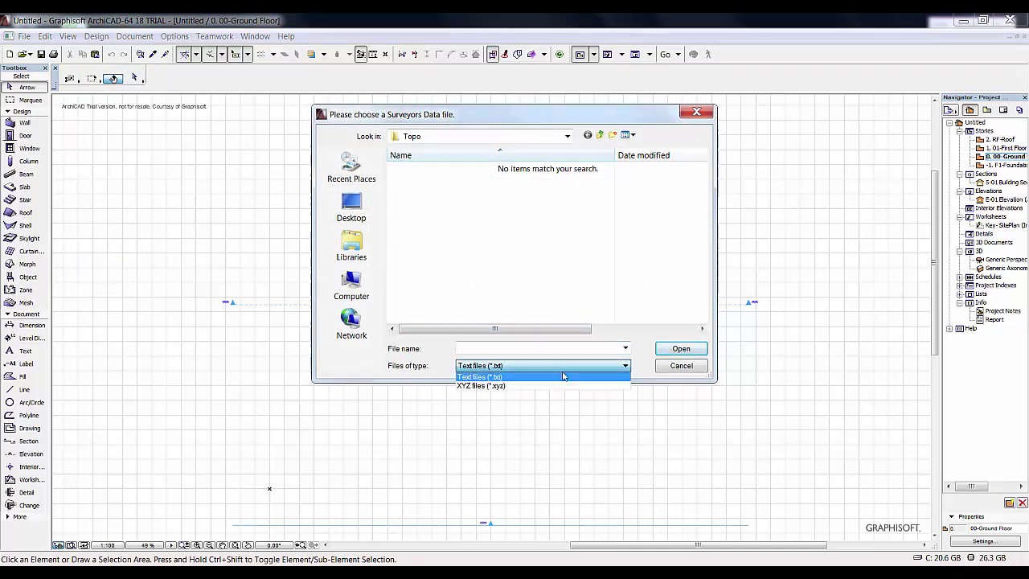
click(566, 385)
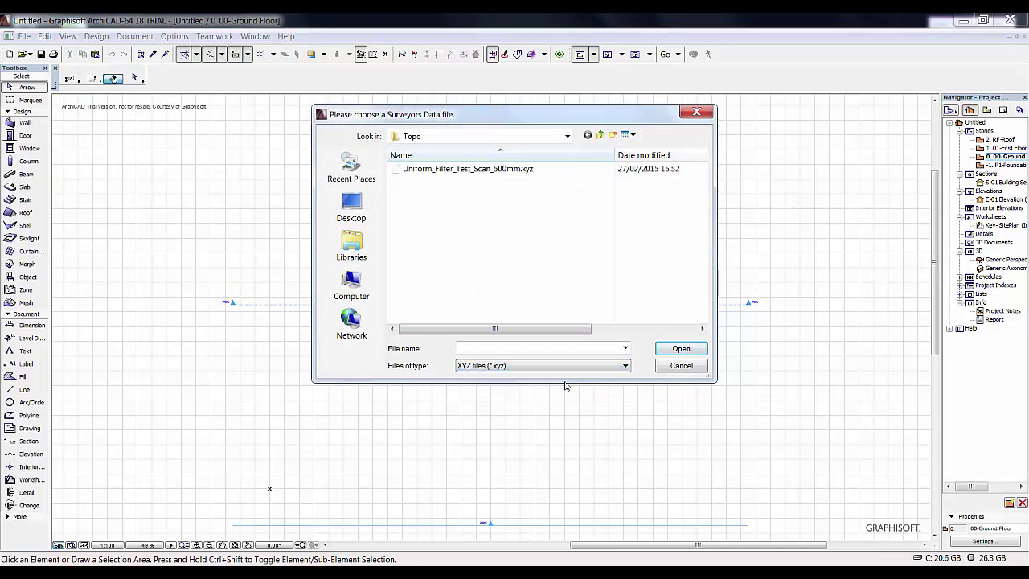
click(473, 171)
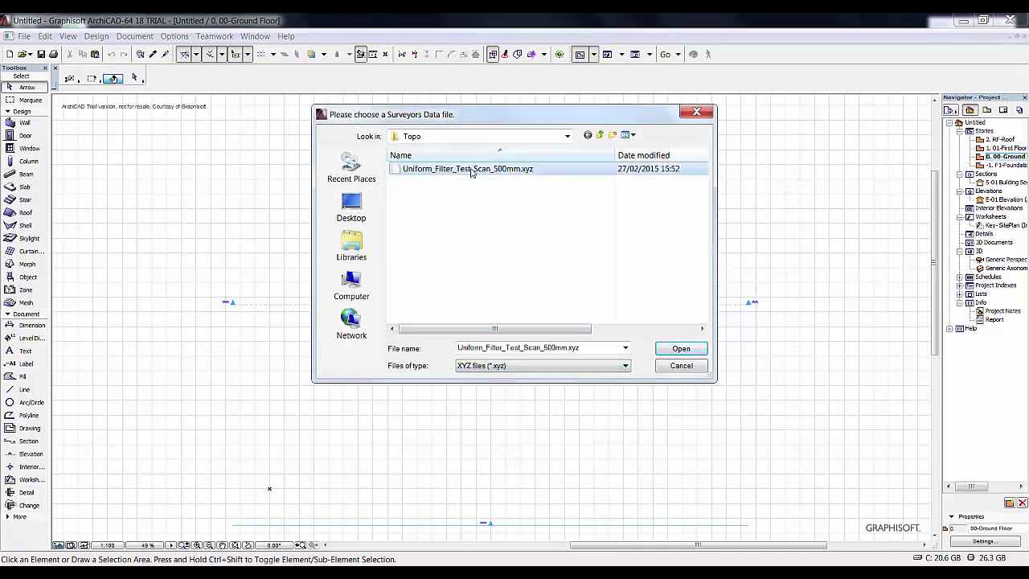
Open the survey file with meter units and Define graphically placement, then confirm.
click(681, 348)
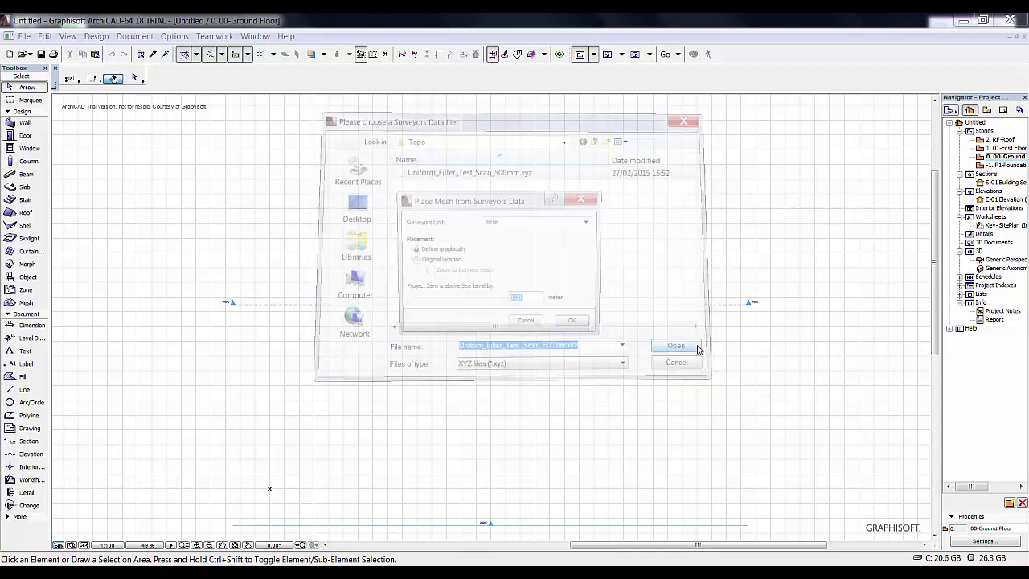
click(587, 223)
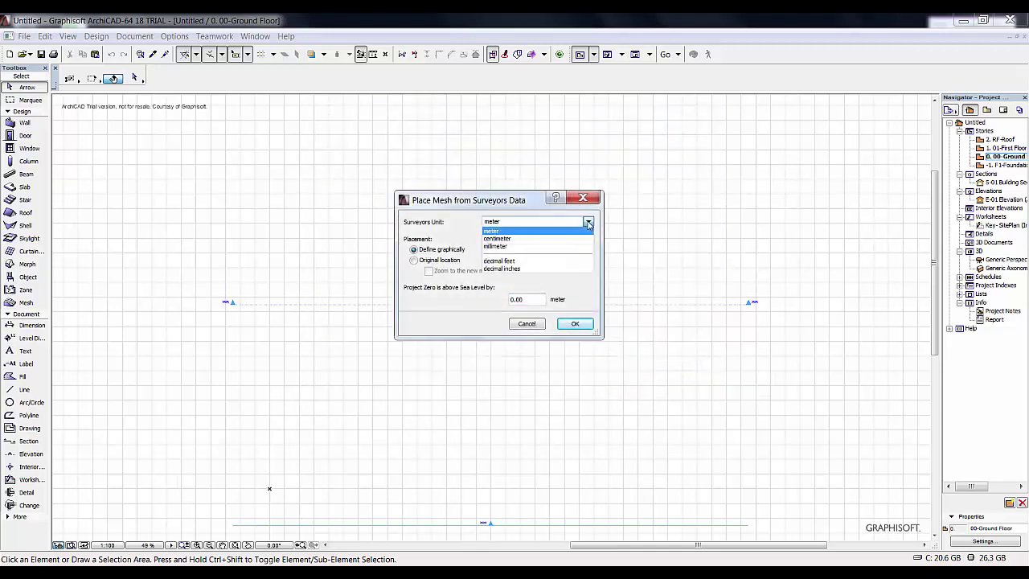
click(587, 223)
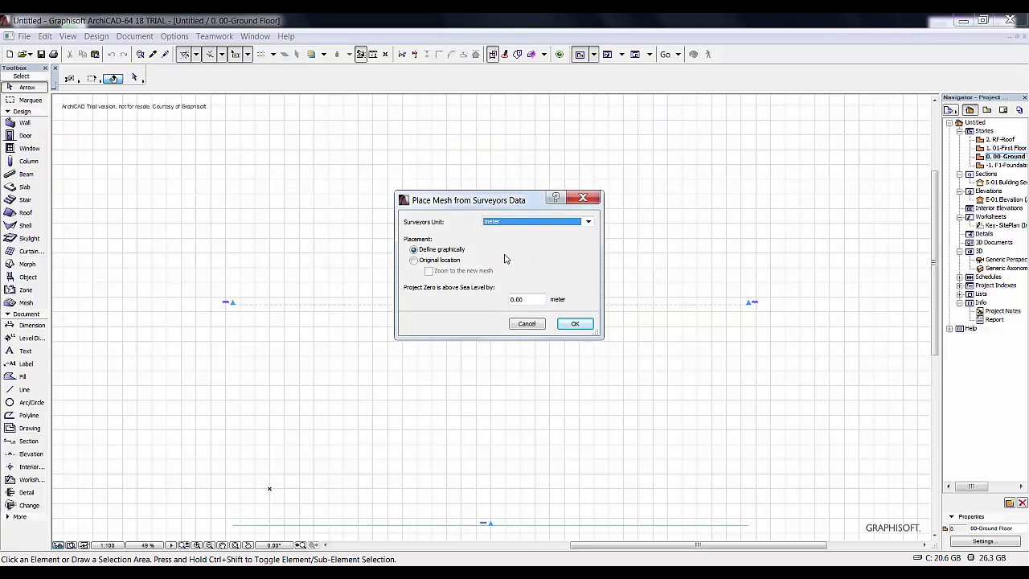
click(438, 261)
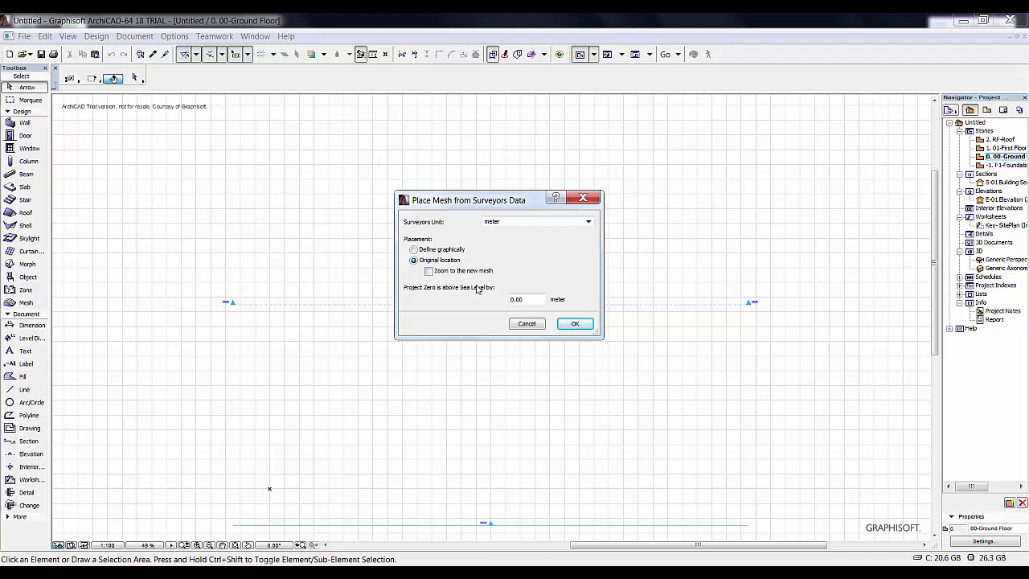
click(447, 251)
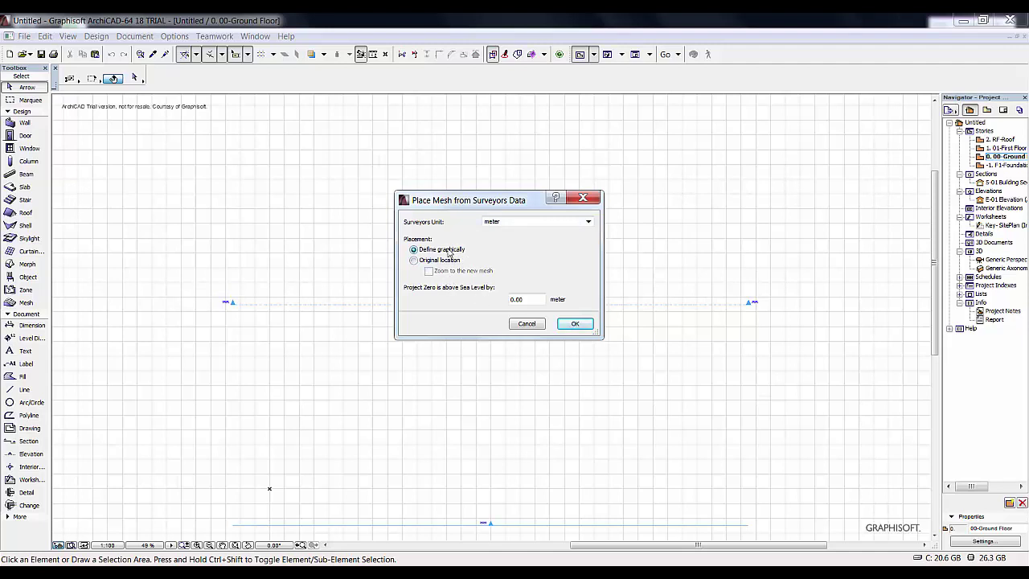
click(576, 325)
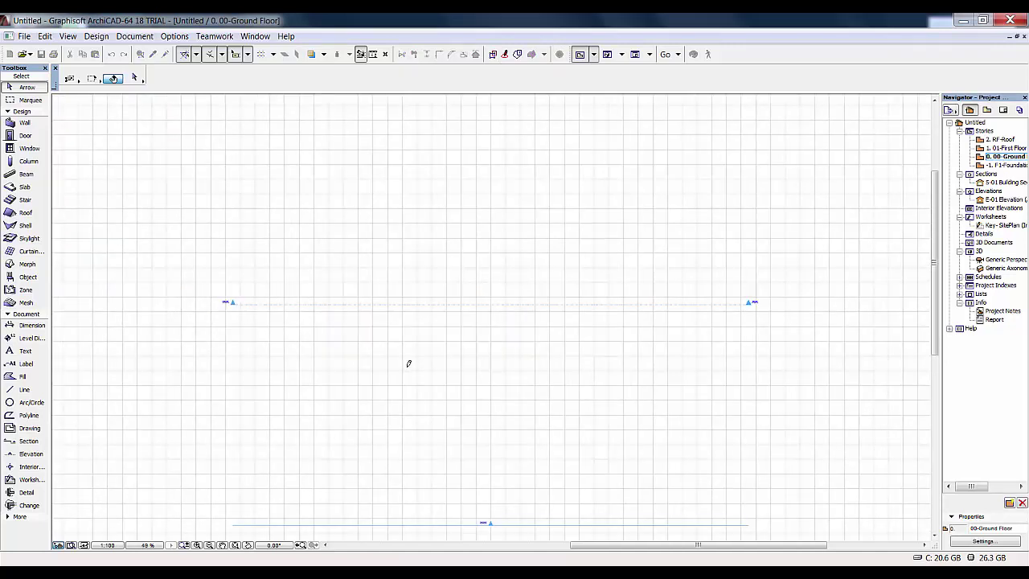
Place the survey mesh on the Ground Floor plan and show it in 3D as a terrain slab.
scroll(408, 364, down, 3)
scroll(335, 418, down, 1)
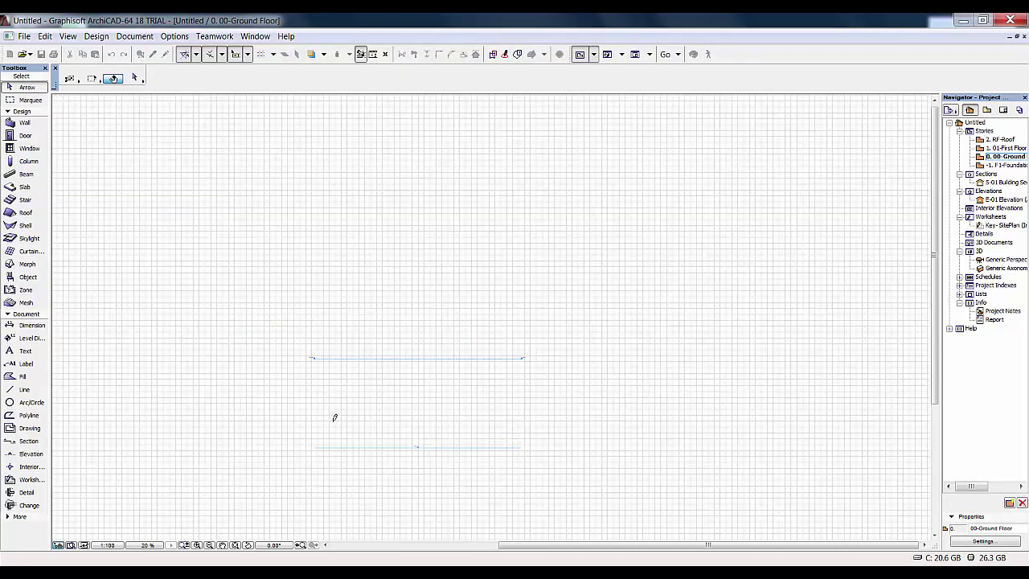
click(291, 438)
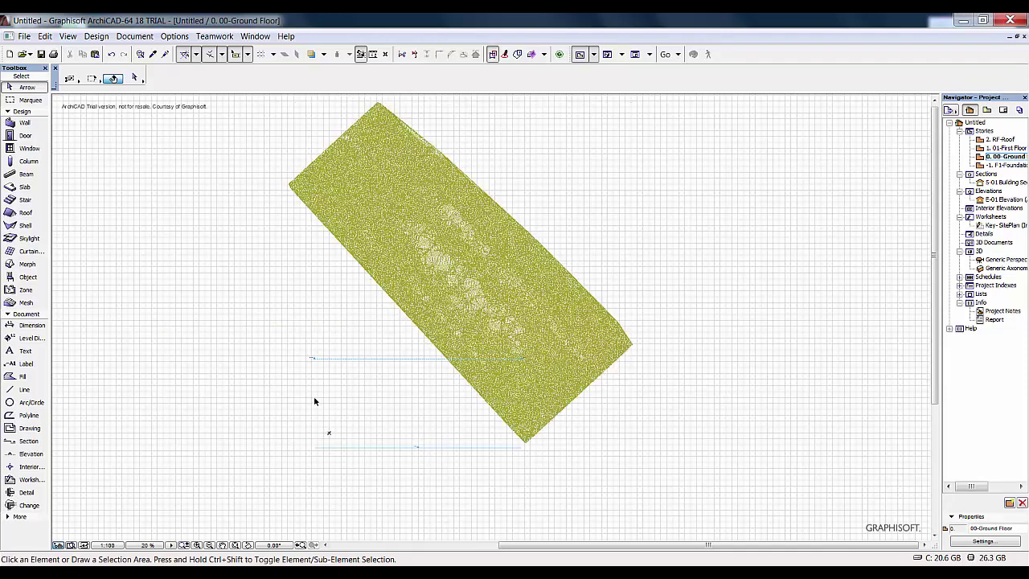
right_click(436, 394)
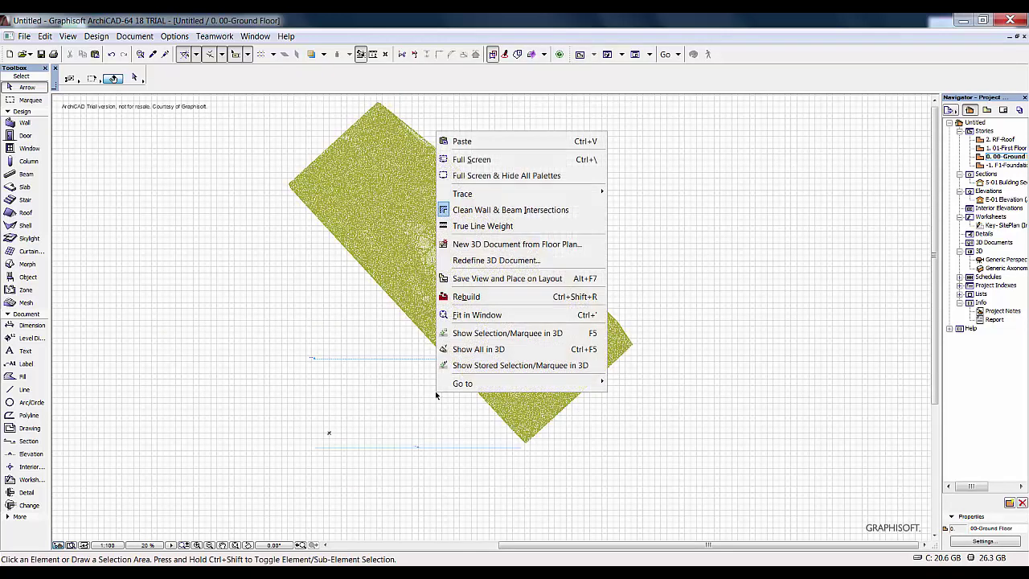
click(507, 350)
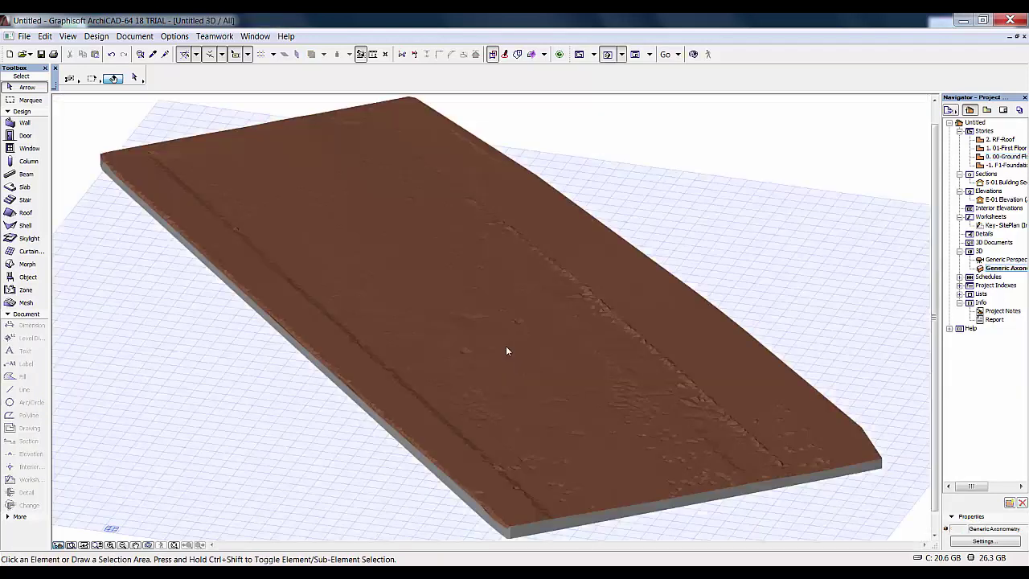
shift+middle_drag(356, 462, 455, 459)
scroll(391, 481, up, 5)
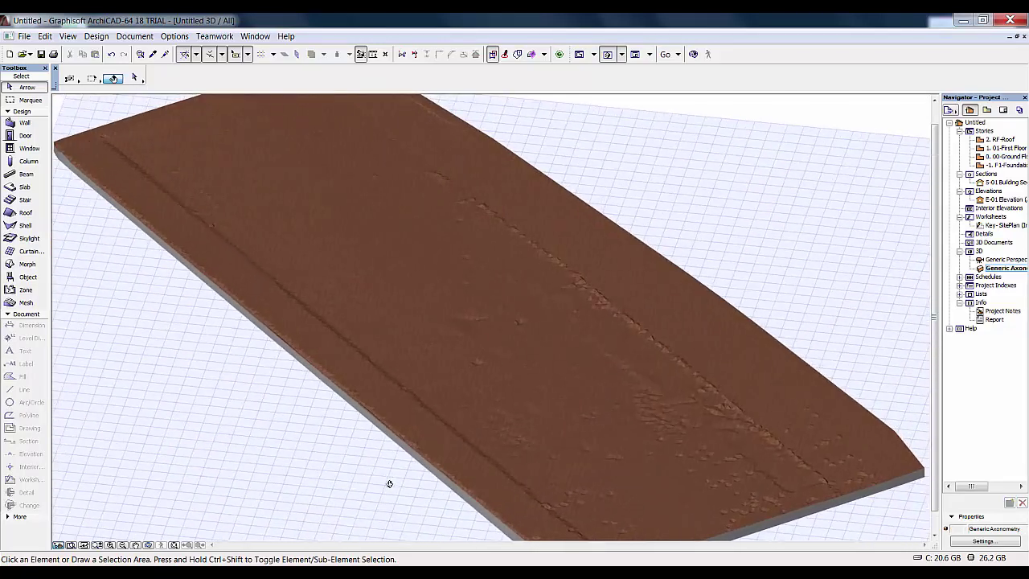
scroll(390, 474, down, 5)
shift+middle_drag(391, 475, 426, 452)
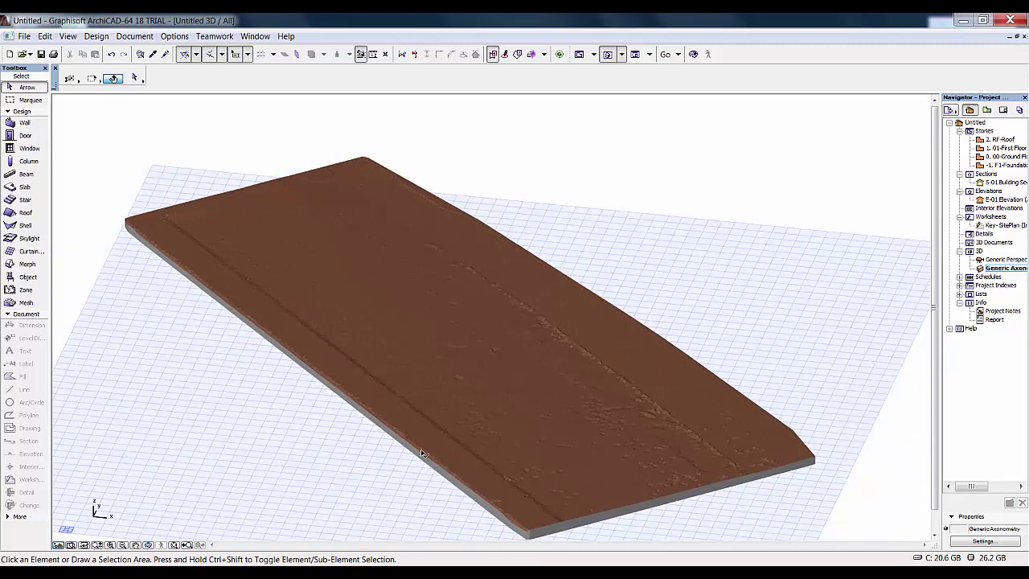
Override the terrain mesh's top surface material, then return to the Ground Floor plan.
click(422, 452)
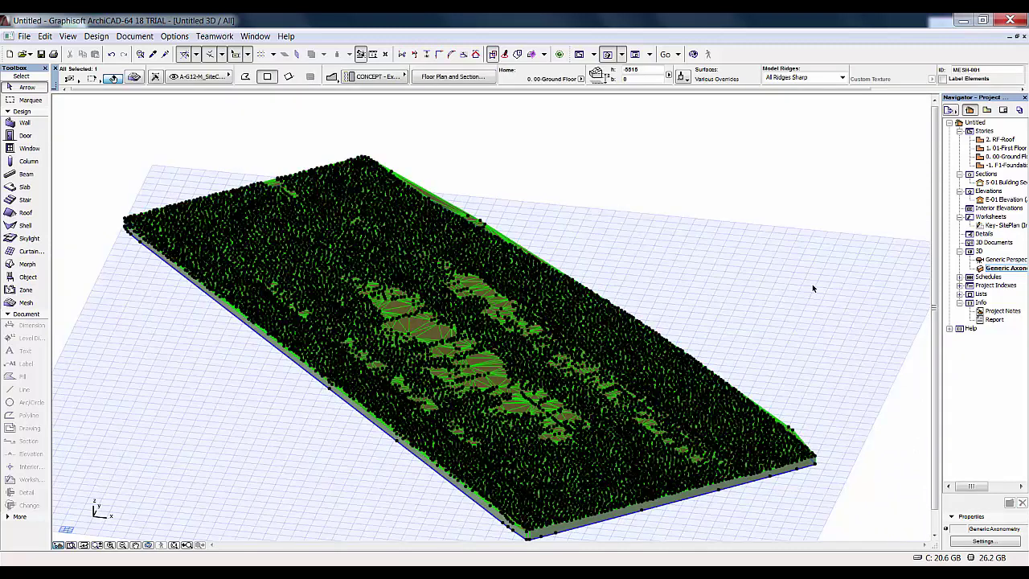
click(721, 305)
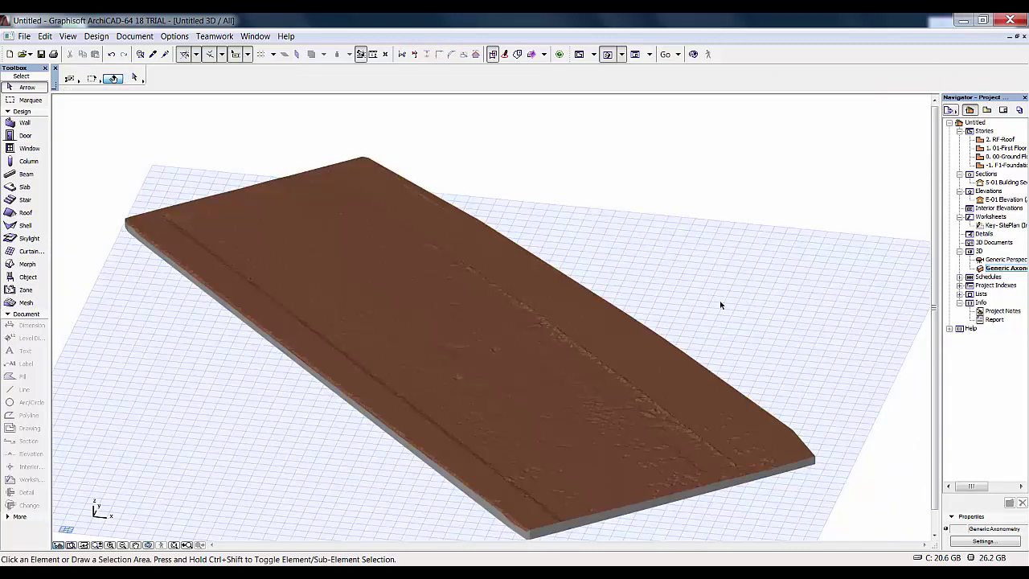
click(631, 322)
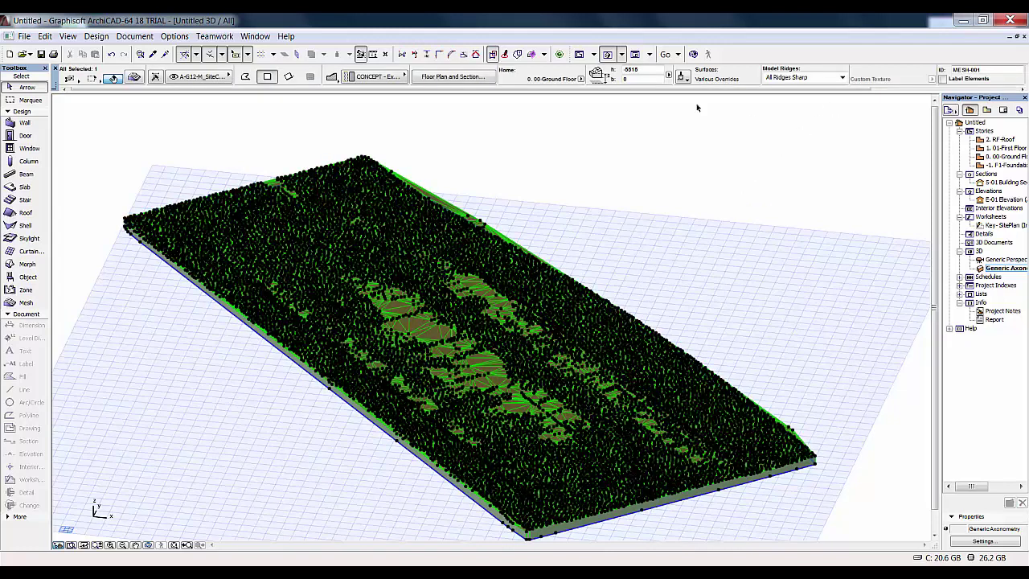
click(686, 79)
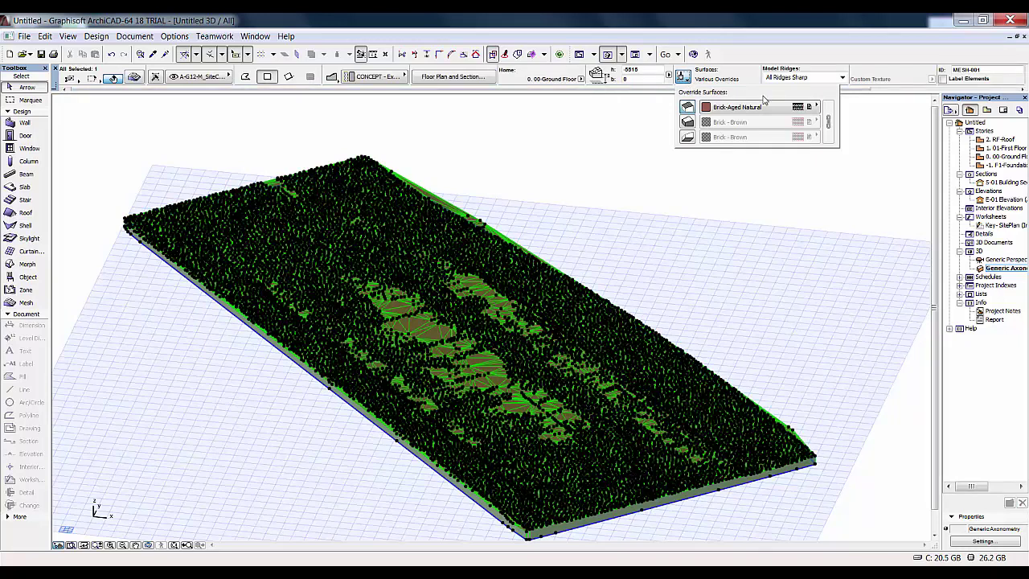
click(817, 106)
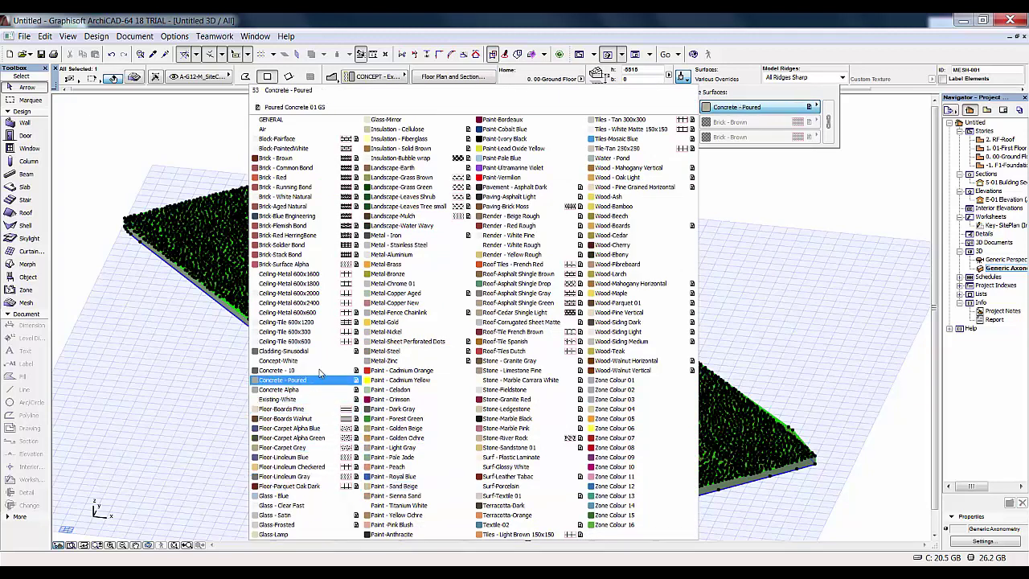
click(326, 259)
key(Escape)
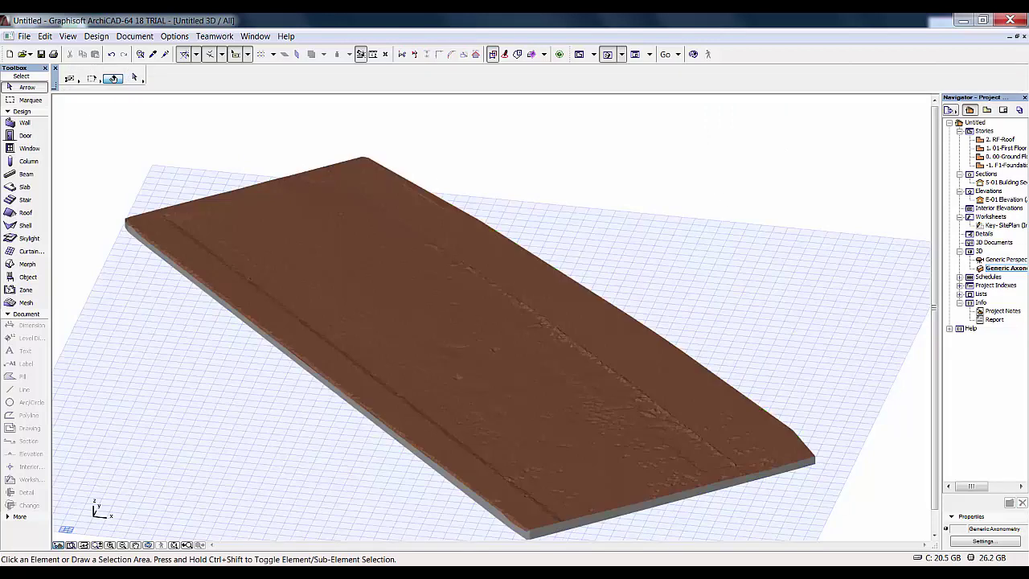
key(F2)
Bring the survey mesh into view on the plan and show the whole model in 3D.
middle_drag(803, 465, 791, 447)
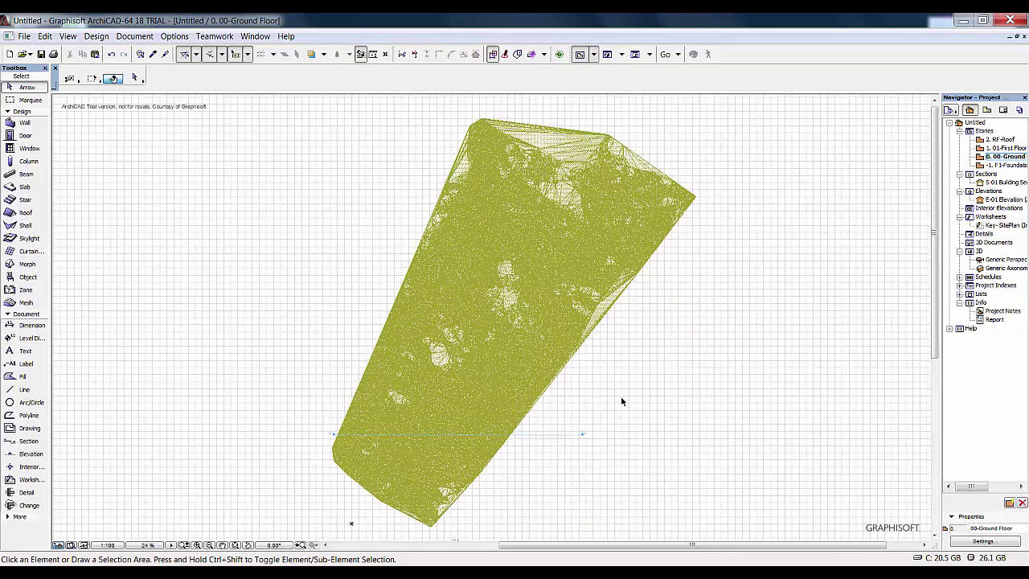
right_click(622, 400)
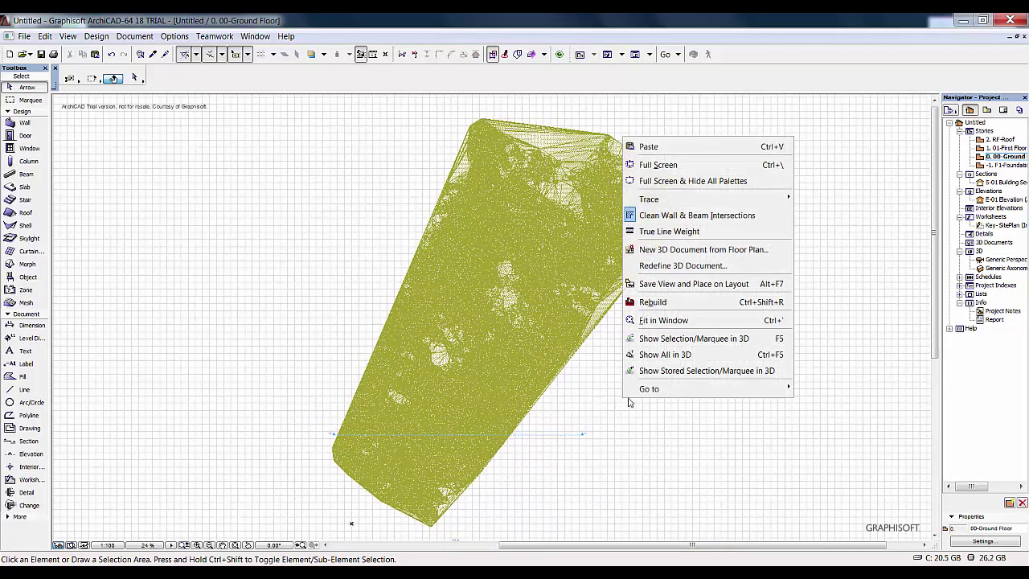
click(732, 354)
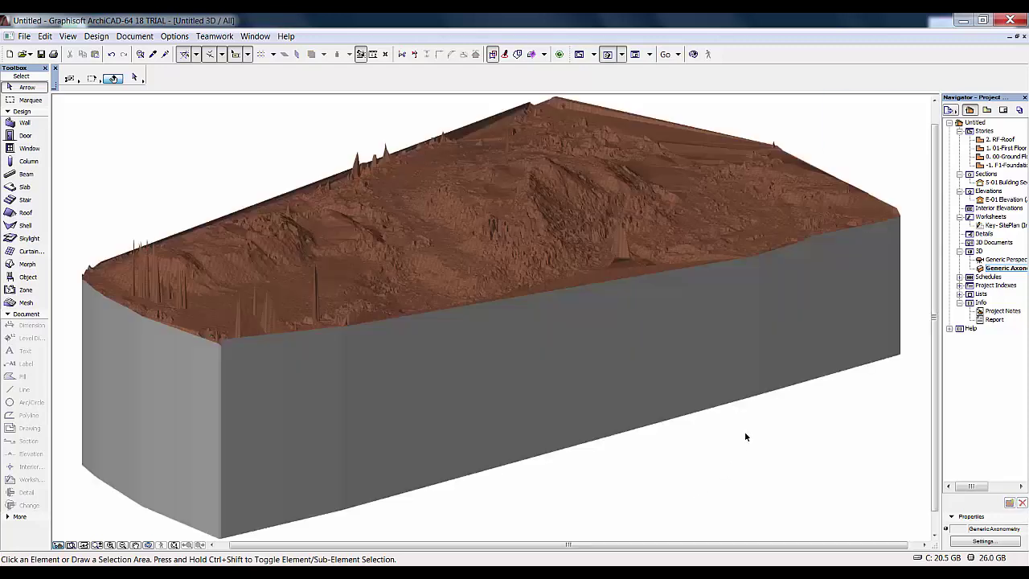
Orbit and zoom around the rugged terrain mesh, viewing it from above and a low frontal angle.
shift+middle_drag(745, 433, 176, 447)
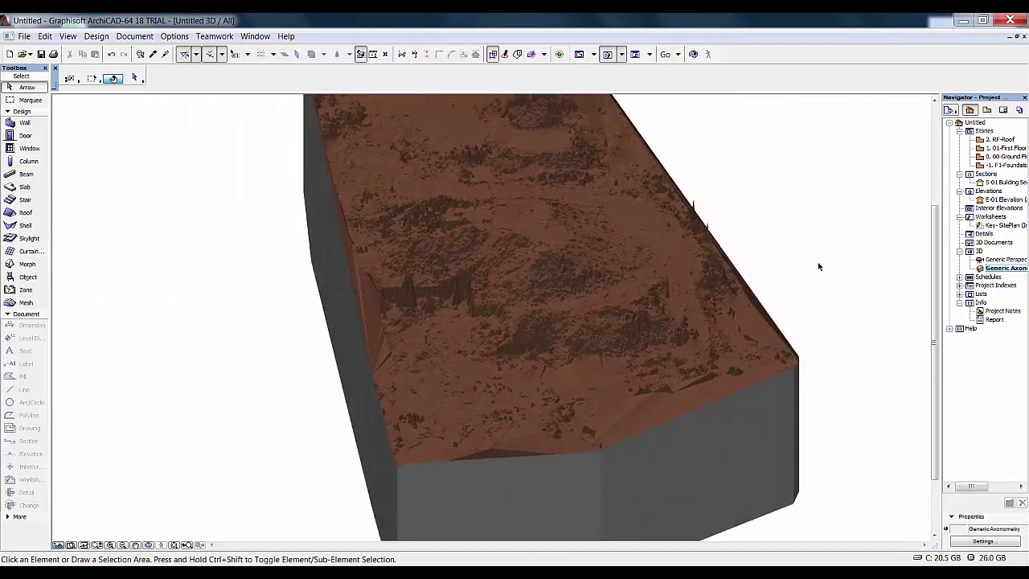
shift+middle_drag(815, 305, 832, 368)
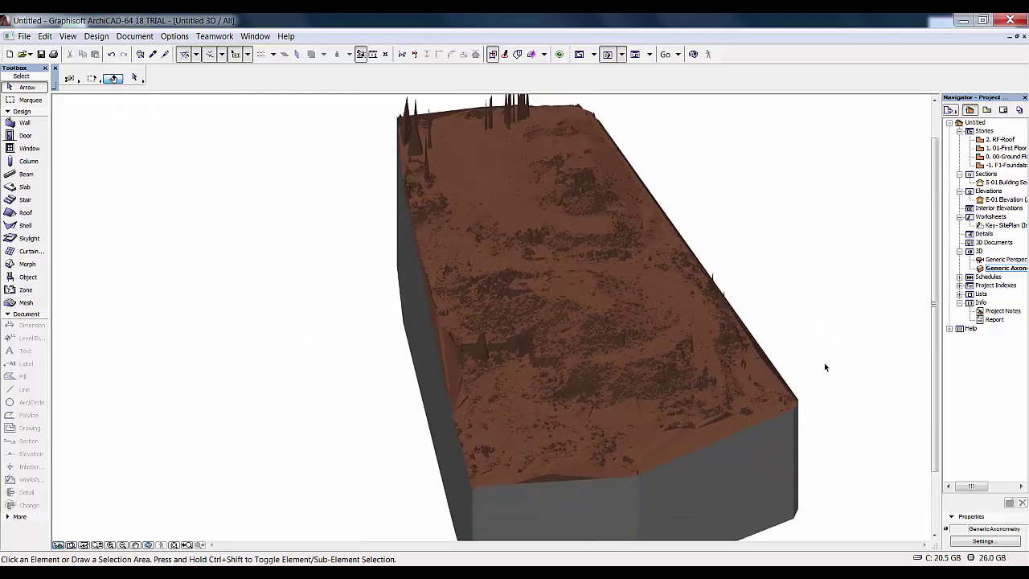
shift+middle_drag(825, 367, 491, 408)
scroll(492, 408, up, 2)
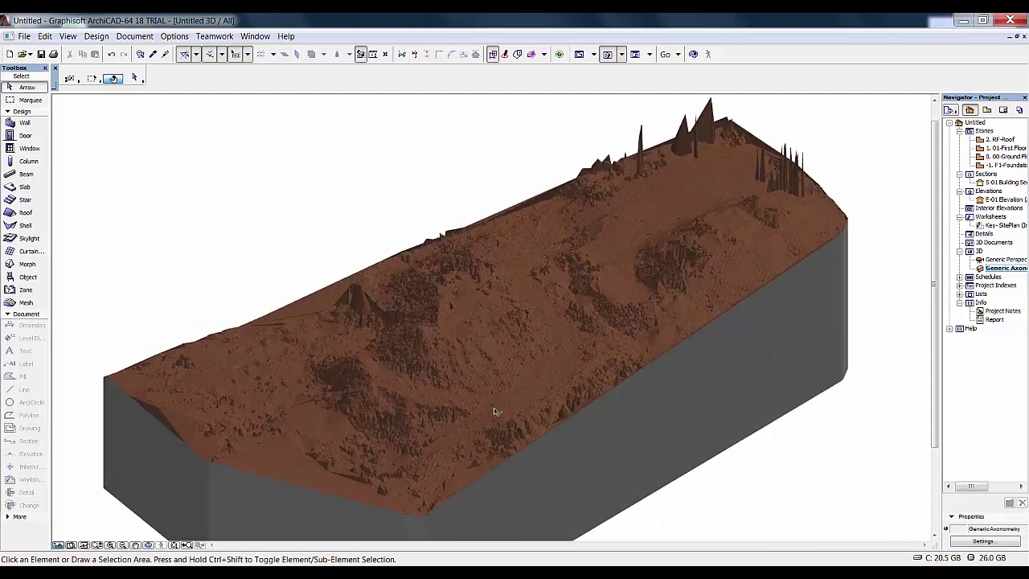
scroll(494, 408, up, 2)
scroll(494, 408, up, 2)
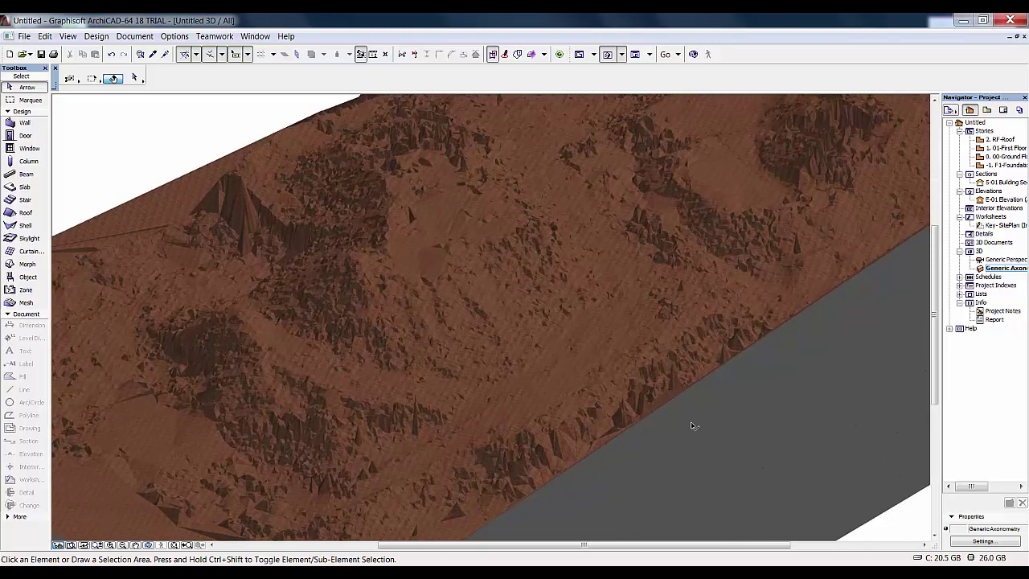
shift+middle_drag(695, 426, 688, 393)
scroll(757, 415, down, 5)
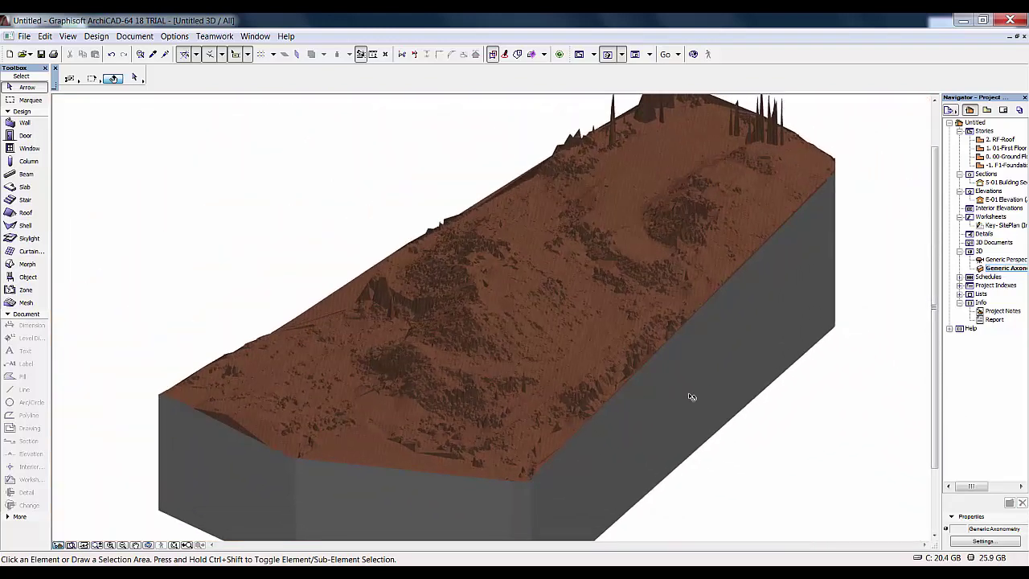